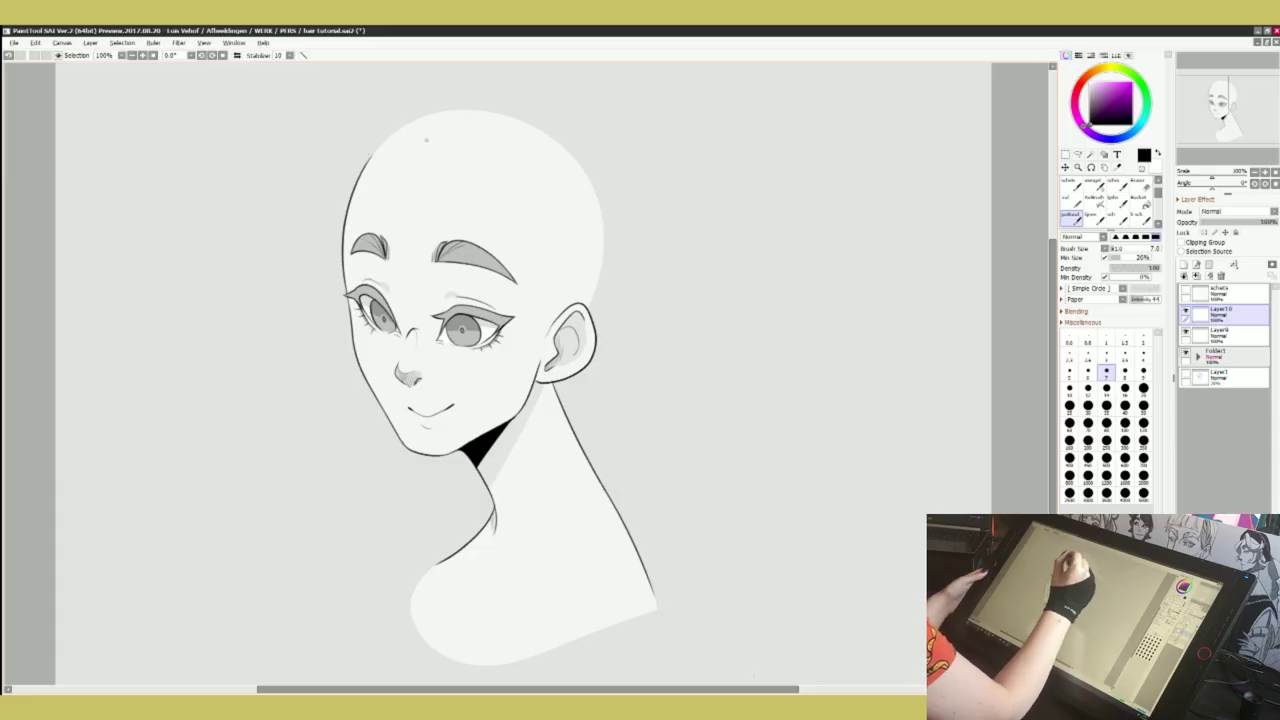
{"action": "left_click_drag", "start_coordinate": [370, 160], "coordinate": [561, 299]}
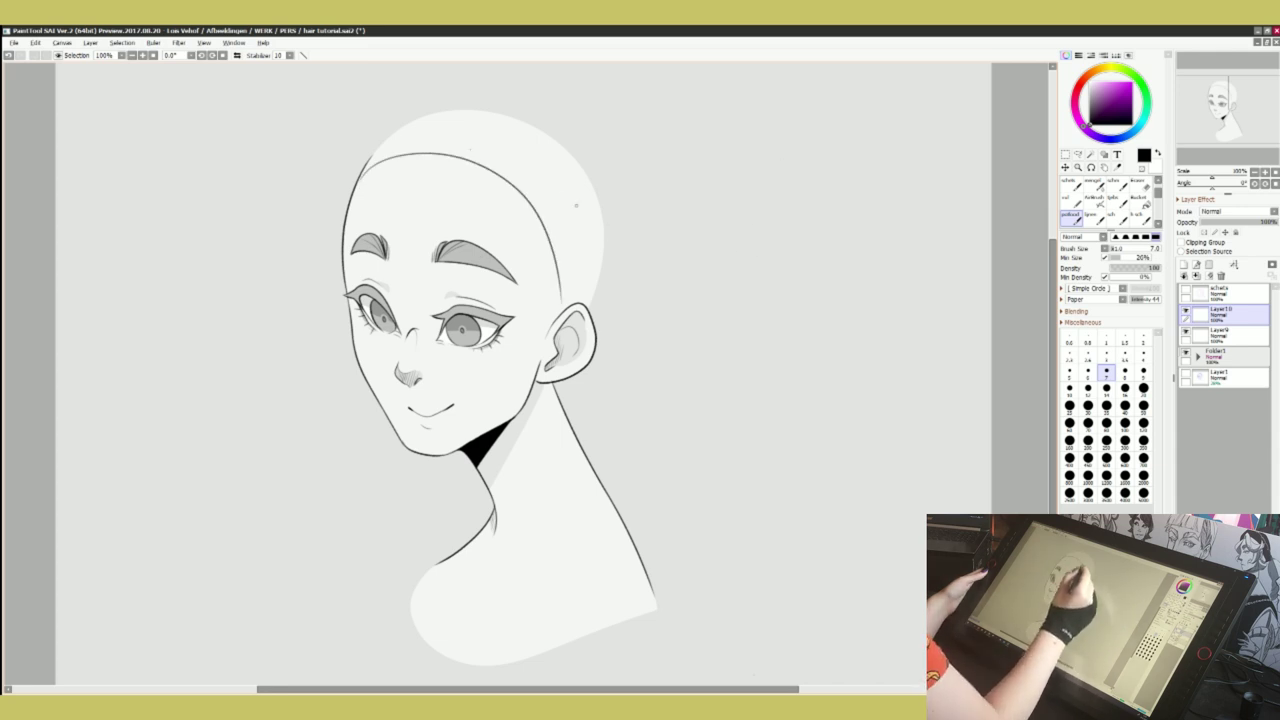
{"action": "key", "text": "ctrl+z"}
{"action": "mouse_move", "coordinate": [428, 166]}
{"action": "left_mouse_down"}
{"action": "mouse_move", "coordinate": [378, 155]}
{"action": "mouse_move", "coordinate": [320, 326]}
{"action": "left_mouse_up"}
{"action": "key", "text": "ctrl+z"}
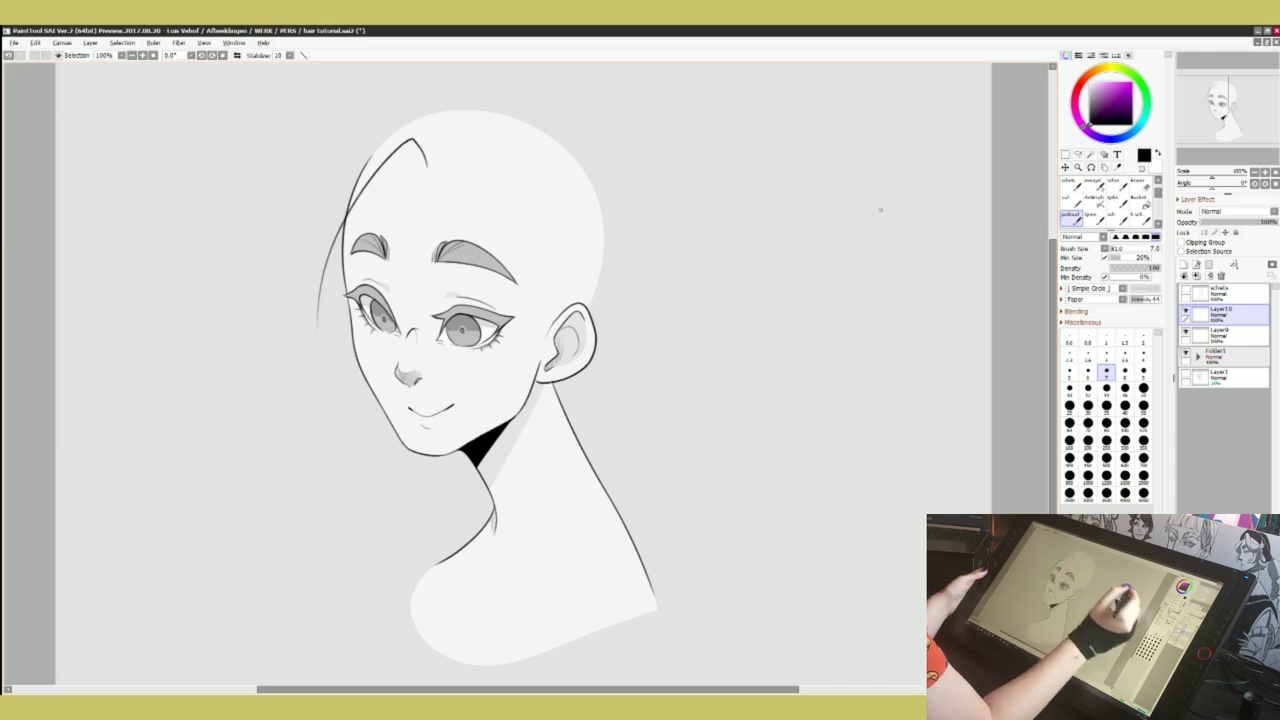
{"action": "key", "text": "ctrl+z"}
Draw the inner and outer edges of the front hair strand on the face's far side and trim the overlapping tip
{"action": "left_click_drag", "start_coordinate": [431, 166], "coordinate": [348, 375]}
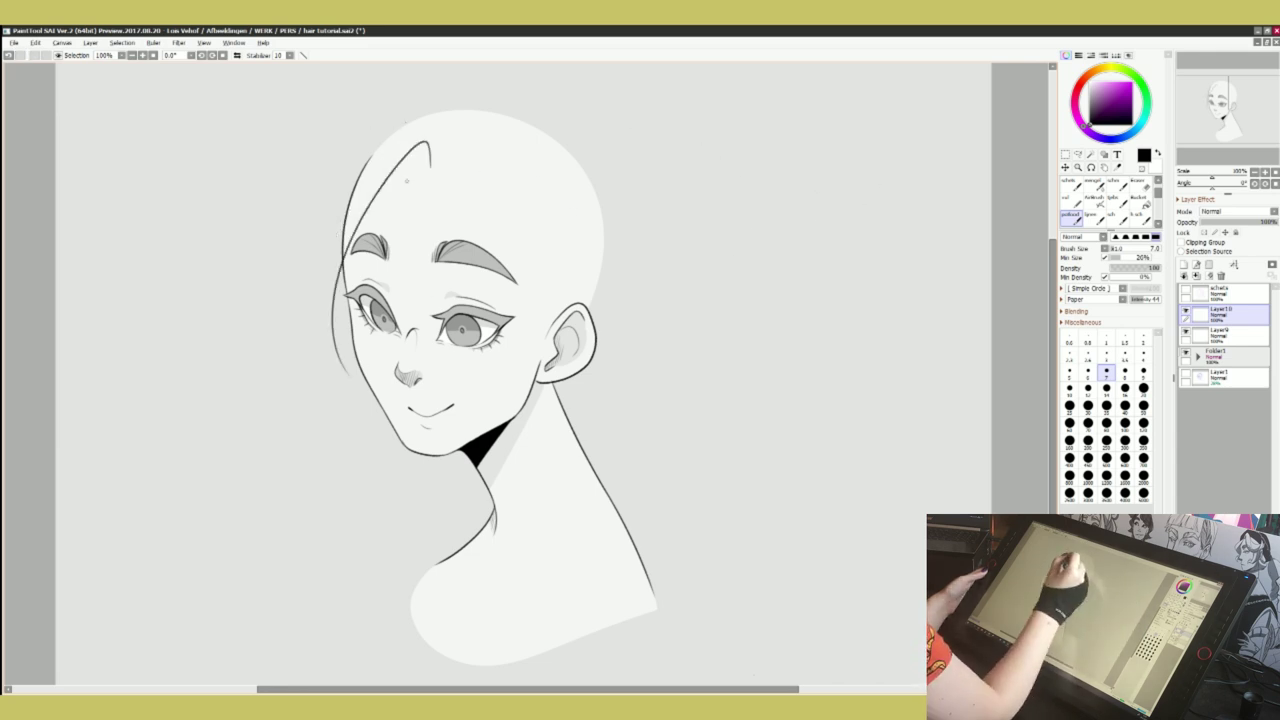
{"action": "mouse_move", "coordinate": [405, 143]}
{"action": "left_mouse_down"}
{"action": "mouse_move", "coordinate": [300, 285]}
{"action": "mouse_move", "coordinate": [348, 372]}
{"action": "left_mouse_up"}
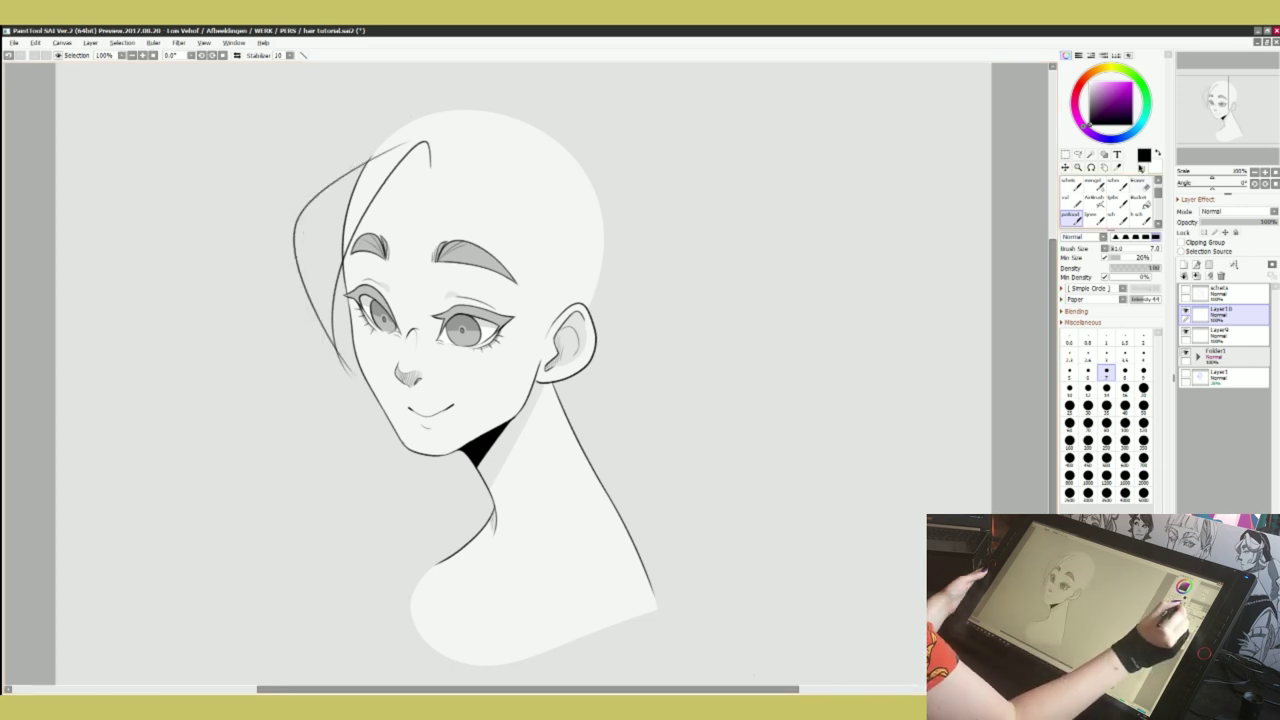
{"action": "left_click", "coordinate": [1138, 185]}
{"action": "left_click_drag", "start_coordinate": [348, 374], "coordinate": [336, 352]}
{"action": "key", "text": "n"}
{"action": "key", "text": "ctrl+z"}
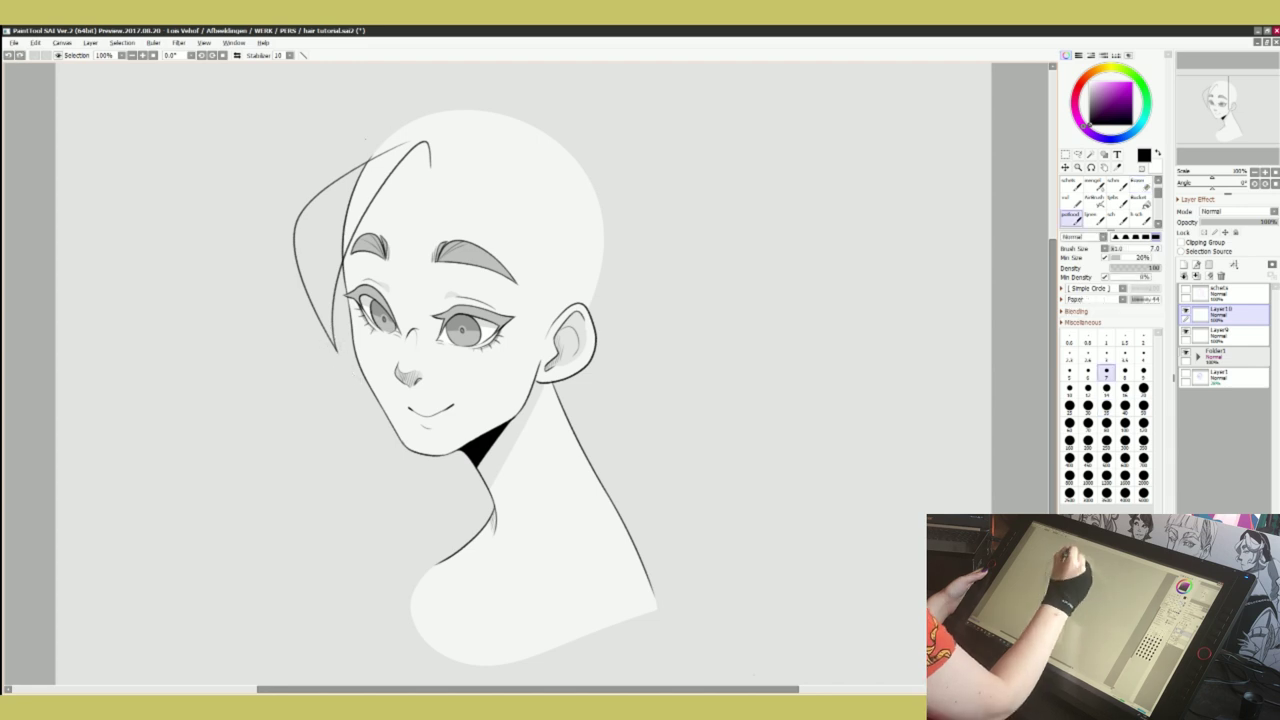
Extend the far-side strand's outer edge up to the parting and add fine hair lines at its root
{"action": "mouse_move", "coordinate": [375, 156]}
{"action": "left_mouse_down"}
{"action": "mouse_move", "coordinate": [421, 127]}
{"action": "mouse_move", "coordinate": [428, 141]}
{"action": "left_mouse_up"}
{"action": "key", "text": "ctrl+z"}
{"action": "key", "text": "ctrl+z"}
{"action": "key", "text": "ctrl+z"}
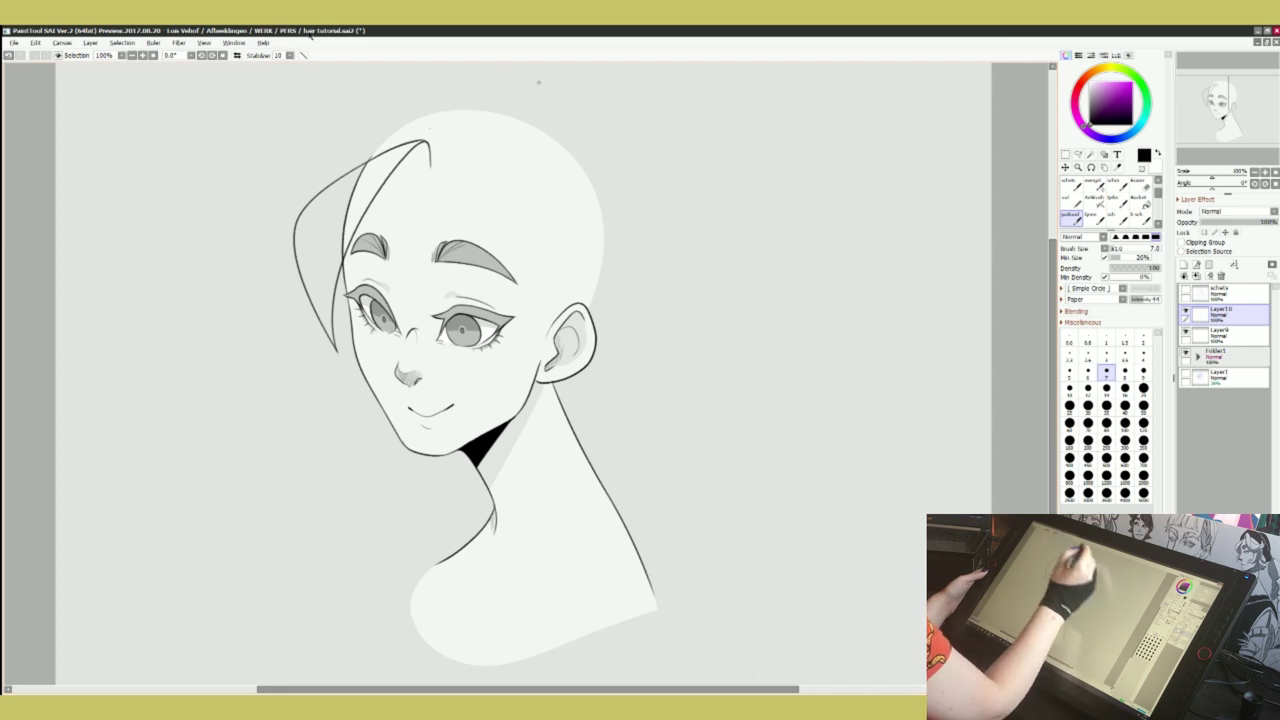
{"action": "key", "text": "h"}
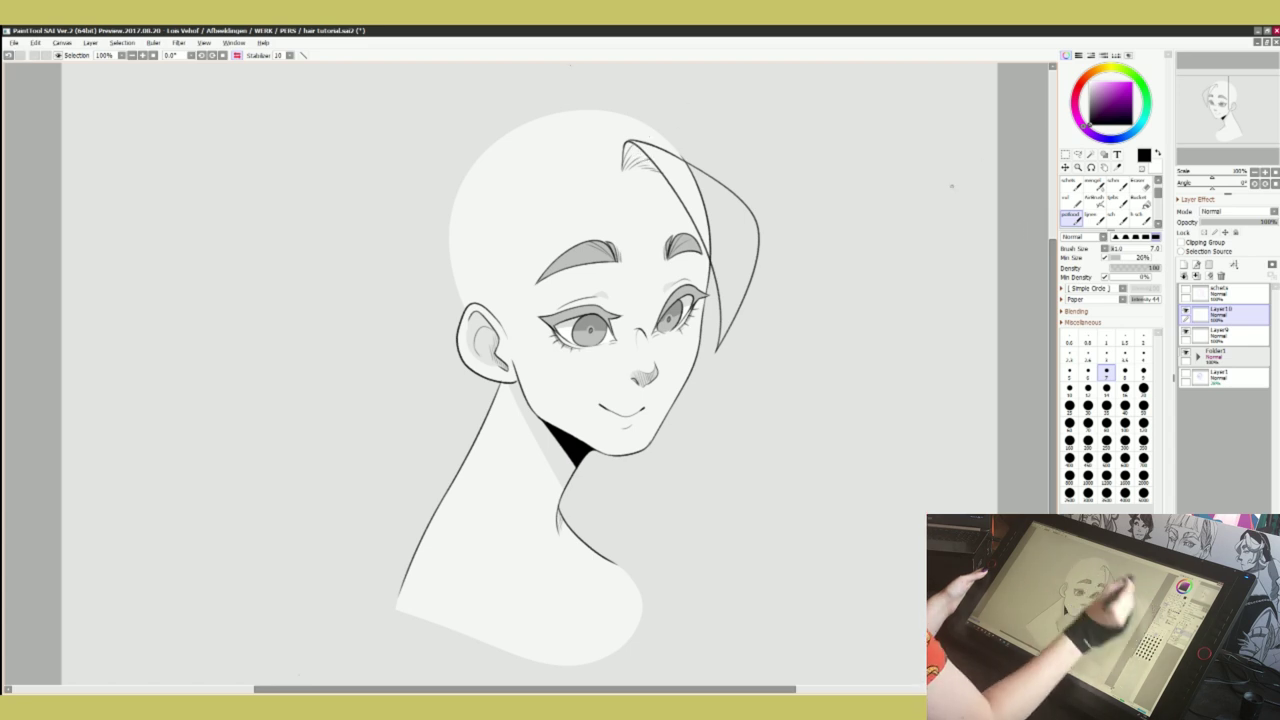
{"action": "key", "text": "h"}
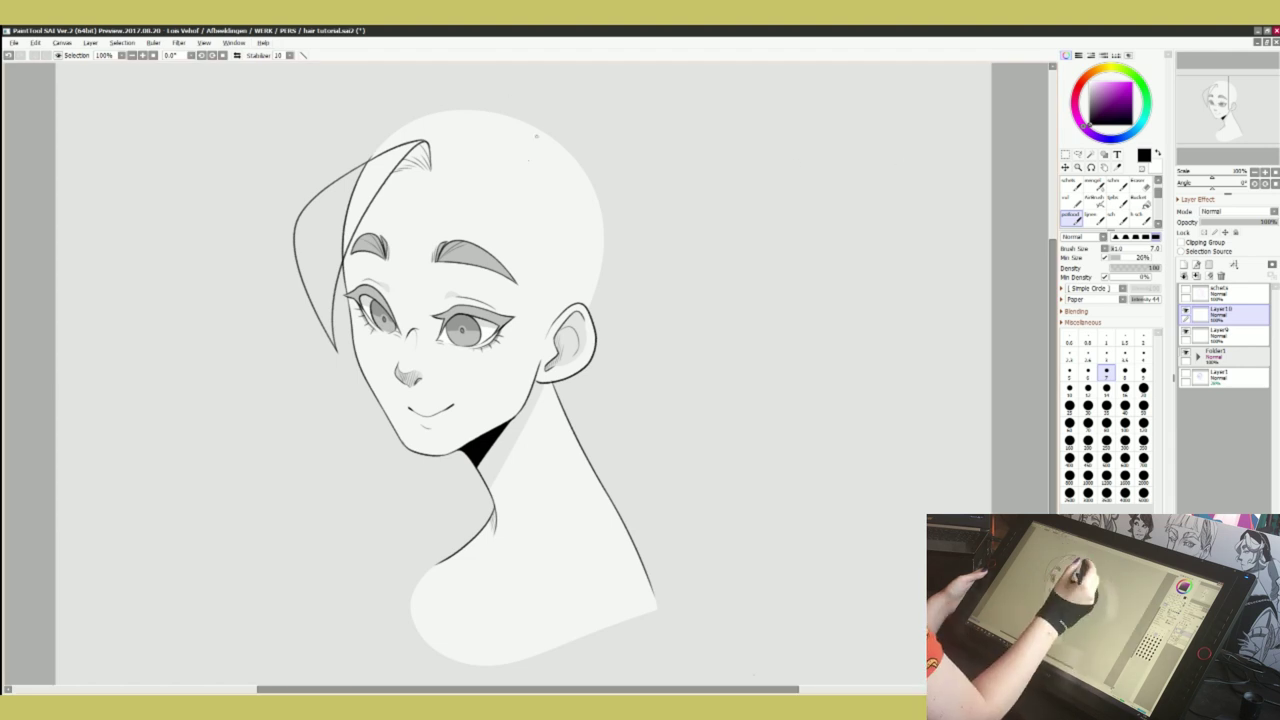
Draw a thin curved flow line down the inside of the far-side strand, following its outer edge
{"action": "left_click_drag", "start_coordinate": [365, 163], "coordinate": [330, 342]}
{"action": "key", "text": "ctrl+z"}
{"action": "left_click_drag", "start_coordinate": [362, 166], "coordinate": [328, 336]}
{"action": "key", "text": "ctrl+z"}
{"action": "left_click_drag", "start_coordinate": [360, 170], "coordinate": [330, 330]}
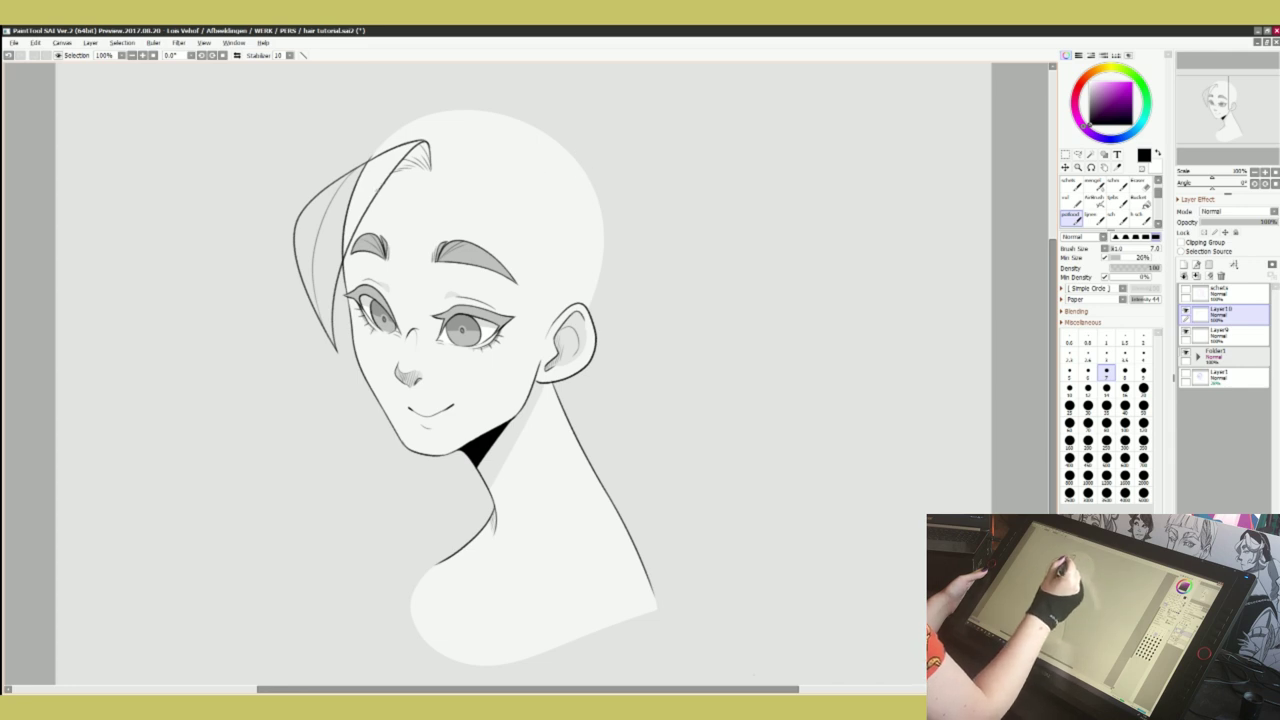
Draw a short split line near the far-side strand's tip and erase the overlapping line beside the face
{"action": "left_click_drag", "start_coordinate": [388, 177], "coordinate": [339, 366]}
{"action": "key", "text": "ctrl+z"}
{"action": "left_click_drag", "start_coordinate": [376, 194], "coordinate": [345, 332]}
{"action": "key", "text": "ctrl+z"}
{"action": "left_click_drag", "start_coordinate": [380, 186], "coordinate": [340, 338]}
{"action": "key", "text": "ctrl+z"}
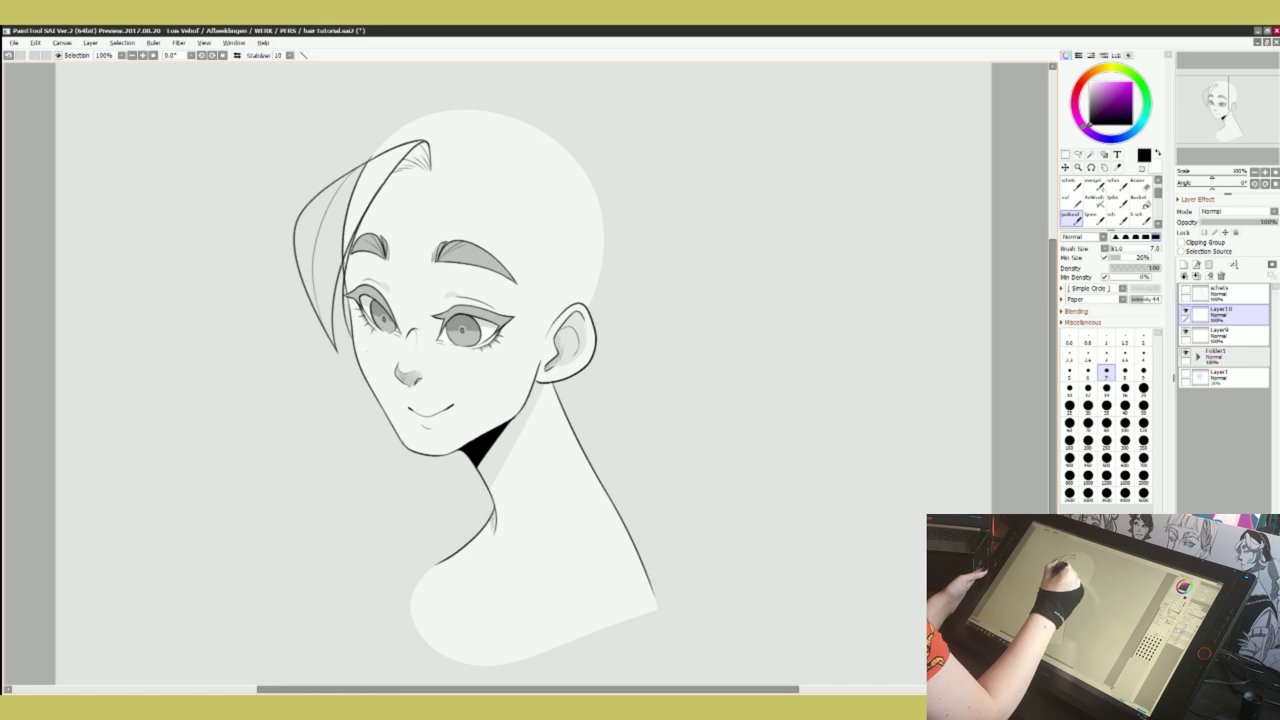
{"action": "left_click_drag", "start_coordinate": [347, 262], "coordinate": [337, 330]}
{"action": "left_click", "coordinate": [1140, 186]}
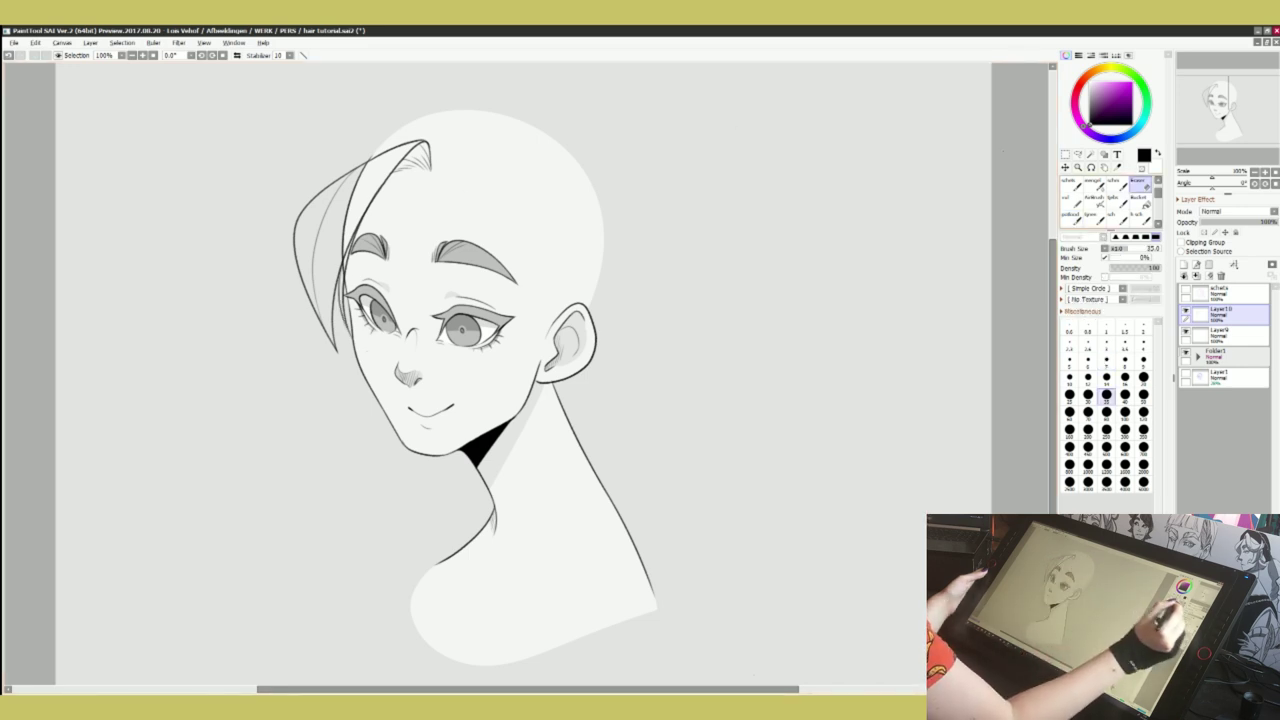
{"action": "left_click_drag", "start_coordinate": [362, 205], "coordinate": [345, 289]}
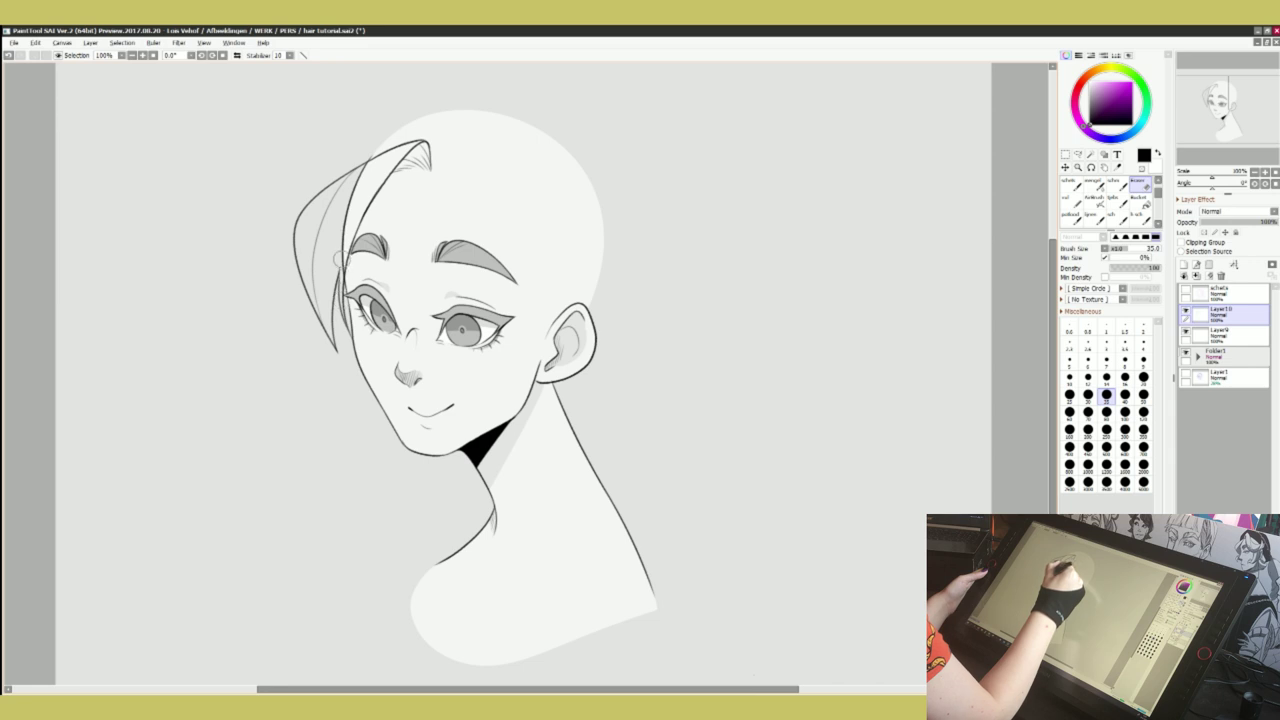
{"action": "left_click", "coordinate": [1071, 218]}
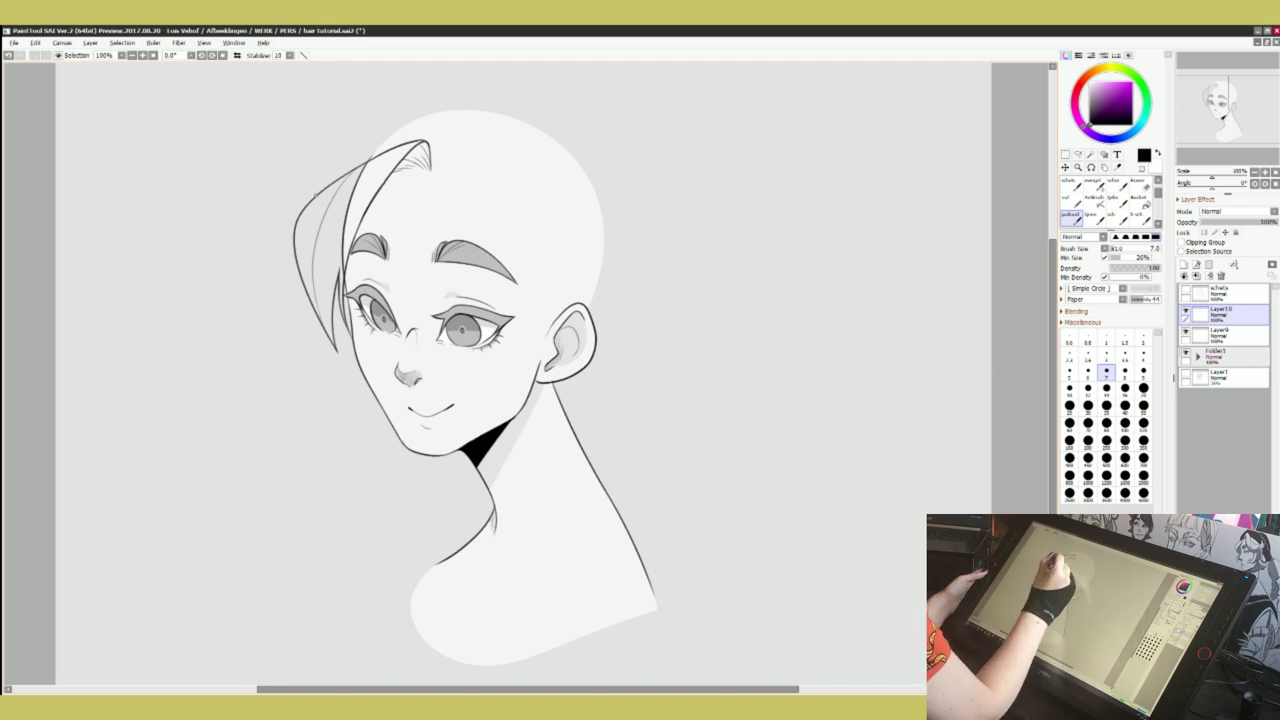
Draw a small overlapping lock that curves around the outer edge of the far-side strand
{"action": "left_click_drag", "start_coordinate": [314, 196], "coordinate": [306, 305]}
{"action": "key", "text": "ctrl+z"}
{"action": "left_click_drag", "start_coordinate": [308, 200], "coordinate": [308, 313]}
{"action": "key", "text": "ctrl+z"}
{"action": "mouse_move", "coordinate": [312, 200]}
{"action": "left_mouse_down"}
{"action": "mouse_move", "coordinate": [282, 266]}
{"action": "mouse_move", "coordinate": [312, 312]}
{"action": "left_mouse_up"}
{"action": "key", "text": "ctrl+z"}
{"action": "key", "text": "ctrl+z"}
{"action": "left_click_drag", "start_coordinate": [318, 202], "coordinate": [310, 312]}
{"action": "left_click_drag", "start_coordinate": [290, 244], "coordinate": [312, 310]}
{"action": "key", "text": "ctrl+z"}
{"action": "key", "text": "ctrl+z"}
{"action": "left_click_drag", "start_coordinate": [298, 212], "coordinate": [309, 307]}
{"action": "key", "text": "ctrl+z"}
{"action": "left_click_drag", "start_coordinate": [291, 248], "coordinate": [311, 311]}
{"action": "key", "text": "ctrl+z"}
{"action": "left_click_drag", "start_coordinate": [291, 244], "coordinate": [308, 308]}
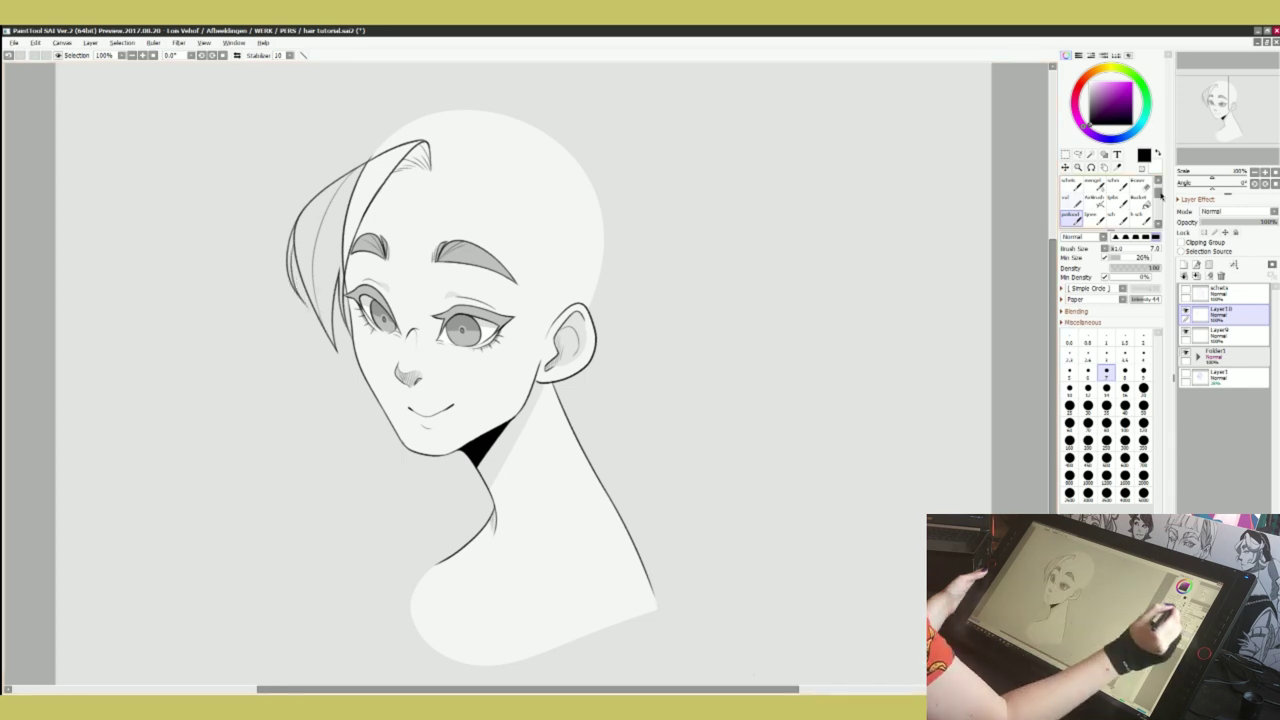
{"action": "key", "text": "ctrl+z"}
{"action": "key", "text": "ctrl+z"}
{"action": "left_click_drag", "start_coordinate": [298, 213], "coordinate": [318, 297]}
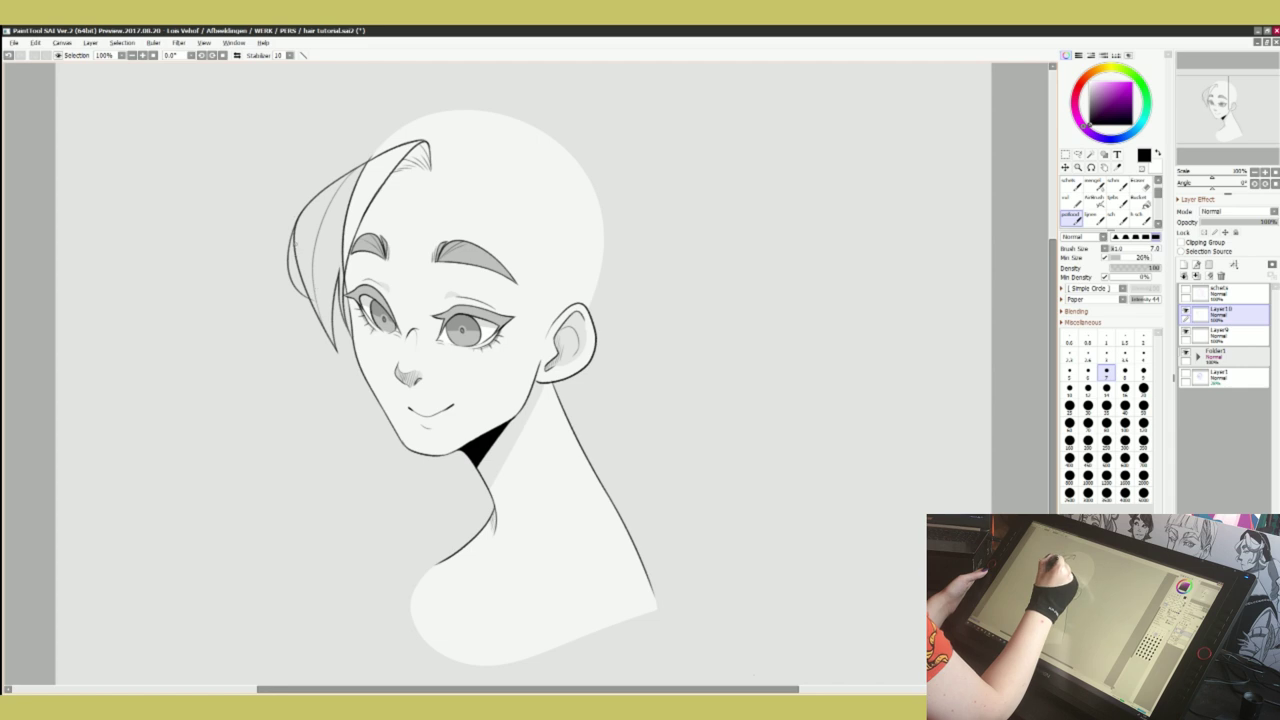
Draw the short inner edge of the small outer lock and erase the strand line overlapping it
{"action": "left_click_drag", "start_coordinate": [295, 246], "coordinate": [308, 300]}
{"action": "key", "text": "ctrl+z"}
{"action": "key", "text": "ctrl+z"}
{"action": "left_click_drag", "start_coordinate": [294, 246], "coordinate": [306, 296]}
{"action": "key", "text": "ctrl+z"}
{"action": "left_click", "coordinate": [1138, 185]}
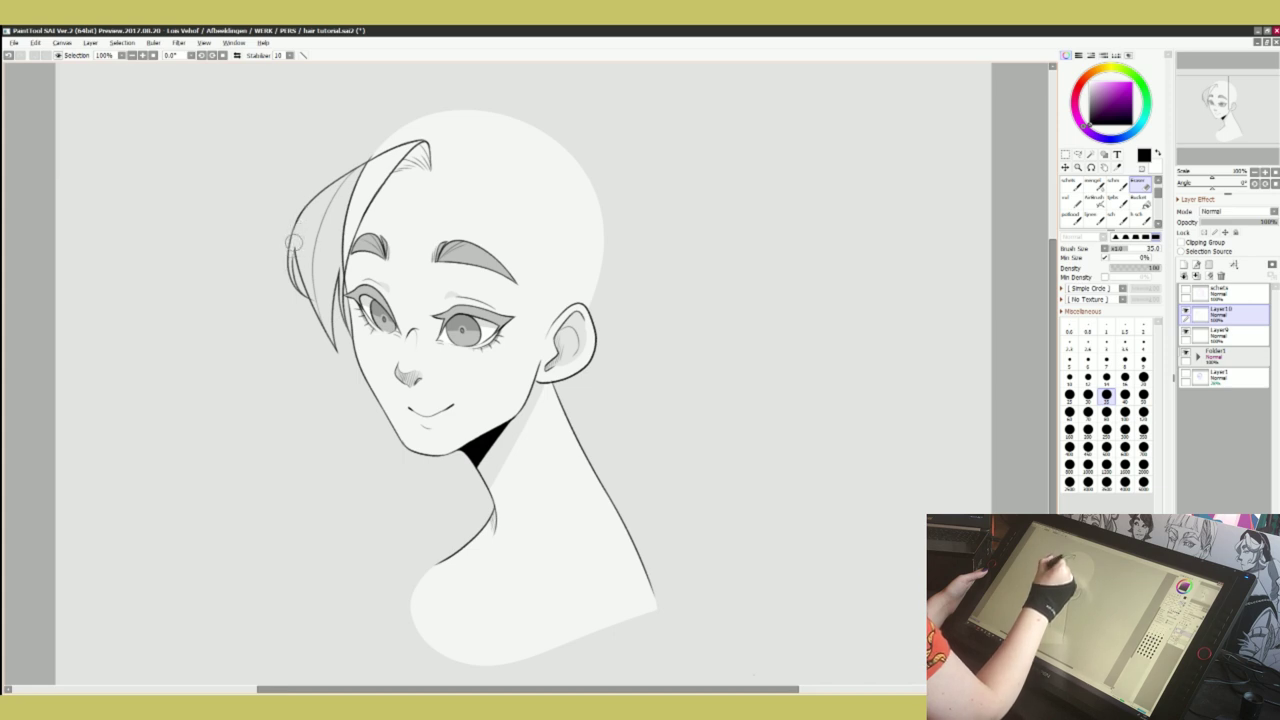
{"action": "left_click", "coordinate": [1071, 218]}
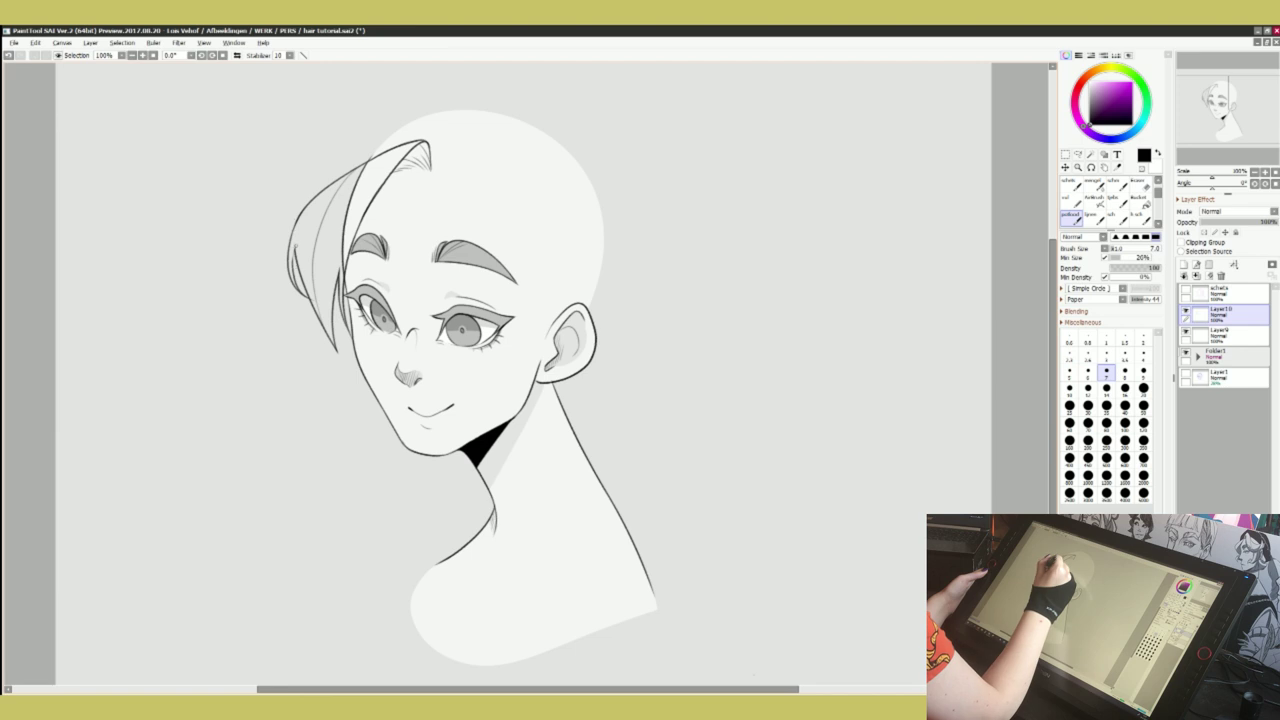
{"action": "key", "text": "ctrl+z"}
{"action": "left_click_drag", "start_coordinate": [302, 234], "coordinate": [293, 267]}
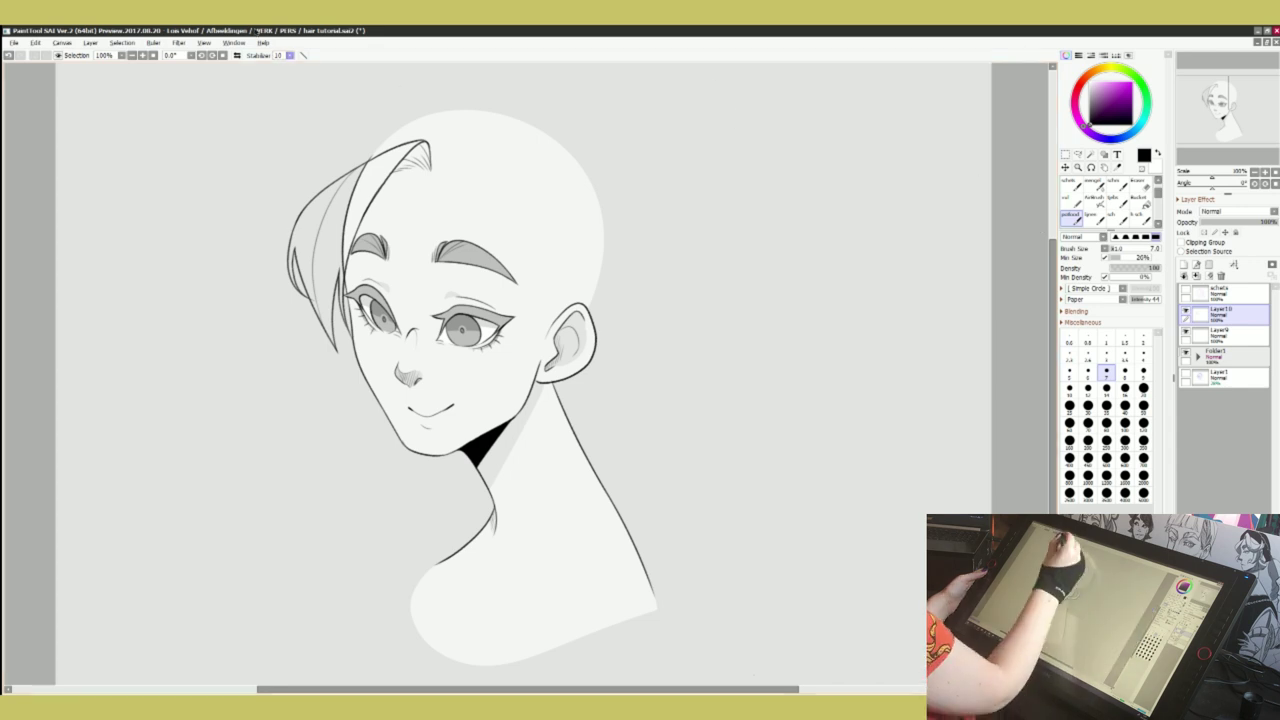
Draw the inner and outer edges of the ear-side front strand, curving from the parting to the cheek
{"action": "key", "text": "h"}
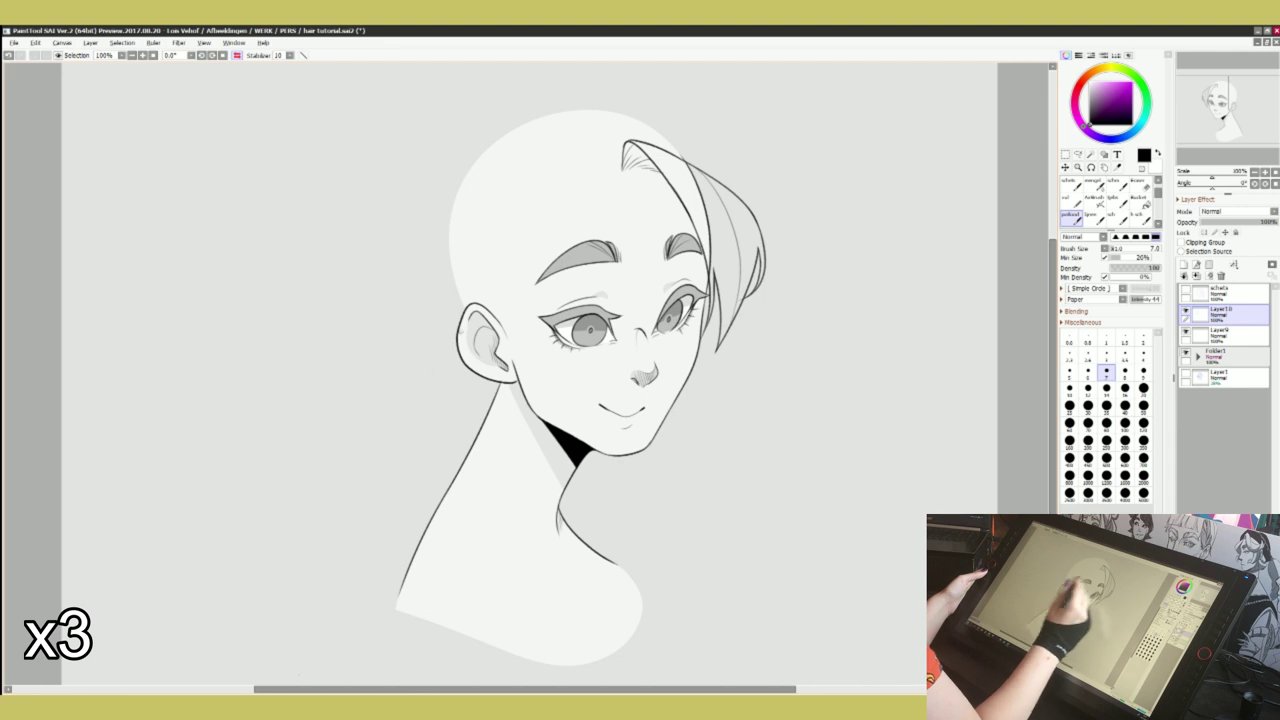
{"action": "left_click_drag", "start_coordinate": [596, 148], "coordinate": [523, 352]}
{"action": "key", "text": "ctrl+z"}
{"action": "left_click_drag", "start_coordinate": [596, 148], "coordinate": [523, 352]}
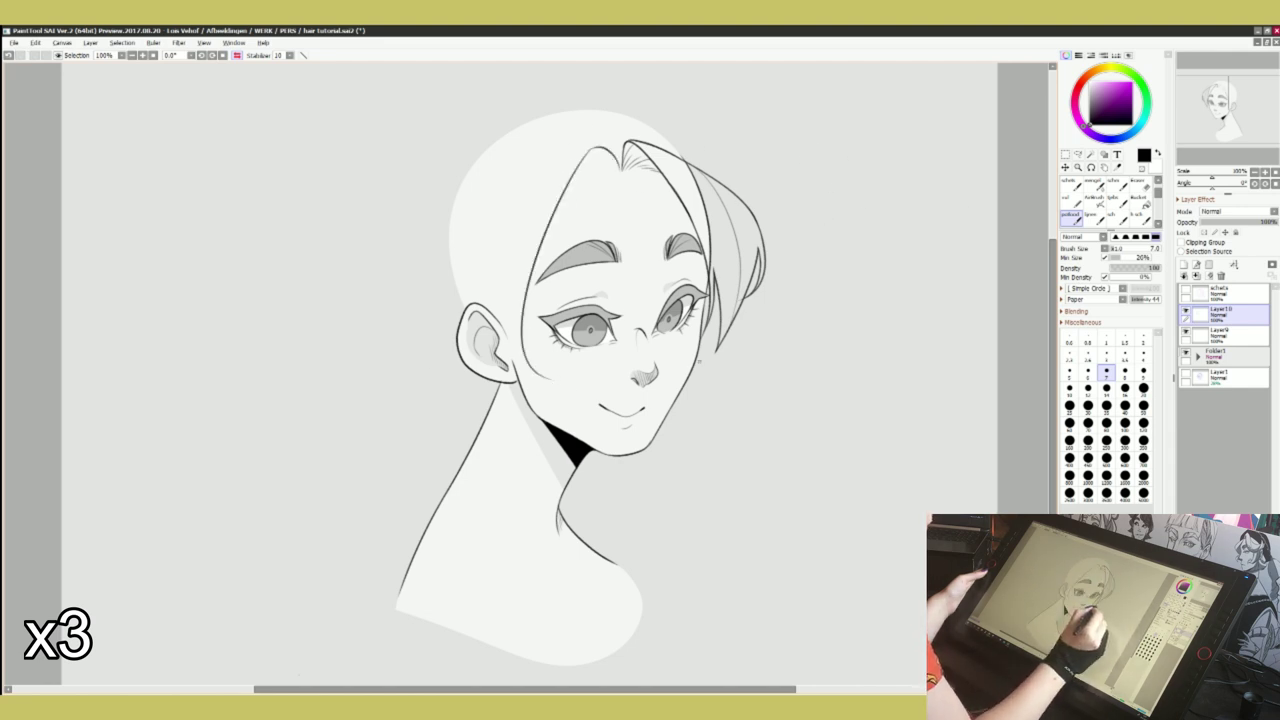
{"action": "key", "text": "ctrl+z"}
{"action": "mouse_move", "coordinate": [574, 156]}
{"action": "left_mouse_down"}
{"action": "mouse_move", "coordinate": [472, 384]}
{"action": "mouse_move", "coordinate": [489, 372]}
{"action": "mouse_move", "coordinate": [479, 385]}
{"action": "mouse_move", "coordinate": [557, 171]}
{"action": "mouse_move", "coordinate": [482, 376]}
{"action": "mouse_move", "coordinate": [558, 368]}
{"action": "left_mouse_up"}
{"action": "key", "text": "ctrl+z"}
{"action": "key", "text": "ctrl+z"}
{"action": "left_click", "coordinate": [1137, 185]}
{"action": "left_click", "coordinate": [1071, 218]}
Add fine hair lines at the root of the ear-side strand, next to the parting
{"action": "key", "text": "h"}
{"action": "key", "text": "ctrl+z"}
{"action": "left_click_drag", "start_coordinate": [435, 171], "coordinate": [446, 161]}
{"action": "left_click_drag", "start_coordinate": [438, 172], "coordinate": [476, 172]}
{"action": "mouse_move", "coordinate": [463, 171]}
{"action": "left_mouse_down"}
{"action": "mouse_move", "coordinate": [479, 176]}
{"action": "mouse_move", "coordinate": [452, 156]}
{"action": "mouse_move", "coordinate": [470, 160]}
{"action": "left_mouse_up"}
{"action": "key", "text": "ctrl+z"}
{"action": "key", "text": "ctrl+z"}
{"action": "key", "text": "ctrl+z"}
Draw a flow line and a short split line inside the ear-side strand, and clean up the overlap near the eye
{"action": "key", "text": "h"}
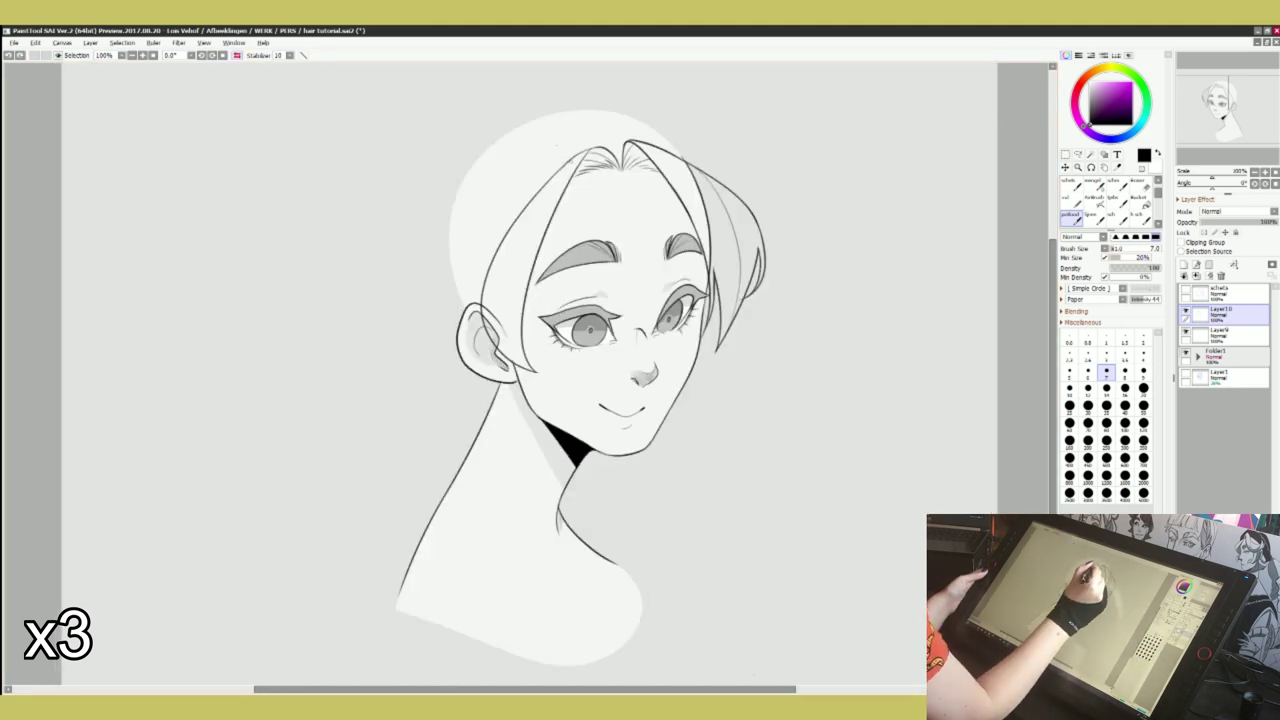
{"action": "mouse_move", "coordinate": [600, 148]}
{"action": "left_mouse_down"}
{"action": "mouse_move", "coordinate": [567, 163]}
{"action": "mouse_move", "coordinate": [510, 362]}
{"action": "left_mouse_up"}
{"action": "key", "text": "ctrl+z"}
{"action": "mouse_move", "coordinate": [551, 175]}
{"action": "left_mouse_down"}
{"action": "mouse_move", "coordinate": [515, 239]}
{"action": "mouse_move", "coordinate": [523, 223]}
{"action": "mouse_move", "coordinate": [544, 347]}
{"action": "left_mouse_up"}
{"action": "key", "text": "ctrl+z"}
{"action": "key", "text": "ctrl+z"}
{"action": "left_click_drag", "start_coordinate": [544, 240], "coordinate": [545, 355]}
{"action": "key", "text": "ctrl+z"}
{"action": "left_click_drag", "start_coordinate": [560, 202], "coordinate": [572, 362]}
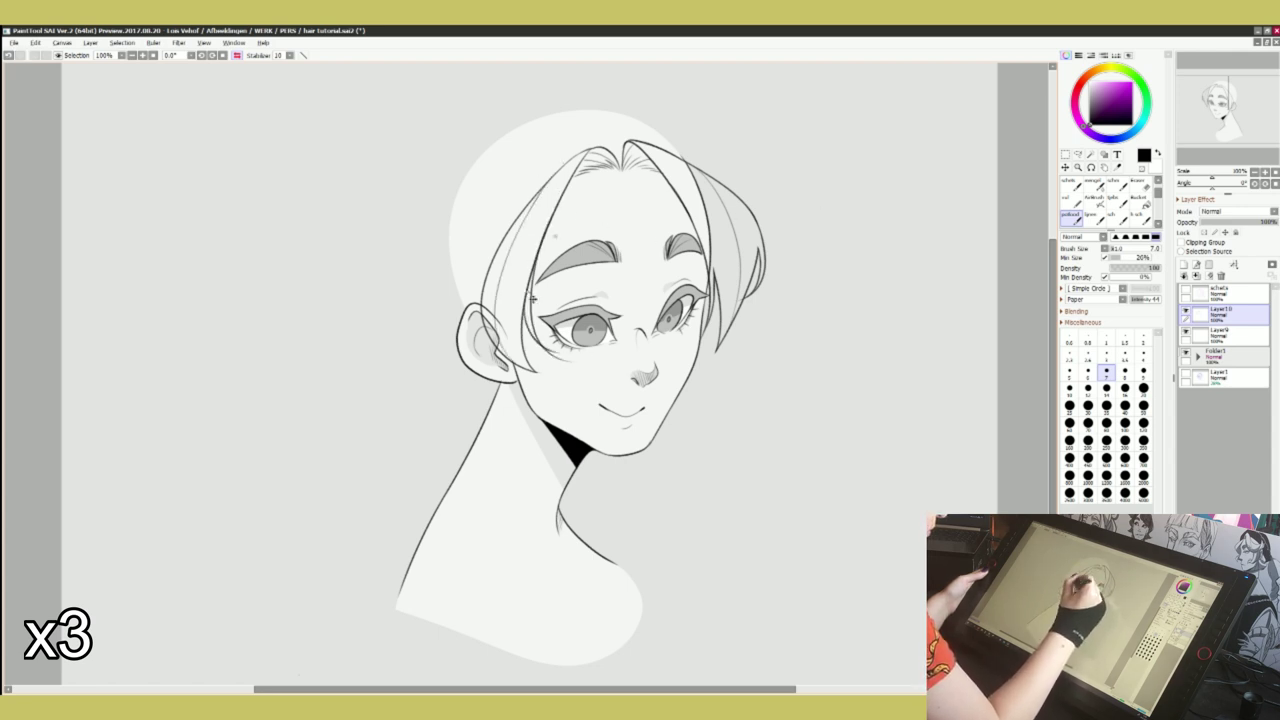
{"action": "key", "text": "e"}
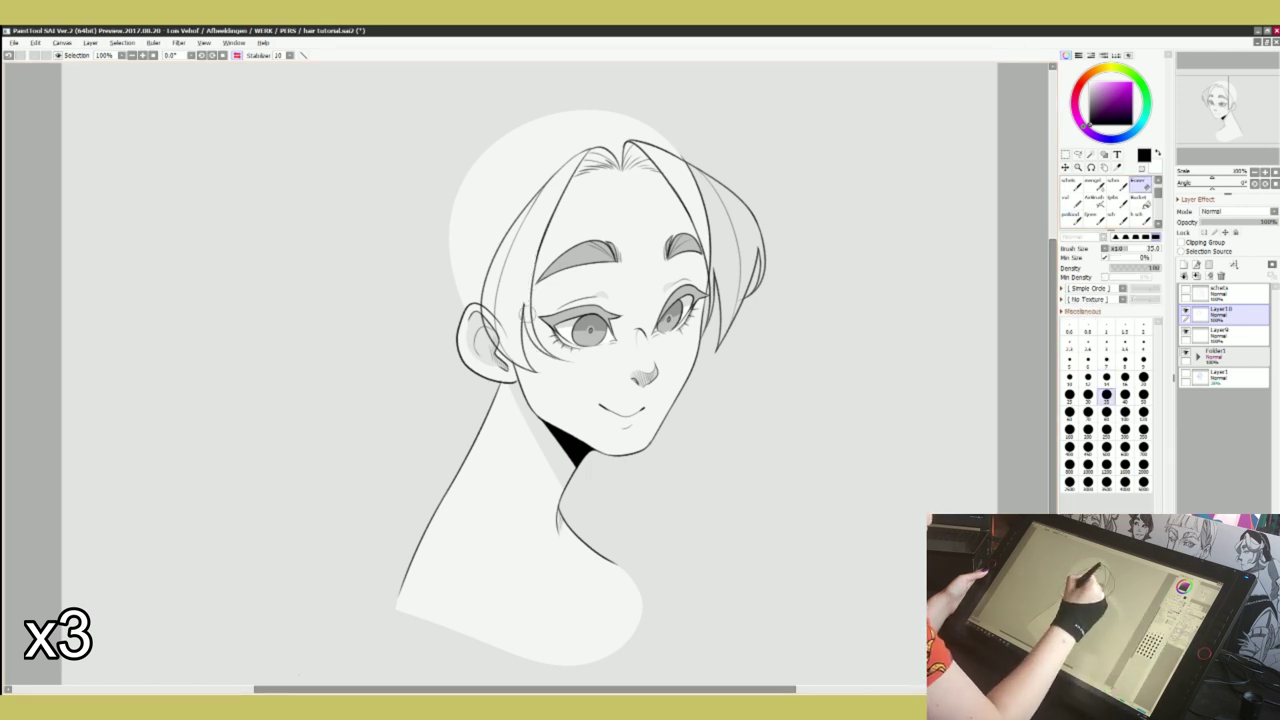
{"action": "left_click", "coordinate": [1070, 214]}
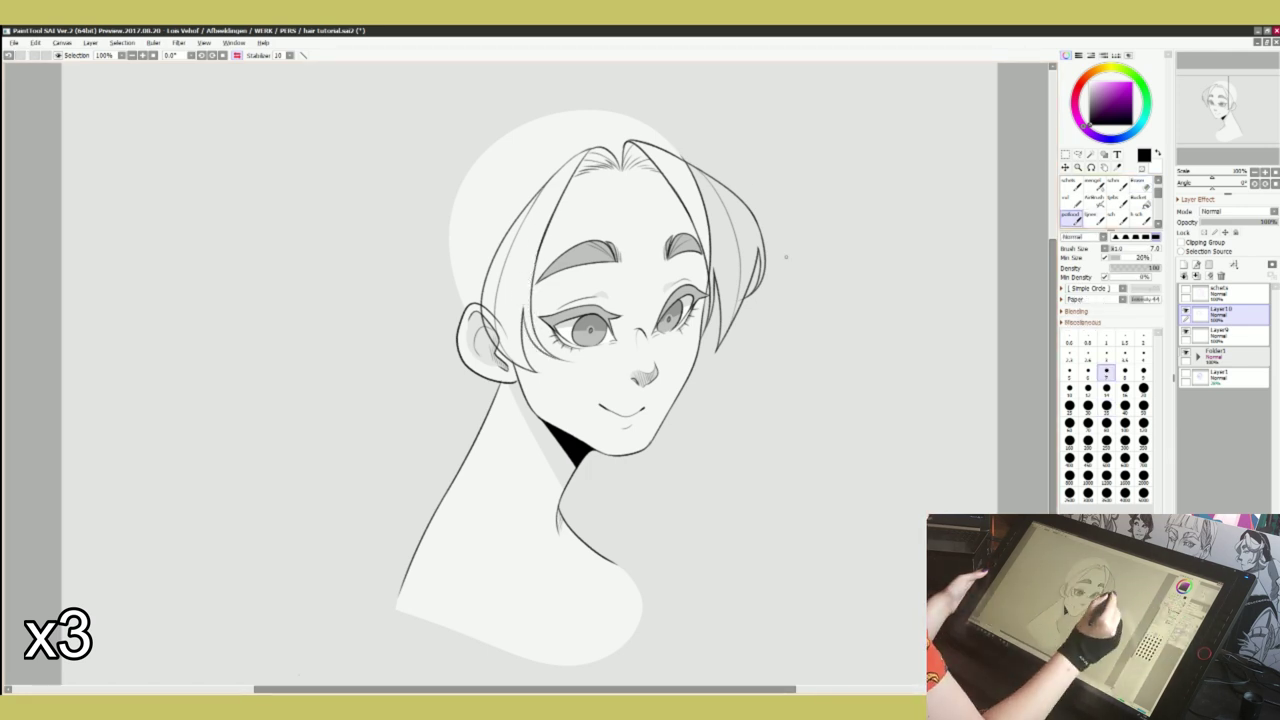
Draw a small pointed lock behind the ear-side strand, curving across the ear towards the jaw
{"action": "mouse_move", "coordinate": [494, 252]}
{"action": "left_mouse_down"}
{"action": "mouse_move", "coordinate": [530, 379]}
{"action": "mouse_move", "coordinate": [540, 376]}
{"action": "left_mouse_up"}
{"action": "key", "text": "ctrl+z"}
{"action": "key", "text": "ctrl+z"}
{"action": "mouse_move", "coordinate": [482, 282]}
{"action": "left_mouse_down"}
{"action": "mouse_move", "coordinate": [526, 377]}
{"action": "mouse_move", "coordinate": [538, 376]}
{"action": "left_mouse_up"}
{"action": "key", "text": "ctrl+z"}
{"action": "key", "text": "ctrl+z"}
{"action": "left_click_drag", "start_coordinate": [485, 325], "coordinate": [538, 379]}
{"action": "key", "text": "ctrl+z"}
{"action": "key", "text": "ctrl+z"}
Lower the opacity of Folder1 to fade the head drawing, and return to the hair line layer, Layer10
{"action": "left_click", "coordinate": [1225, 357]}
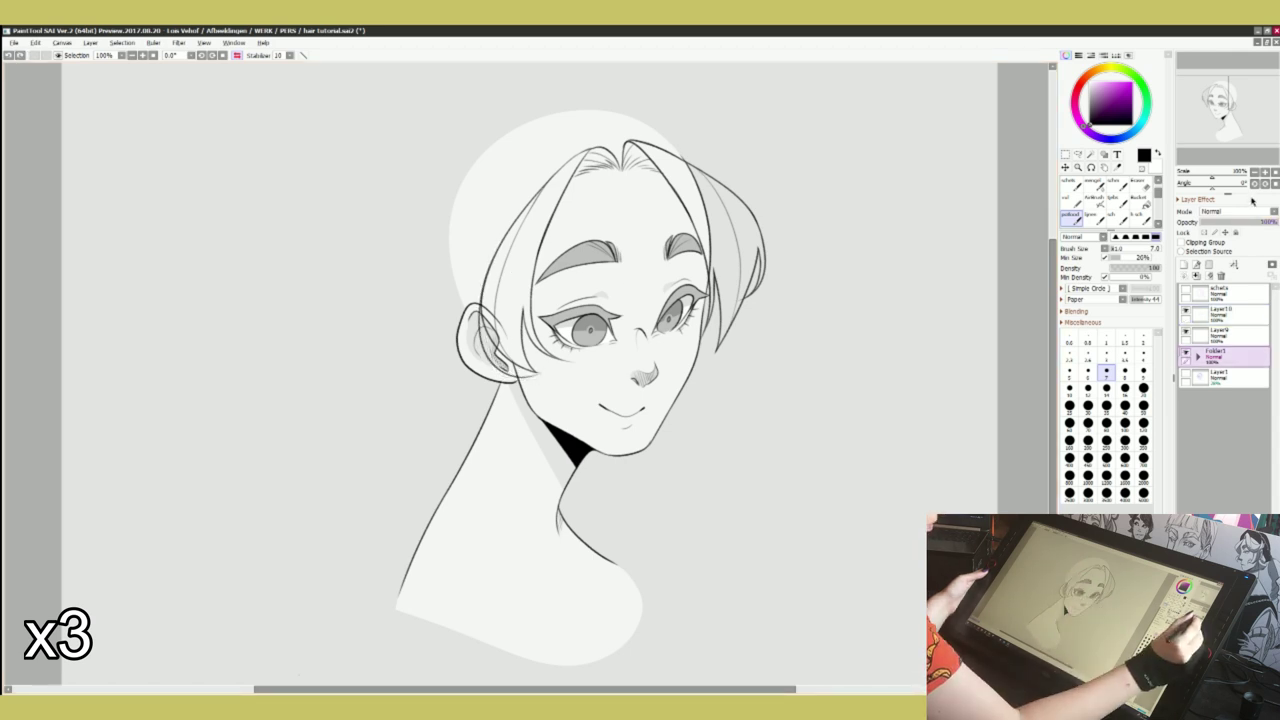
{"action": "left_click", "coordinate": [1234, 222]}
{"action": "left_click", "coordinate": [1222, 313]}
Erase the stray overlaps where the hair crosses the ear and redraw the edge of the small lock
{"action": "key", "text": "ctrl+plus"}
{"action": "key", "text": "ctrl+plus"}
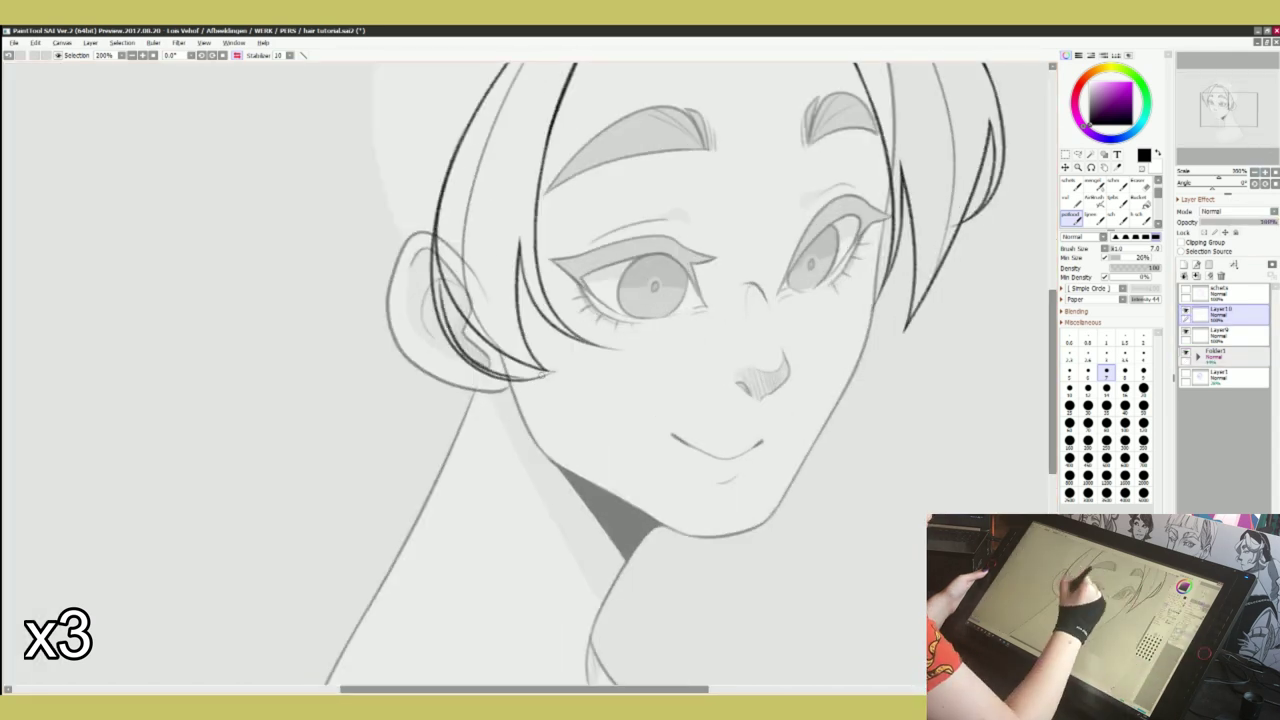
{"action": "key", "text": "e"}
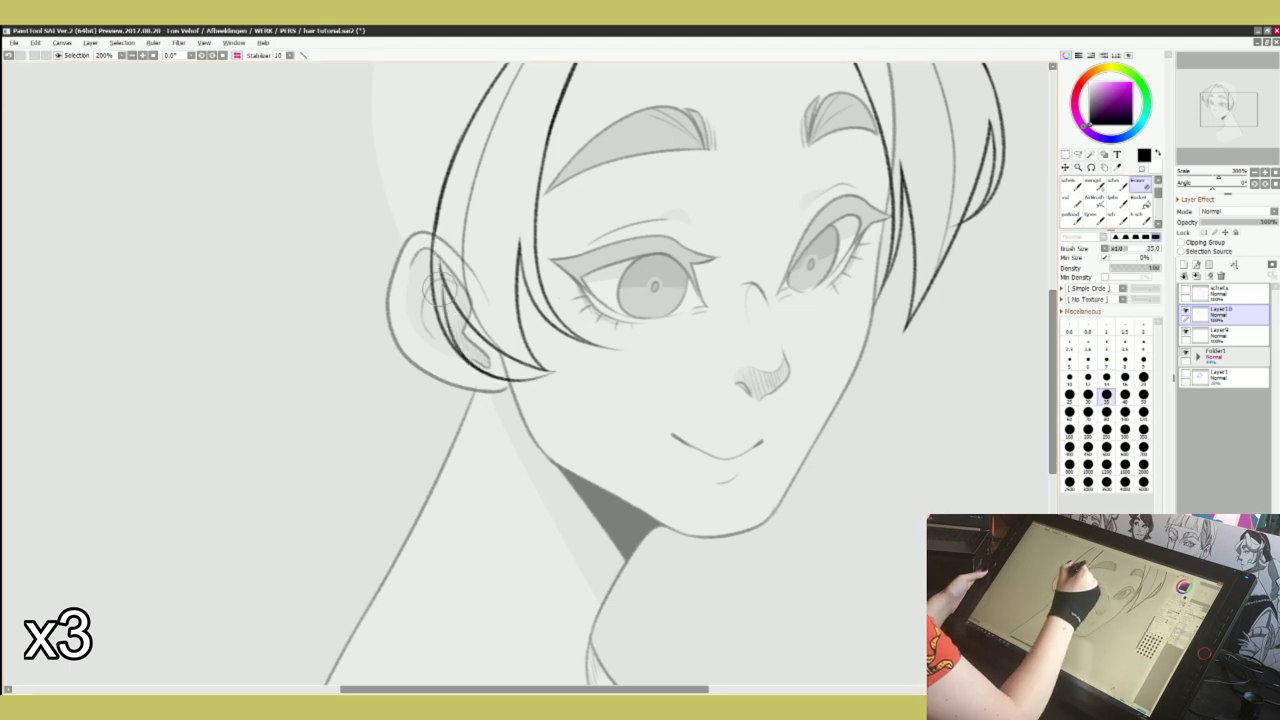
{"action": "left_click", "coordinate": [1071, 217]}
{"action": "left_click_drag", "start_coordinate": [442, 281], "coordinate": [447, 319]}
{"action": "left_click", "coordinate": [1140, 184]}
{"action": "left_click", "coordinate": [1071, 217]}
{"action": "key", "text": "ctrl+minus"}
{"action": "key", "text": "ctrl+minus"}
{"action": "left_click", "coordinate": [1186, 311]}
{"action": "left_click", "coordinate": [1186, 311]}
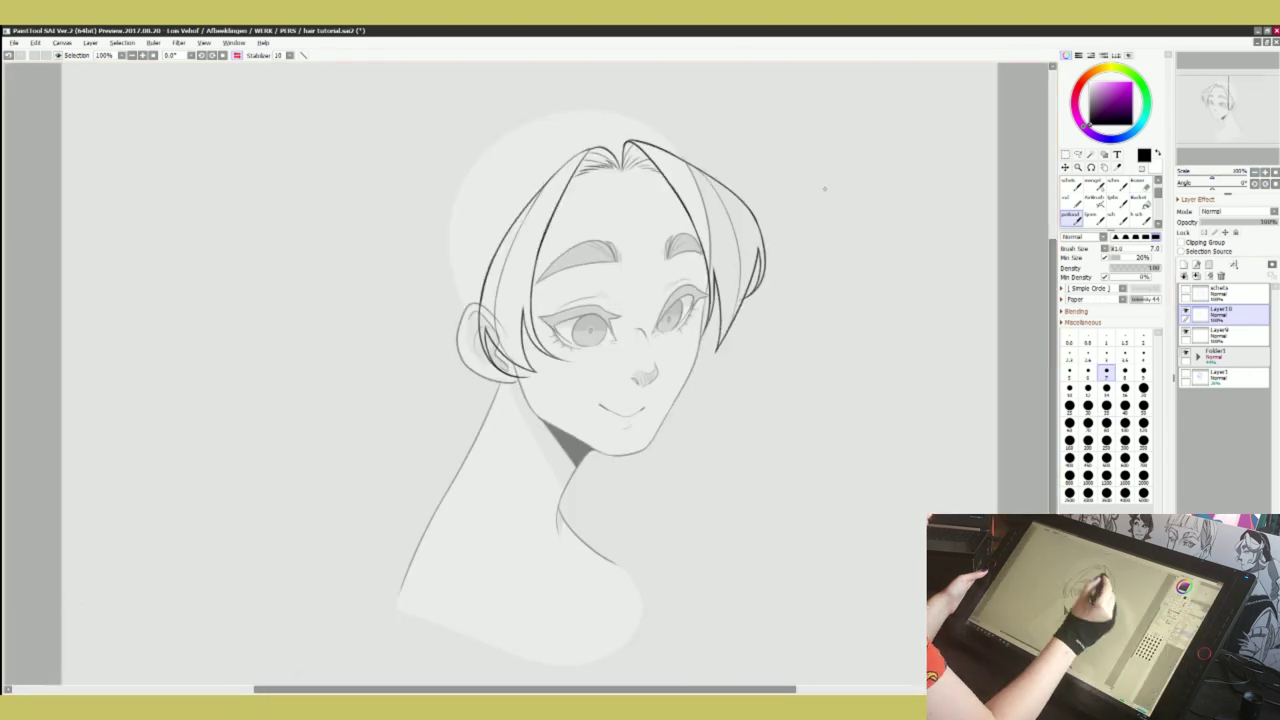
Paint a thick magenta hairline guide across the forehead on a new layer below the hair lines, and clear it
{"action": "left_click", "coordinate": [1222, 337]}
{"action": "left_click", "coordinate": [1184, 265]}
{"action": "left_click", "coordinate": [1071, 200]}
{"action": "left_click", "coordinate": [1132, 83]}
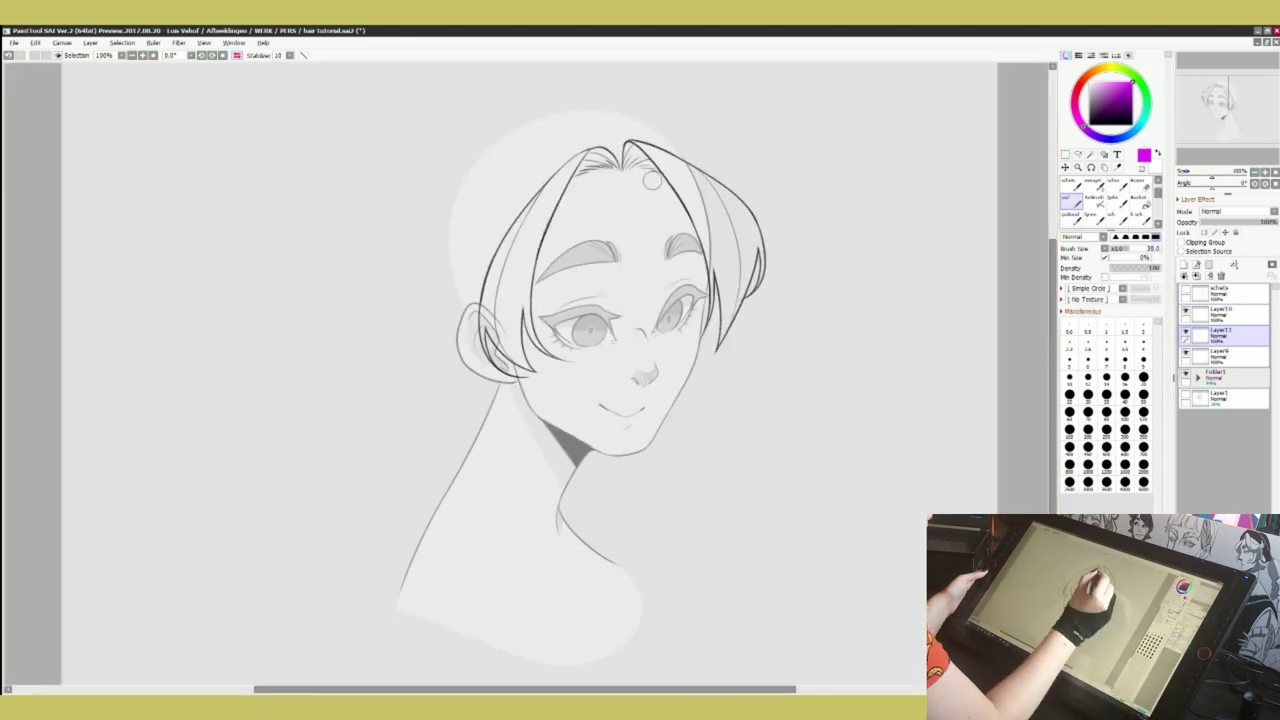
{"action": "mouse_move", "coordinate": [661, 173]}
{"action": "left_mouse_down"}
{"action": "mouse_move", "coordinate": [597, 171]}
{"action": "mouse_move", "coordinate": [531, 216]}
{"action": "mouse_move", "coordinate": [503, 285]}
{"action": "mouse_move", "coordinate": [505, 343]}
{"action": "left_mouse_up"}
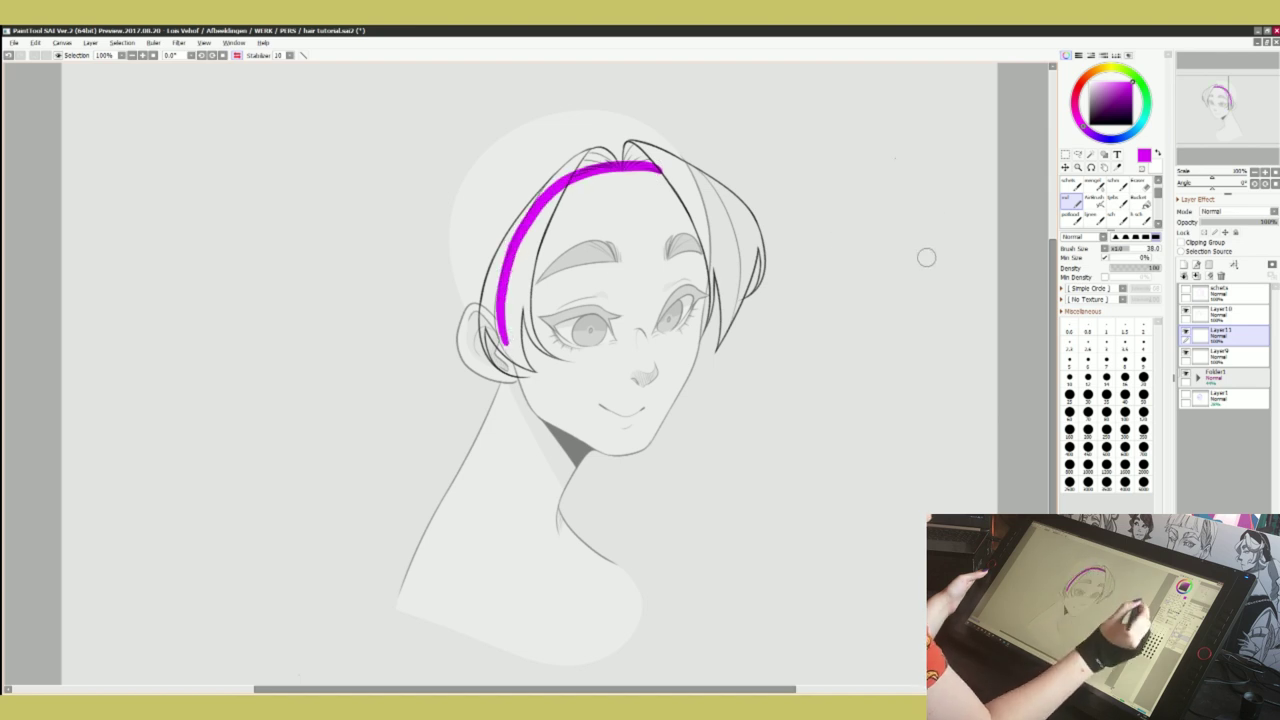
{"action": "left_click_drag", "start_coordinate": [638, 161], "coordinate": [690, 212]}
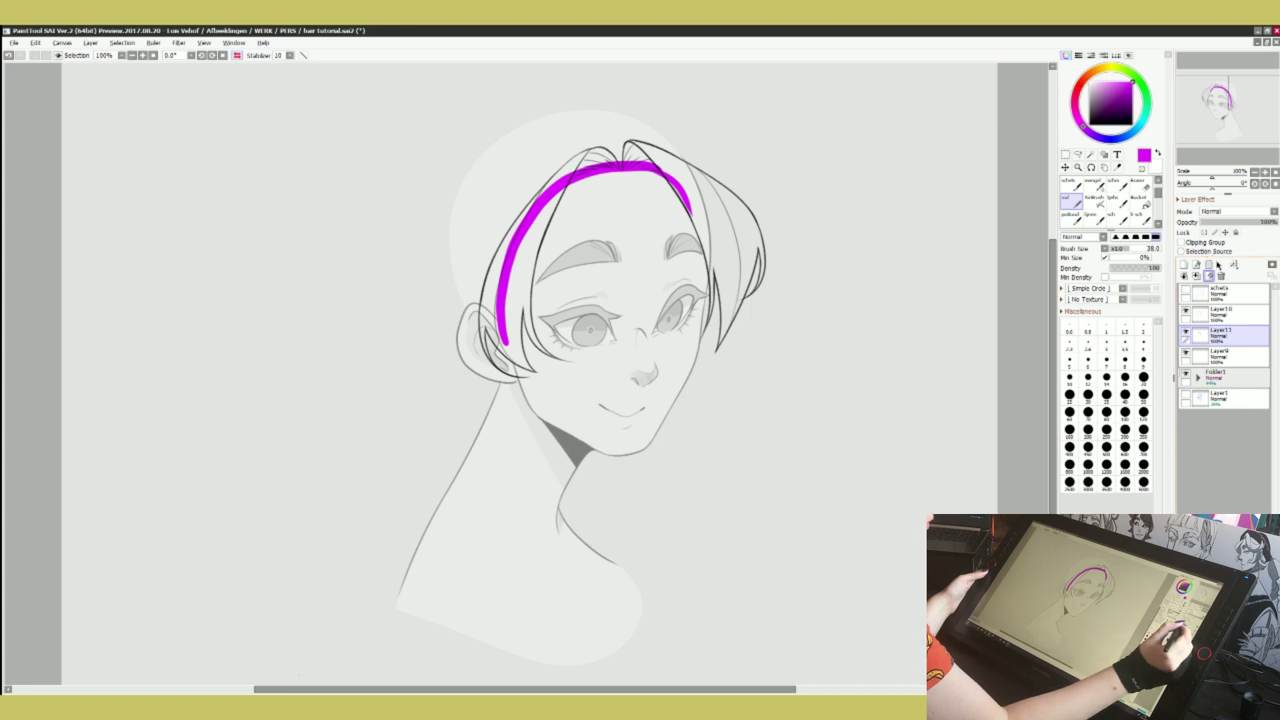
{"action": "left_click", "coordinate": [1209, 276]}
Return to the hair line layer, Layer10, and set up the pencil brush at size 7 in black
{"action": "left_click", "coordinate": [1222, 313]}
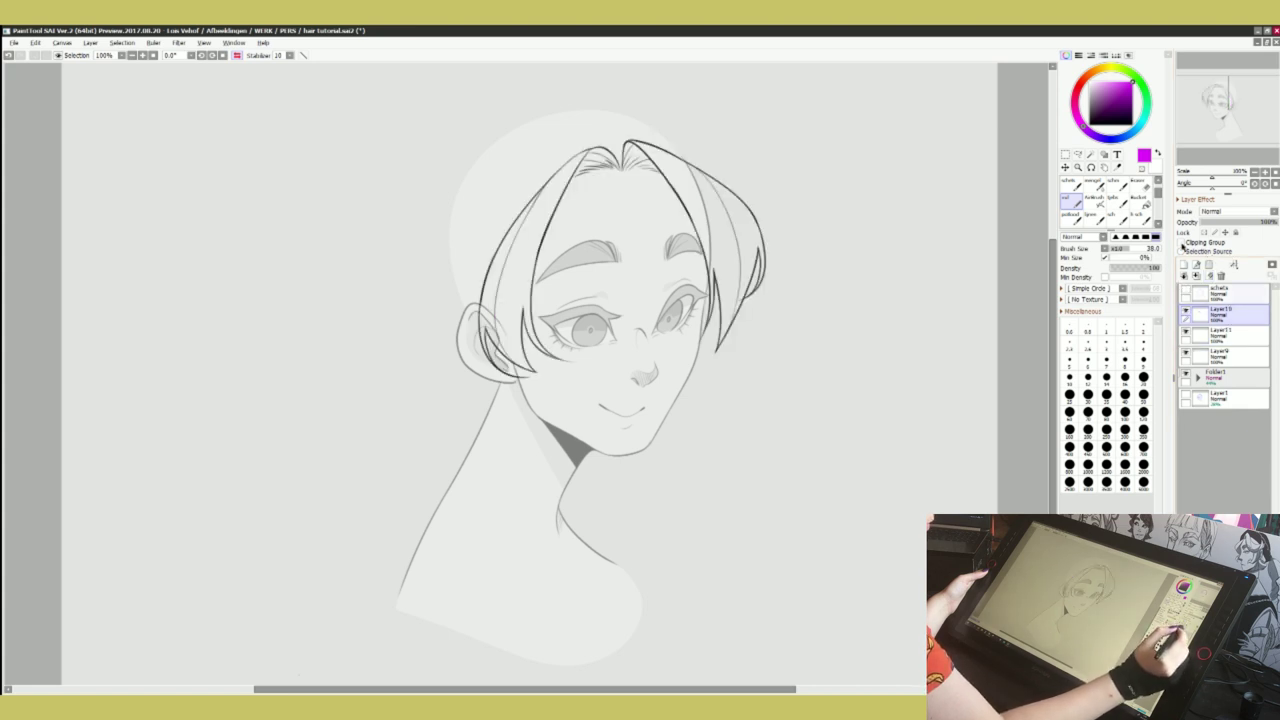
{"action": "left_click", "coordinate": [1184, 264]}
{"action": "key", "text": "ctrl+z"}
{"action": "left_click", "coordinate": [1076, 217]}
{"action": "left_click", "coordinate": [1090, 124]}
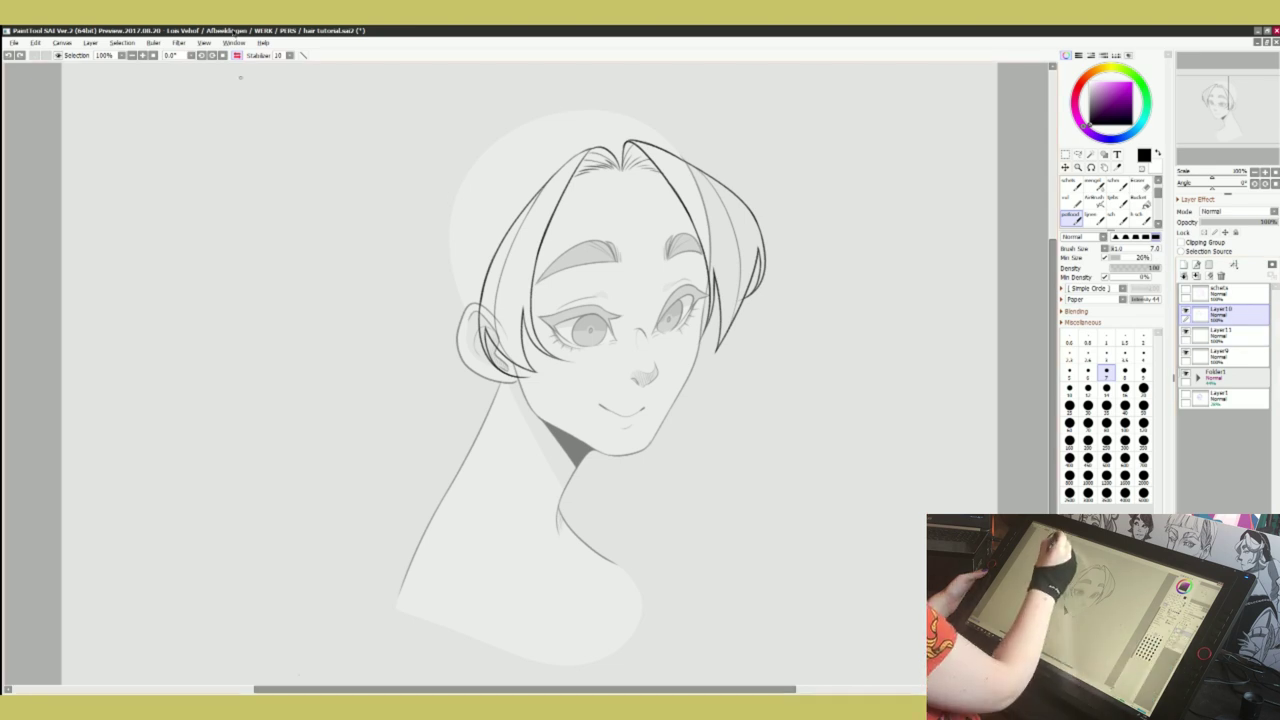
Mirror the canvas and draw a curved hair line from the parting up over the crown, retrying the stroke until it is smooth
{"action": "key", "text": "h"}
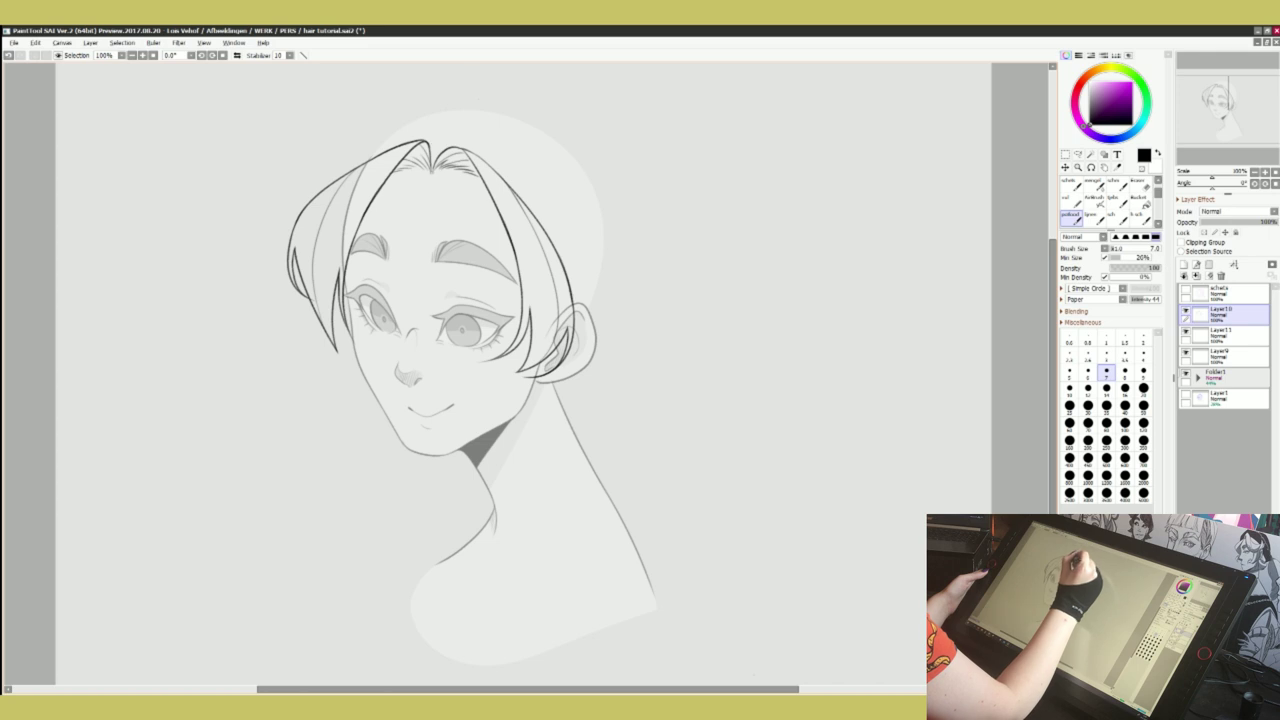
{"action": "key", "text": "ctrl+z"}
{"action": "mouse_move", "coordinate": [432, 170]}
{"action": "left_mouse_down"}
{"action": "mouse_move", "coordinate": [499, 122]}
{"action": "mouse_move", "coordinate": [484, 119]}
{"action": "mouse_move", "coordinate": [516, 119]}
{"action": "left_mouse_up"}
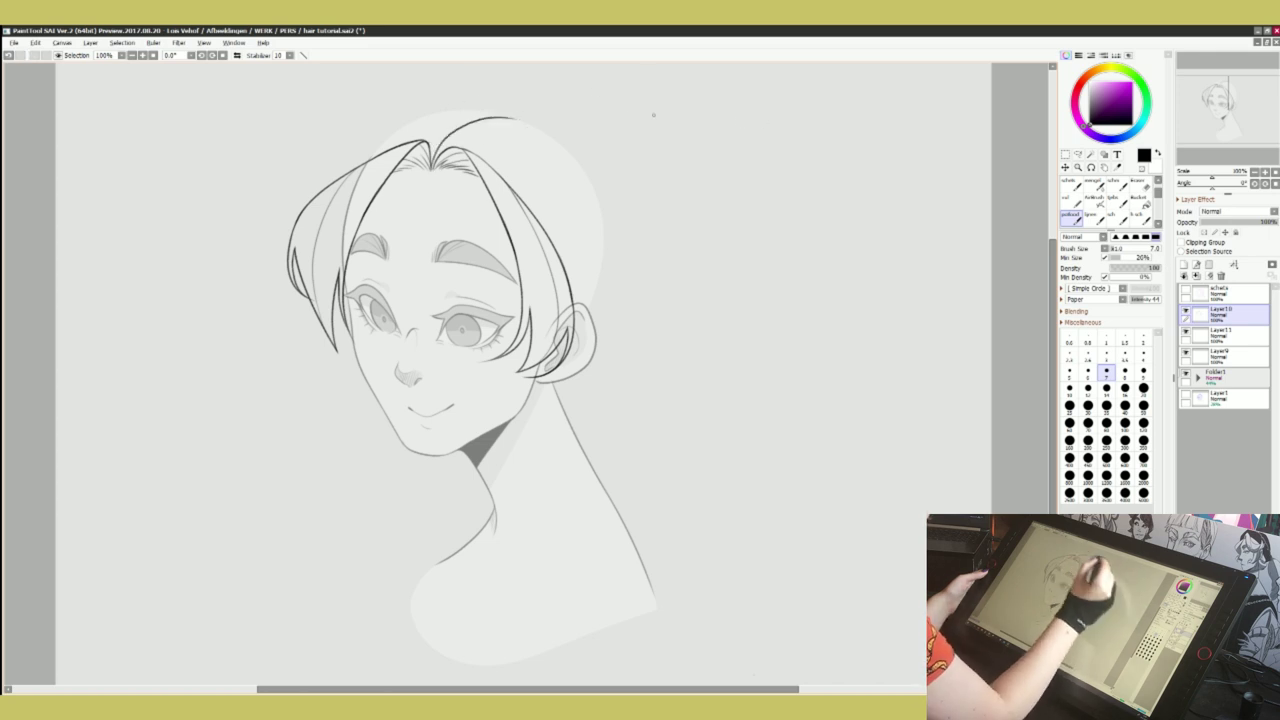
{"action": "key", "text": "ctrl+z"}
{"action": "left_click_drag", "start_coordinate": [432, 168], "coordinate": [537, 120]}
{"action": "key", "text": "ctrl+z"}
{"action": "left_click_drag", "start_coordinate": [430, 170], "coordinate": [543, 123]}
{"action": "key", "text": "ctrl+z"}
{"action": "left_click_drag", "start_coordinate": [430, 171], "coordinate": [528, 118]}
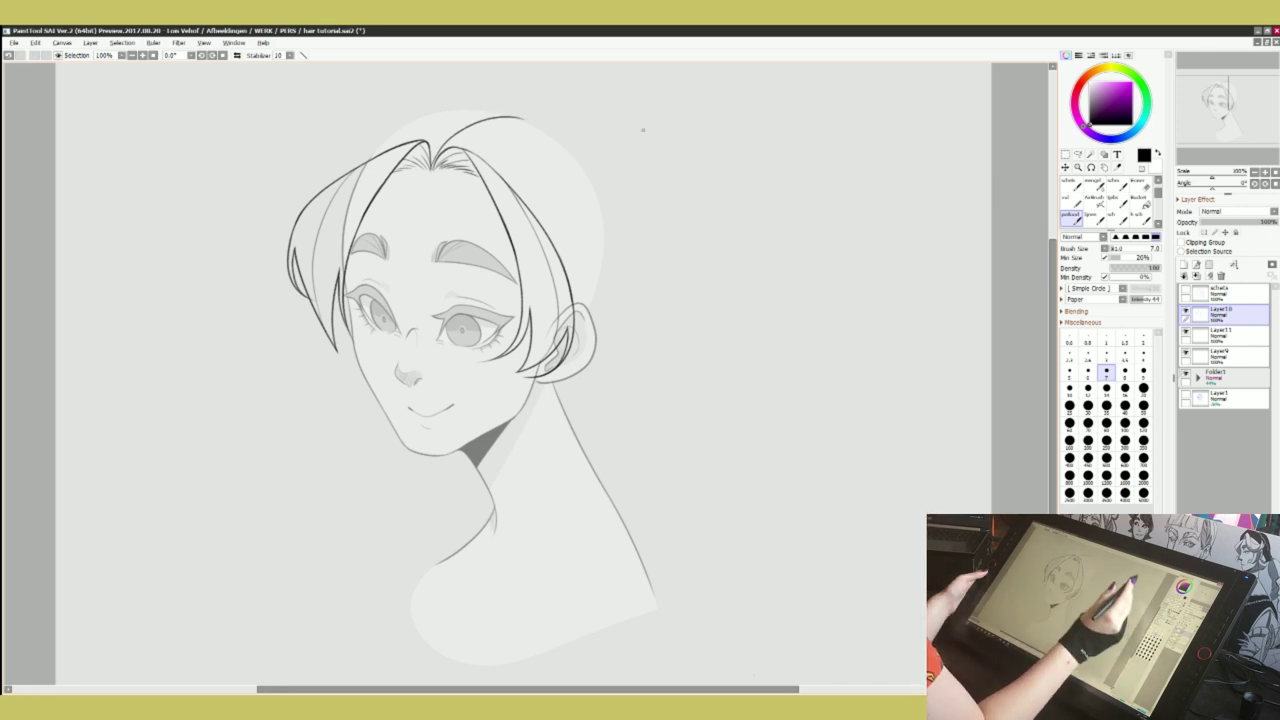
{"action": "mouse_move", "coordinate": [605, 169]}
{"action": "left_mouse_down"}
{"action": "mouse_move", "coordinate": [583, 194]}
{"action": "mouse_move", "coordinate": [598, 168]}
{"action": "left_mouse_up"}
{"action": "left_click_drag", "start_coordinate": [341, 171], "coordinate": [393, 139]}
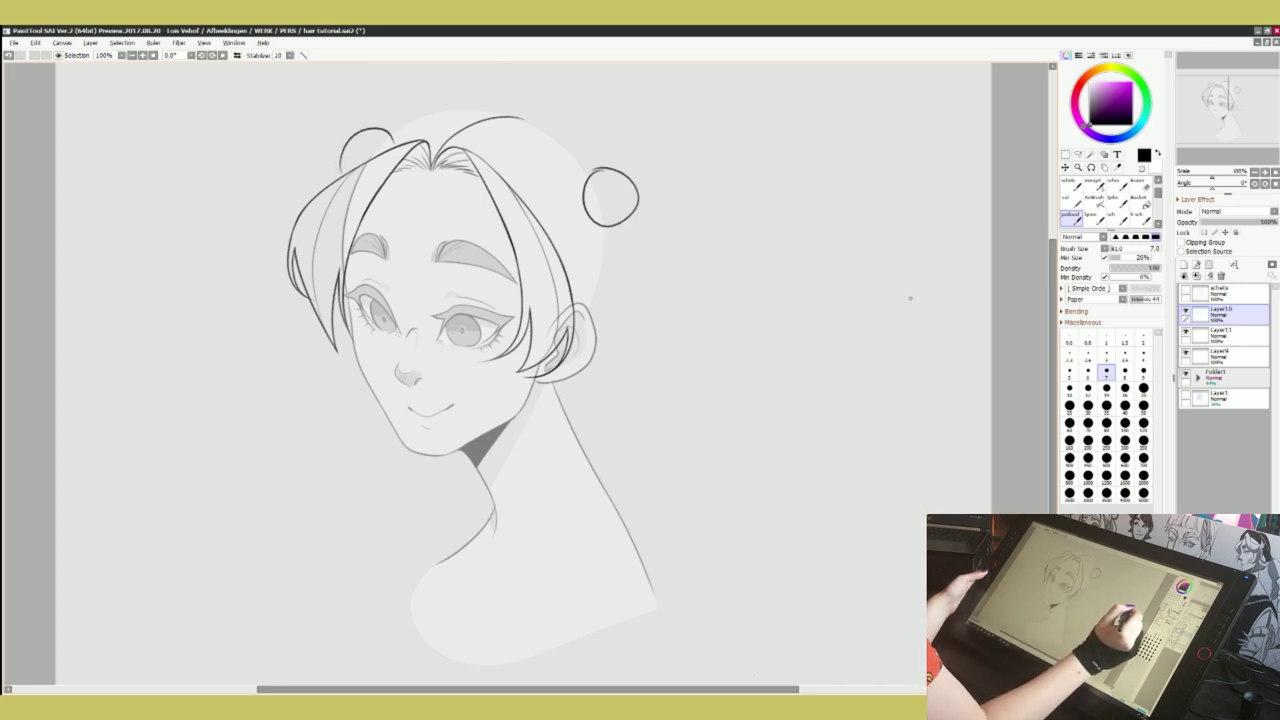
{"action": "key", "text": "ctrl+z"}
{"action": "key", "text": "ctrl+z"}
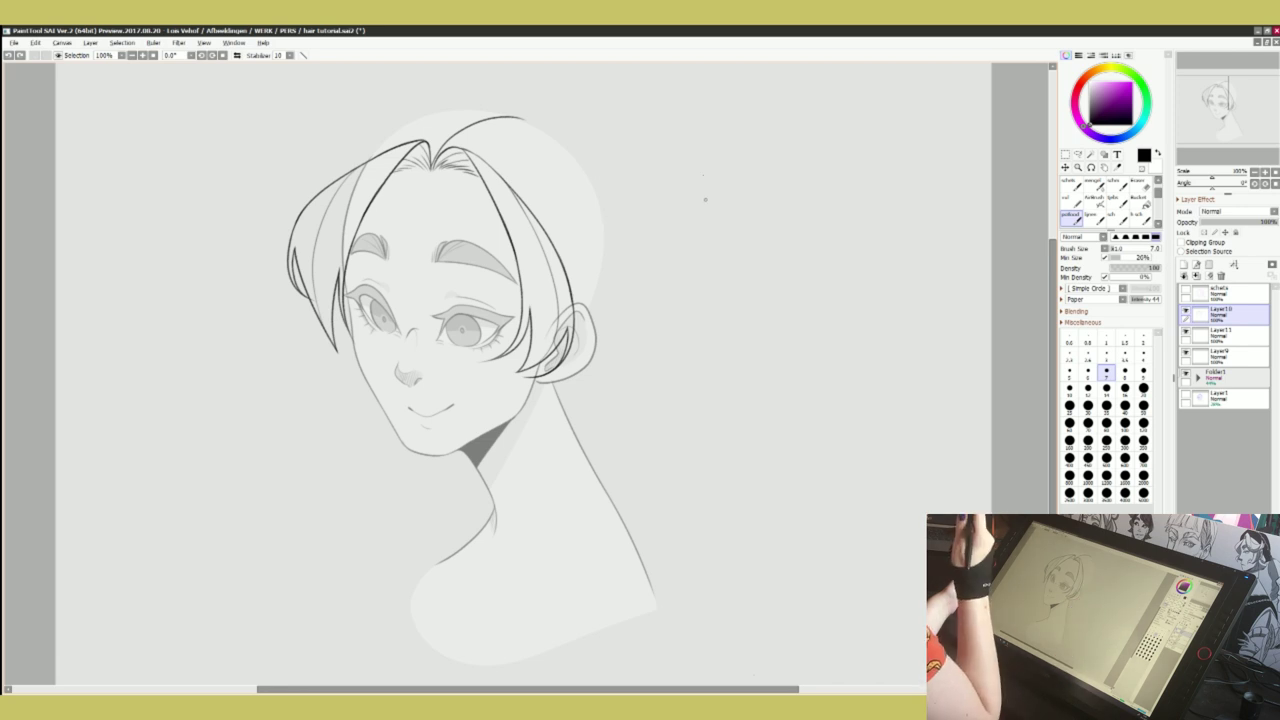
Draw a short arc at the back of the head as the edge of the hair tie
{"action": "key", "text": "Insert"}
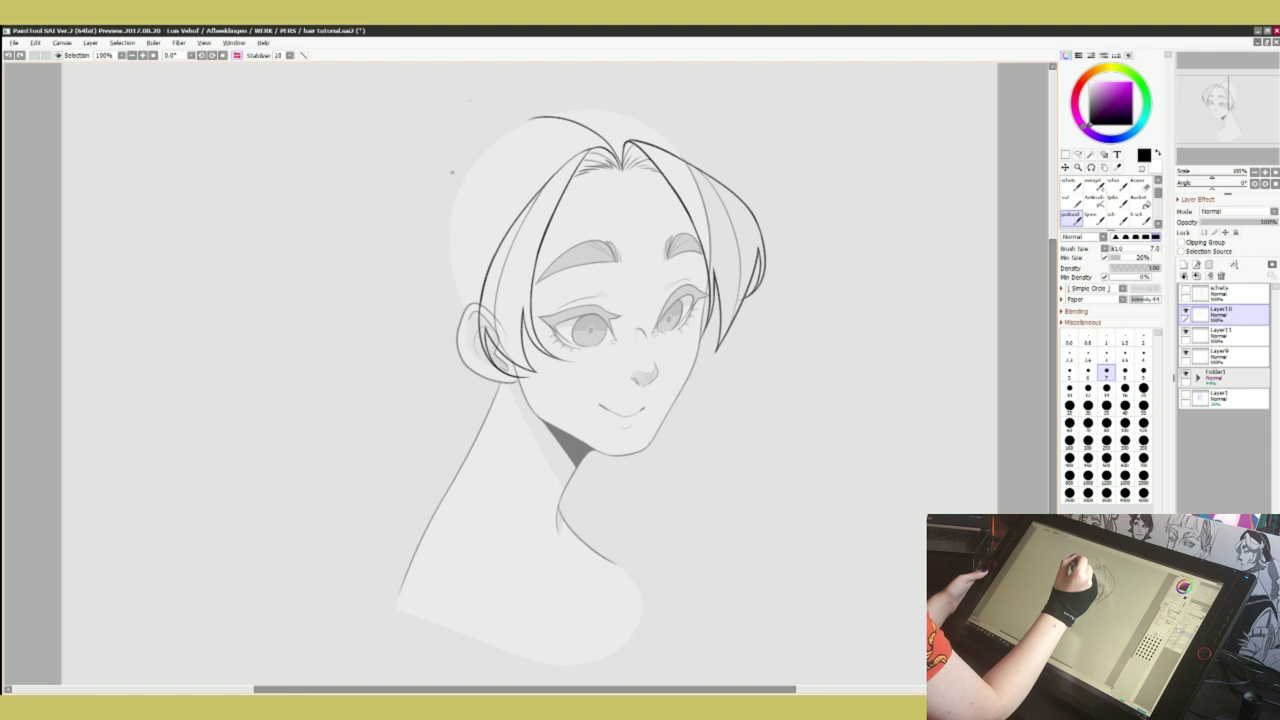
{"action": "mouse_move", "coordinate": [452, 163]}
{"action": "left_mouse_down"}
{"action": "mouse_move", "coordinate": [472, 145]}
{"action": "mouse_move", "coordinate": [480, 158]}
{"action": "mouse_move", "coordinate": [468, 209]}
{"action": "mouse_move", "coordinate": [446, 220]}
{"action": "left_mouse_up"}
{"action": "key", "text": "ctrl+z"}
{"action": "key", "text": "ctrl+z"}
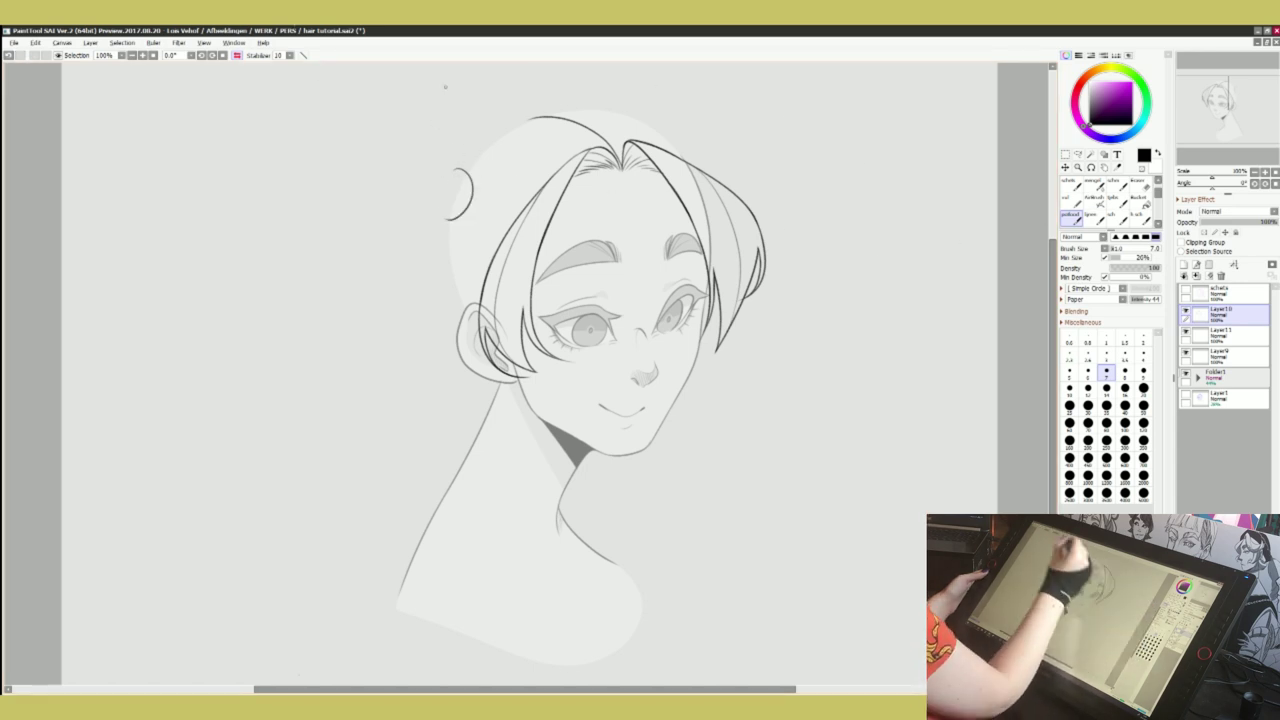
Draw the lower edge of the pulled-back hair from the hair tie arc down to the strand above the ear
{"action": "key", "text": "h"}
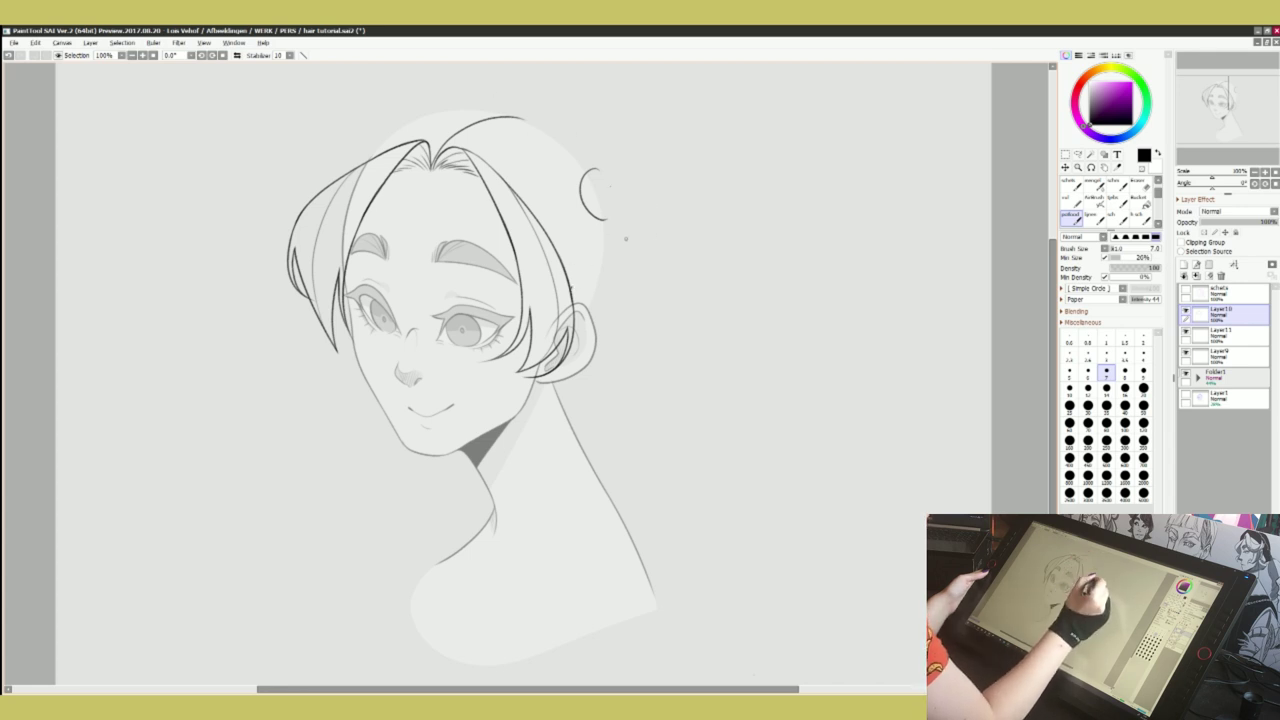
{"action": "key", "text": "ctrl+z"}
{"action": "left_click_drag", "start_coordinate": [601, 203], "coordinate": [567, 283]}
{"action": "key", "text": "ctrl+z"}
{"action": "key", "text": "h"}
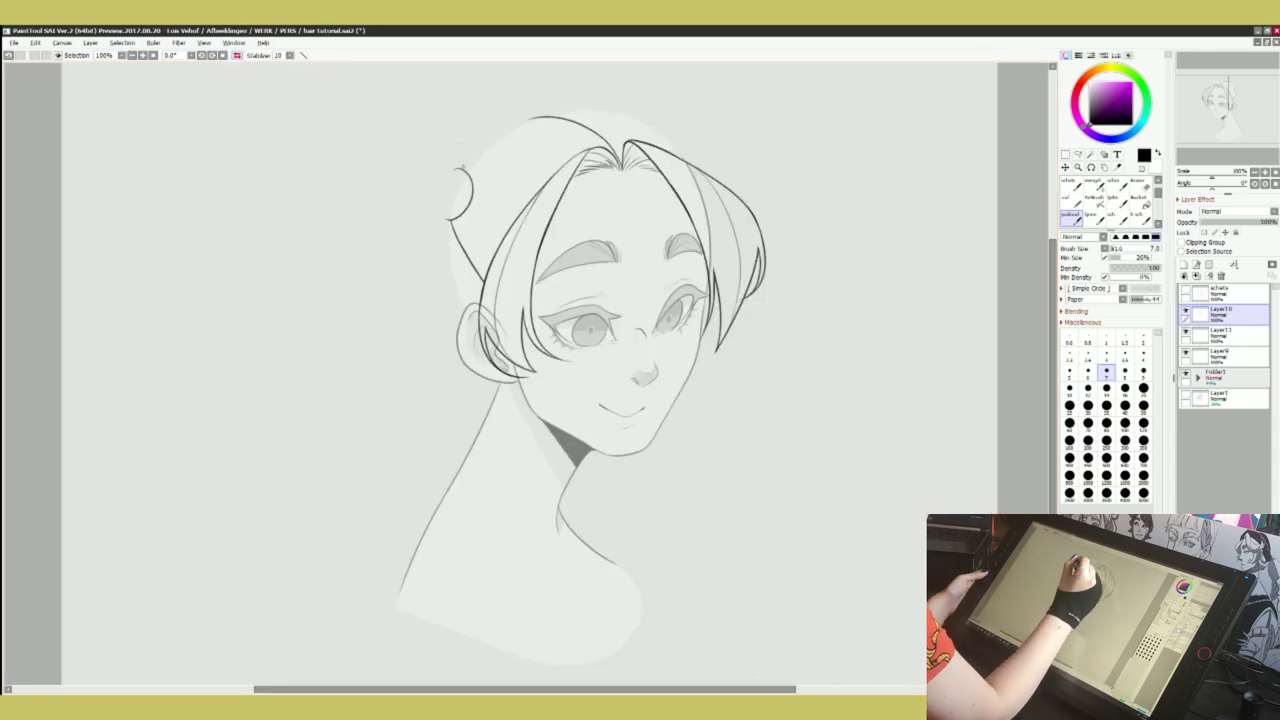
Draw the outer contour of the pulled-back hair from the top of the hair tie up to the crown line
{"action": "left_click_drag", "start_coordinate": [462, 167], "coordinate": [548, 117]}
{"action": "key", "text": "ctrl+z"}
{"action": "key", "text": "ctrl+z"}
{"action": "key", "text": "ctrl+z"}
{"action": "left_click_drag", "start_coordinate": [462, 168], "coordinate": [542, 116]}
{"action": "key", "text": "ctrl+z"}
{"action": "left_click_drag", "start_coordinate": [462, 168], "coordinate": [538, 116]}
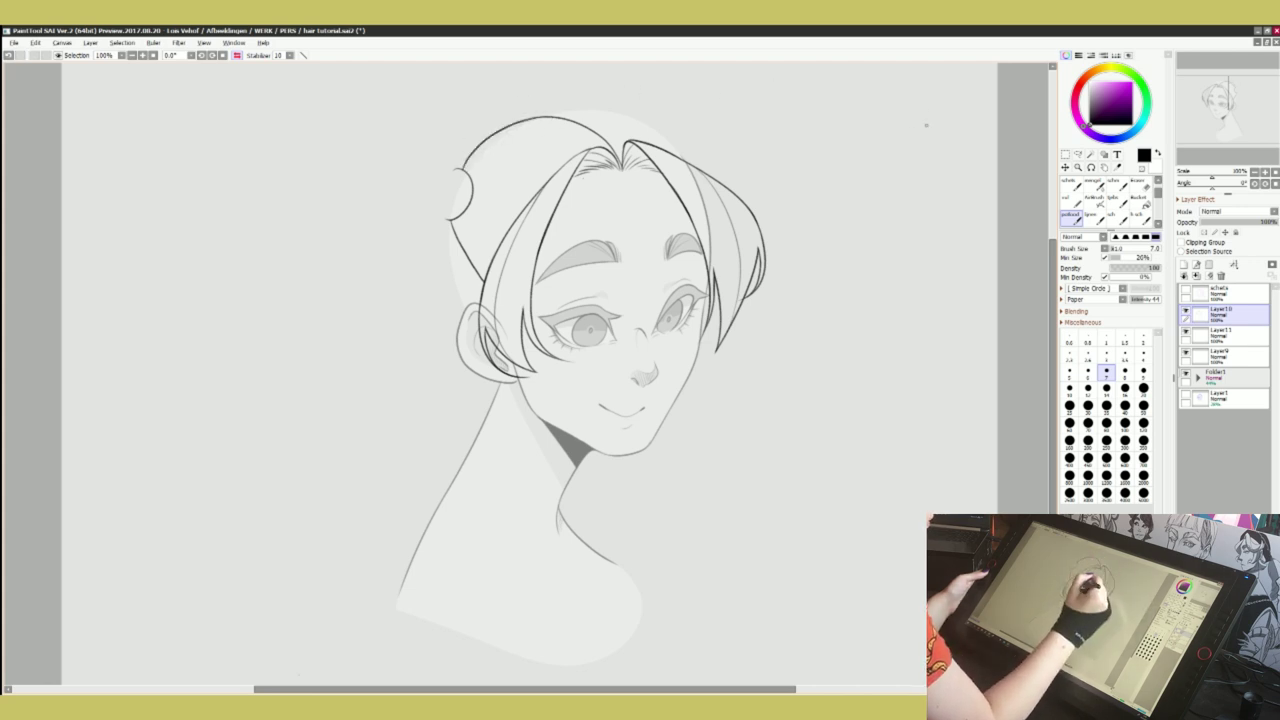
Draw an inner strand line curving from the hair tie towards the parting, just below the crown contour
{"action": "left_click_drag", "start_coordinate": [474, 180], "coordinate": [596, 140]}
{"action": "key", "text": "ctrl+z"}
{"action": "mouse_move", "coordinate": [474, 180]}
{"action": "left_mouse_down"}
{"action": "mouse_move", "coordinate": [598, 140]}
{"action": "mouse_move", "coordinate": [615, 151]}
{"action": "left_mouse_up"}
{"action": "key", "text": "ctrl+z"}
{"action": "key", "text": "ctrl+z"}
{"action": "key", "text": "ctrl+z"}
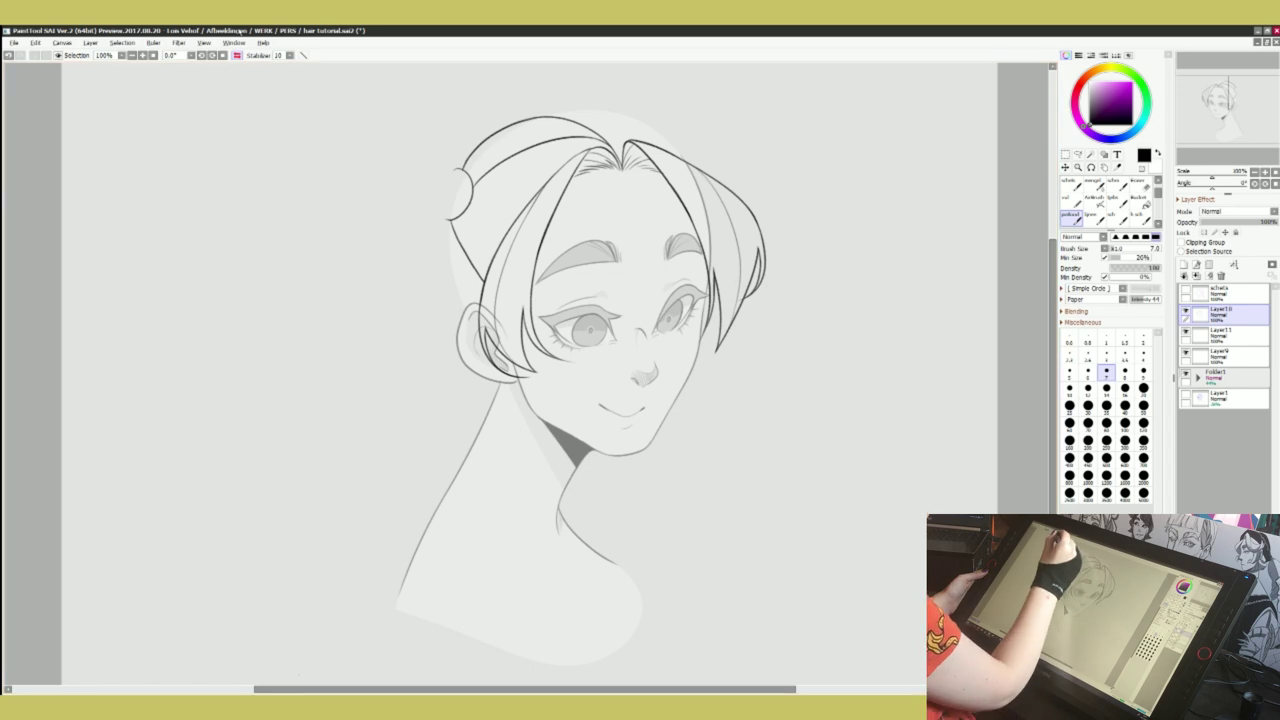
Draw a strand line on the side of the head, running from the hair tie to the front hair section
{"action": "key", "text": "h"}
{"action": "left_click_drag", "start_coordinate": [548, 150], "coordinate": [575, 173]}
{"action": "key", "text": "ctrl+z"}
{"action": "mouse_move", "coordinate": [443, 147]}
{"action": "left_mouse_down"}
{"action": "mouse_move", "coordinate": [531, 141]}
{"action": "mouse_move", "coordinate": [577, 175]}
{"action": "left_mouse_up"}
{"action": "key", "text": "ctrl+z"}
{"action": "mouse_move", "coordinate": [450, 138]}
{"action": "left_mouse_down"}
{"action": "mouse_move", "coordinate": [504, 132]}
{"action": "mouse_move", "coordinate": [571, 182]}
{"action": "mouse_move", "coordinate": [480, 131]}
{"action": "mouse_move", "coordinate": [587, 186]}
{"action": "mouse_move", "coordinate": [562, 255]}
{"action": "mouse_move", "coordinate": [550, 213]}
{"action": "left_mouse_up"}
{"action": "key", "text": "ctrl+z"}
{"action": "key", "text": "ctrl+z"}
{"action": "key", "text": "ctrl+z"}
Clean up the line ends at the hair tie and add a thin strand line from its lower edge towards the front section
{"action": "key", "text": "e"}
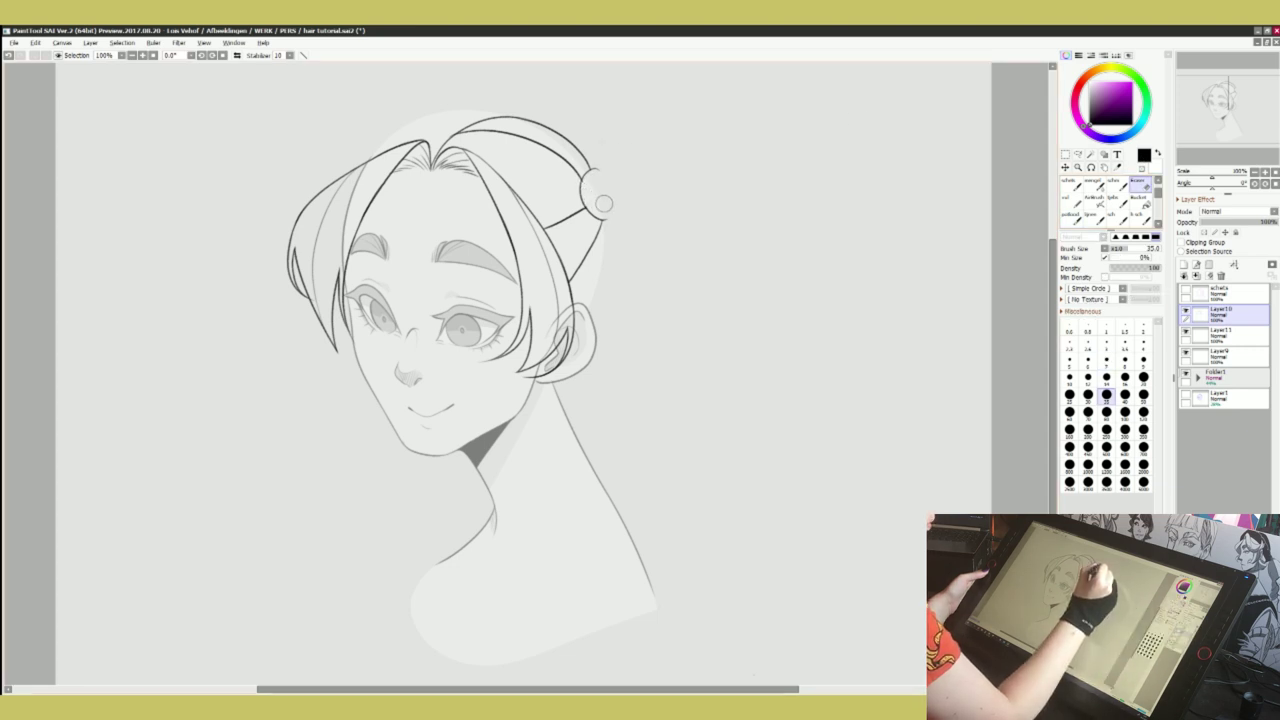
{"action": "left_click", "coordinate": [1072, 218]}
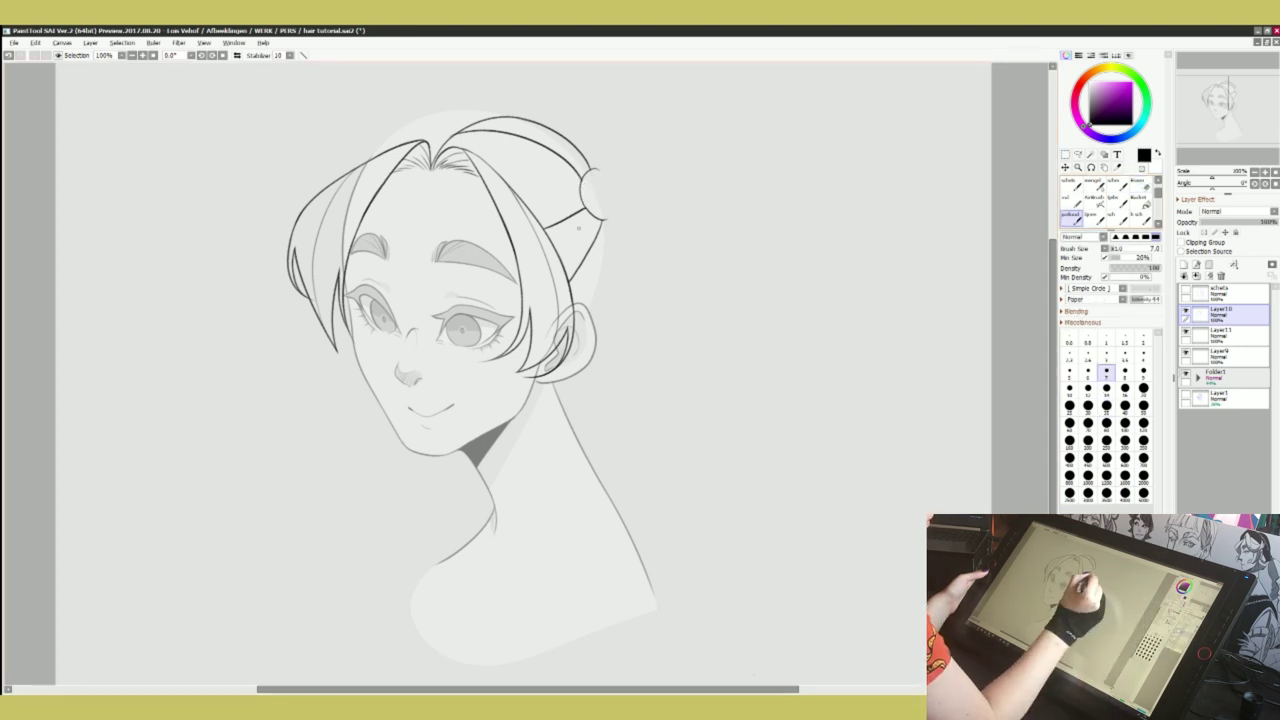
{"action": "left_click_drag", "start_coordinate": [588, 217], "coordinate": [555, 247]}
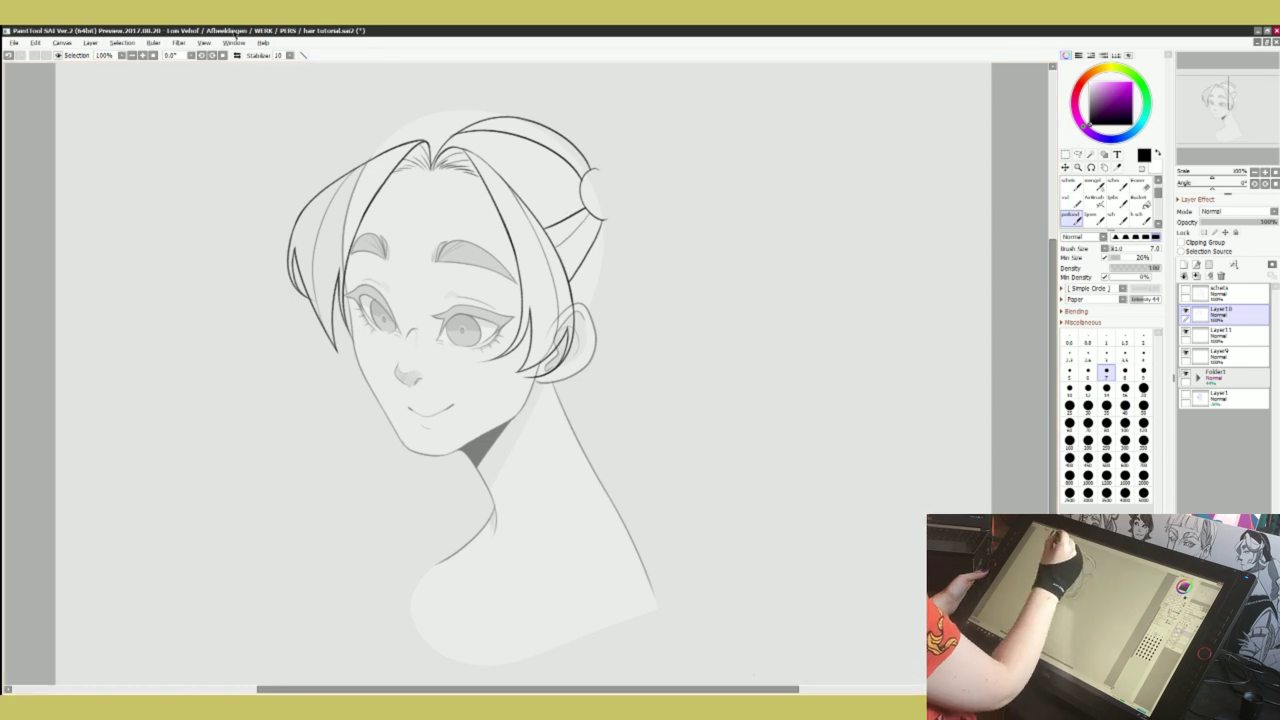
Erase the overlap beside the parting and refine the fine strand lines between the parting and the hair tie
{"action": "key", "text": "h"}
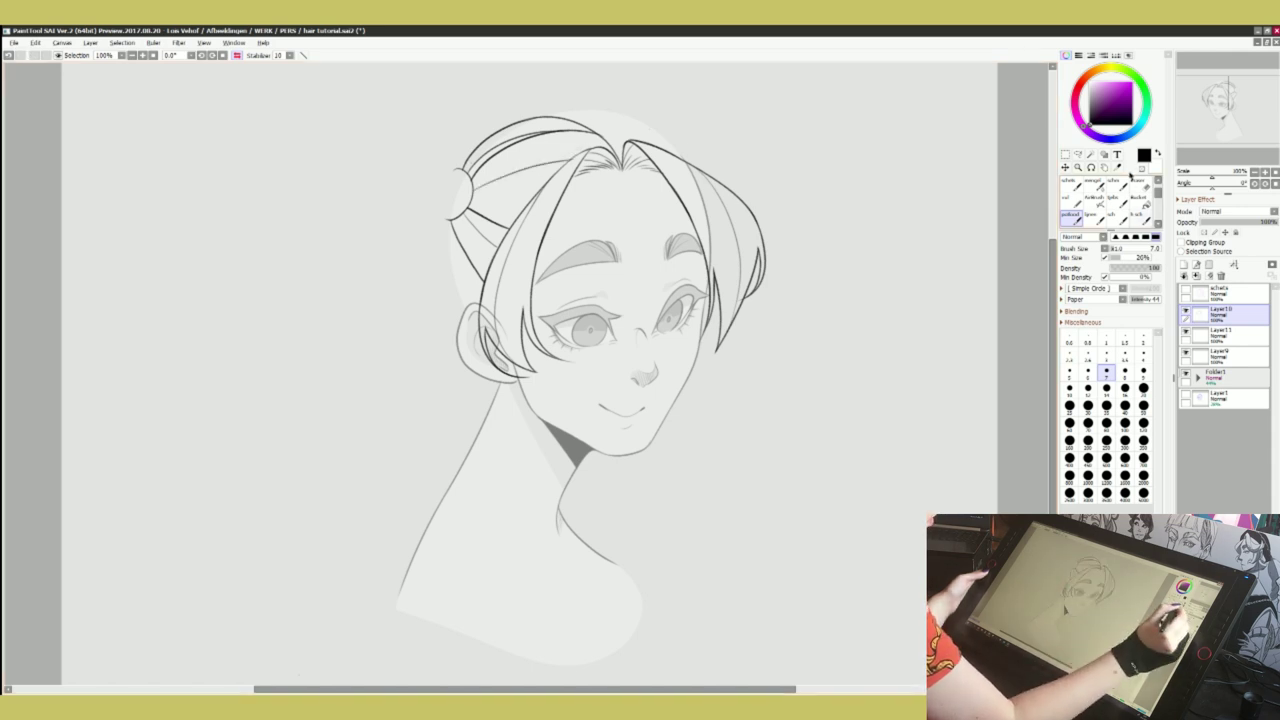
{"action": "key", "text": "e"}
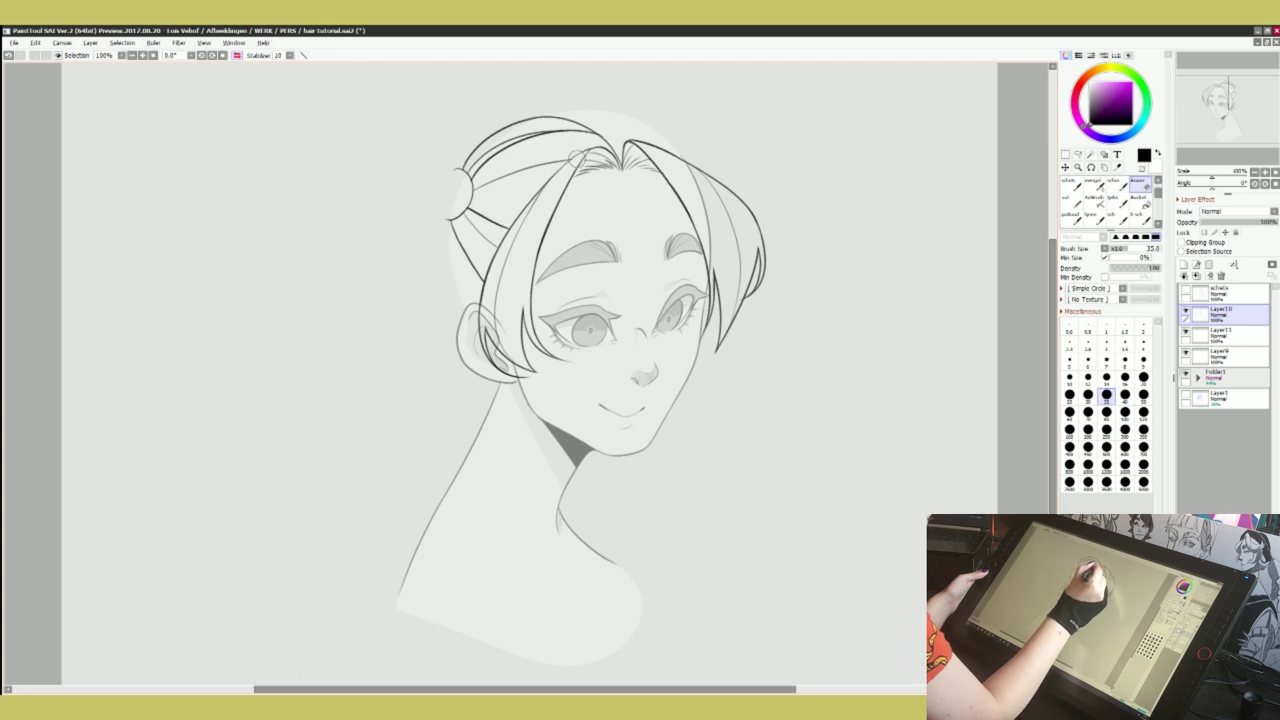
{"action": "left_click", "coordinate": [1071, 216]}
{"action": "left_click_drag", "start_coordinate": [588, 150], "coordinate": [545, 189]}
{"action": "key", "text": "ctrl+z"}
{"action": "key", "text": "ctrl+z"}
{"action": "key", "text": "ctrl+z"}
{"action": "left_click_drag", "start_coordinate": [604, 152], "coordinate": [586, 149]}
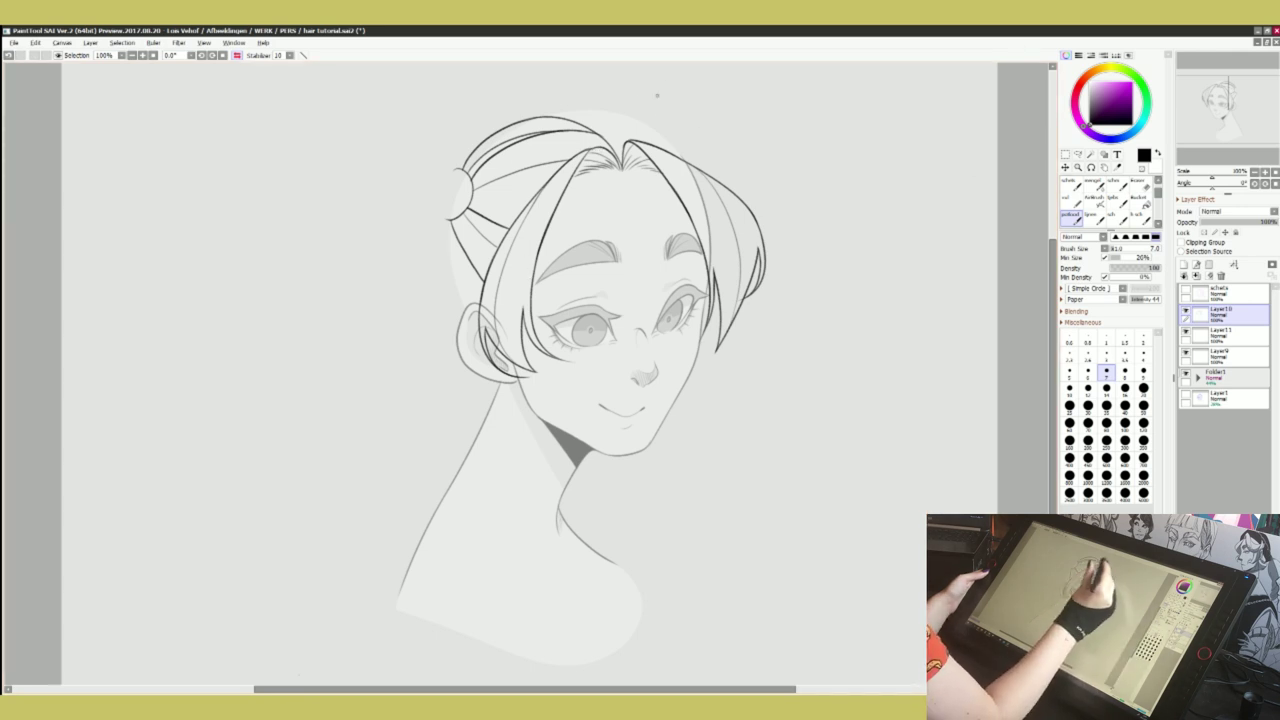
{"action": "mouse_move", "coordinate": [477, 194]}
{"action": "left_mouse_down"}
{"action": "mouse_move", "coordinate": [540, 181]}
{"action": "mouse_move", "coordinate": [478, 198]}
{"action": "left_mouse_up"}
{"action": "key", "text": "ctrl+z"}
{"action": "key", "text": "ctrl+z"}
{"action": "key", "text": "ctrl+z"}
Draw the top contour of the hair over the crown, down to the front section on the far side of the face
{"action": "key", "text": "h"}
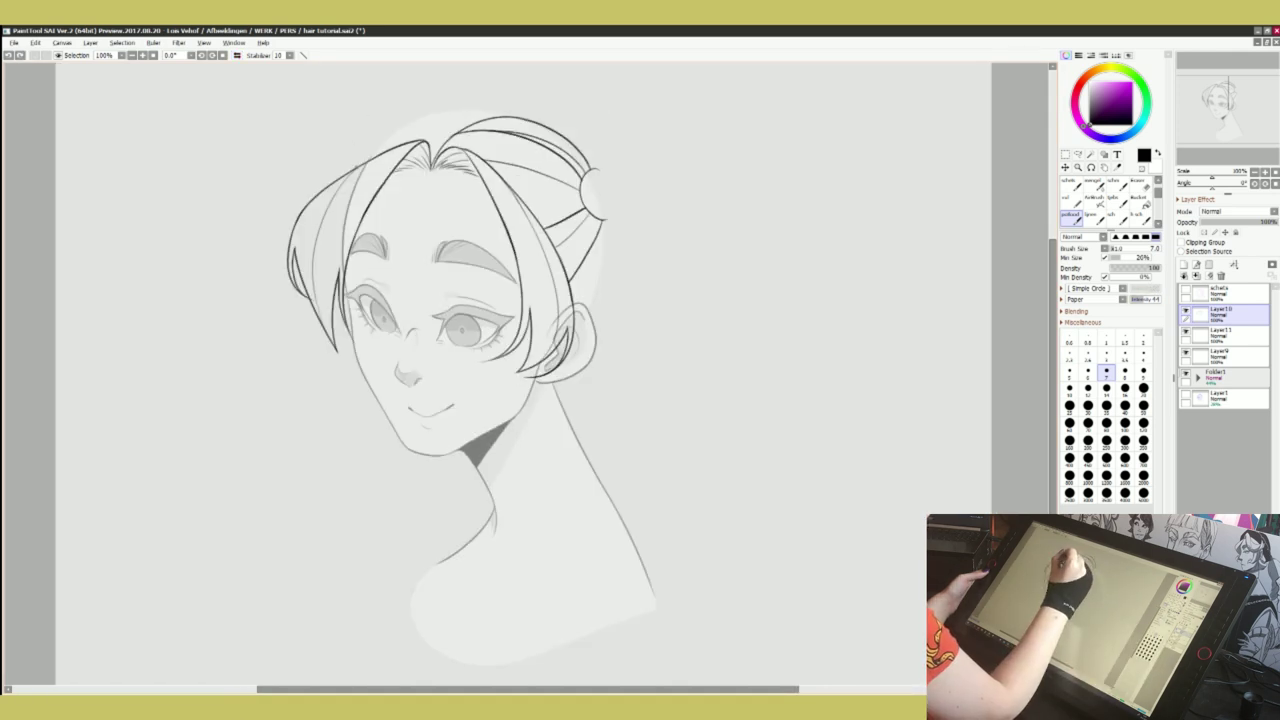
{"action": "left_click_drag", "start_coordinate": [464, 124], "coordinate": [356, 166]}
{"action": "key", "text": "ctrl+z"}
{"action": "left_click_drag", "start_coordinate": [462, 118], "coordinate": [356, 164]}
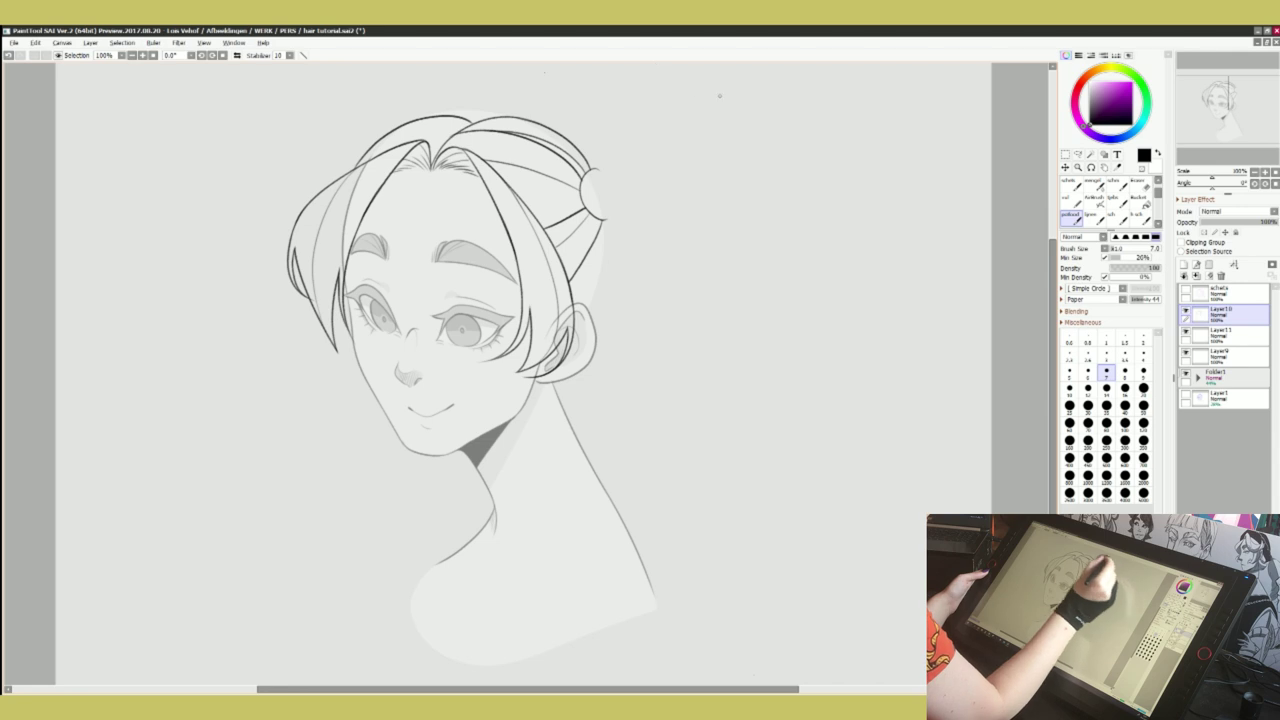
{"action": "left_click_drag", "start_coordinate": [422, 117], "coordinate": [506, 118]}
{"action": "key", "text": "ctrl+z"}
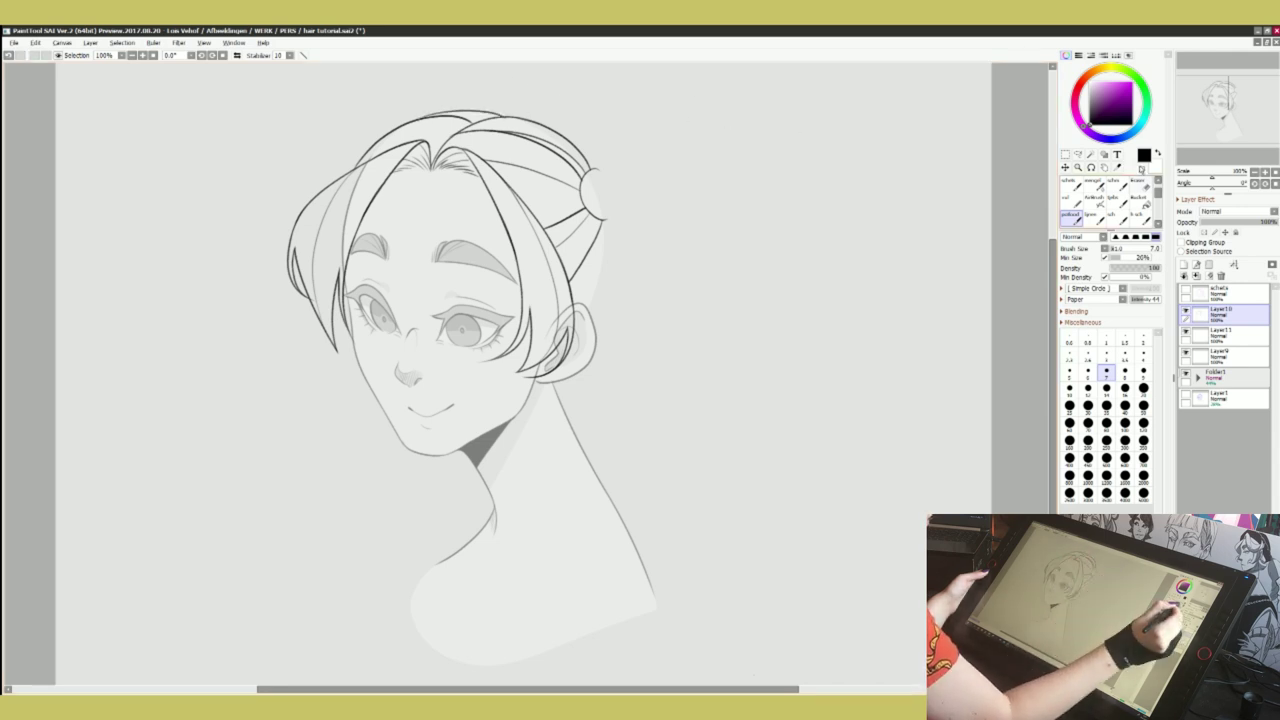
Erase the overlap where the contours meet at the crown and draw a fine strand line from the parting on the far side
{"action": "key", "text": "e"}
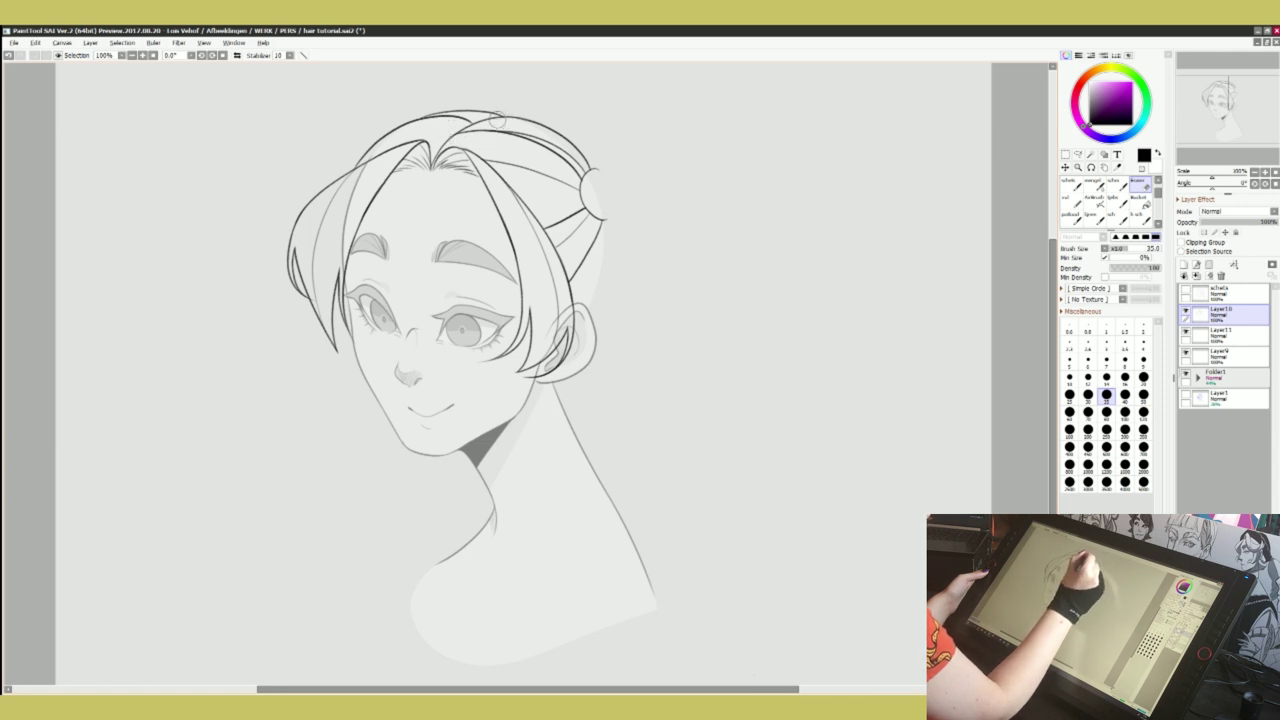
{"action": "key", "text": "n"}
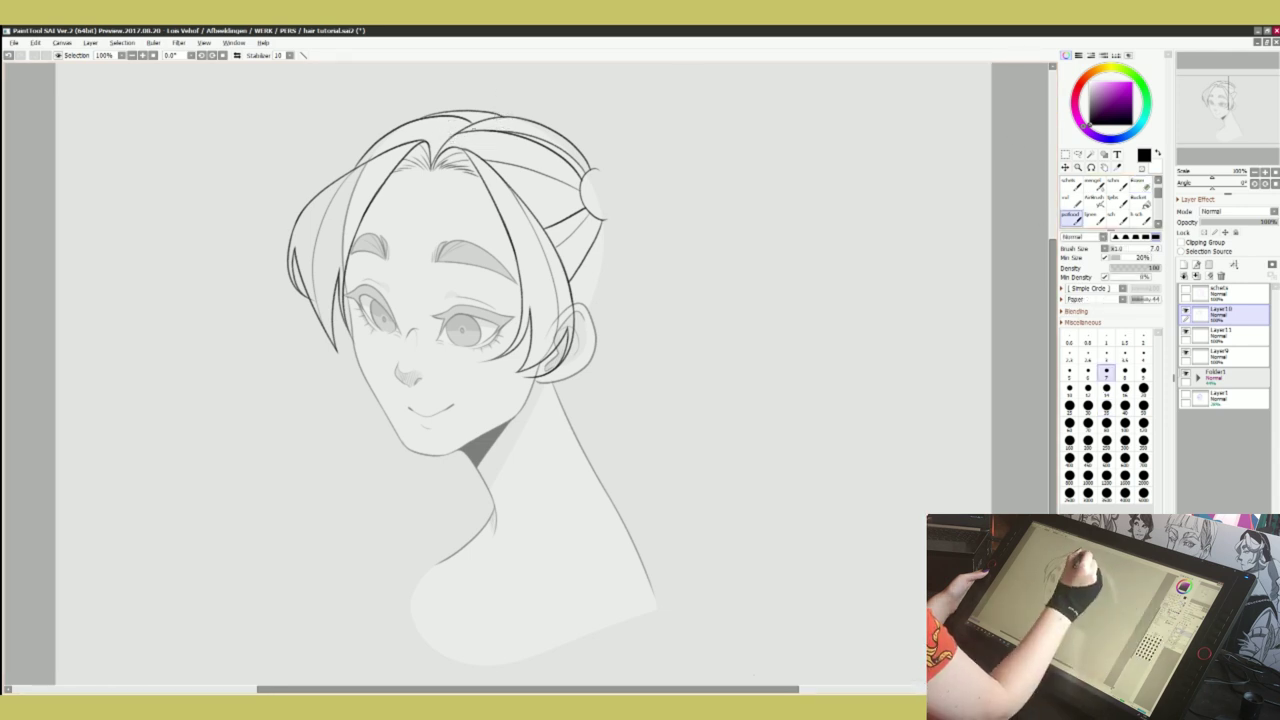
{"action": "left_click_drag", "start_coordinate": [396, 133], "coordinate": [445, 147]}
{"action": "key", "text": "ctrl+z"}
{"action": "key", "text": "ctrl+z"}
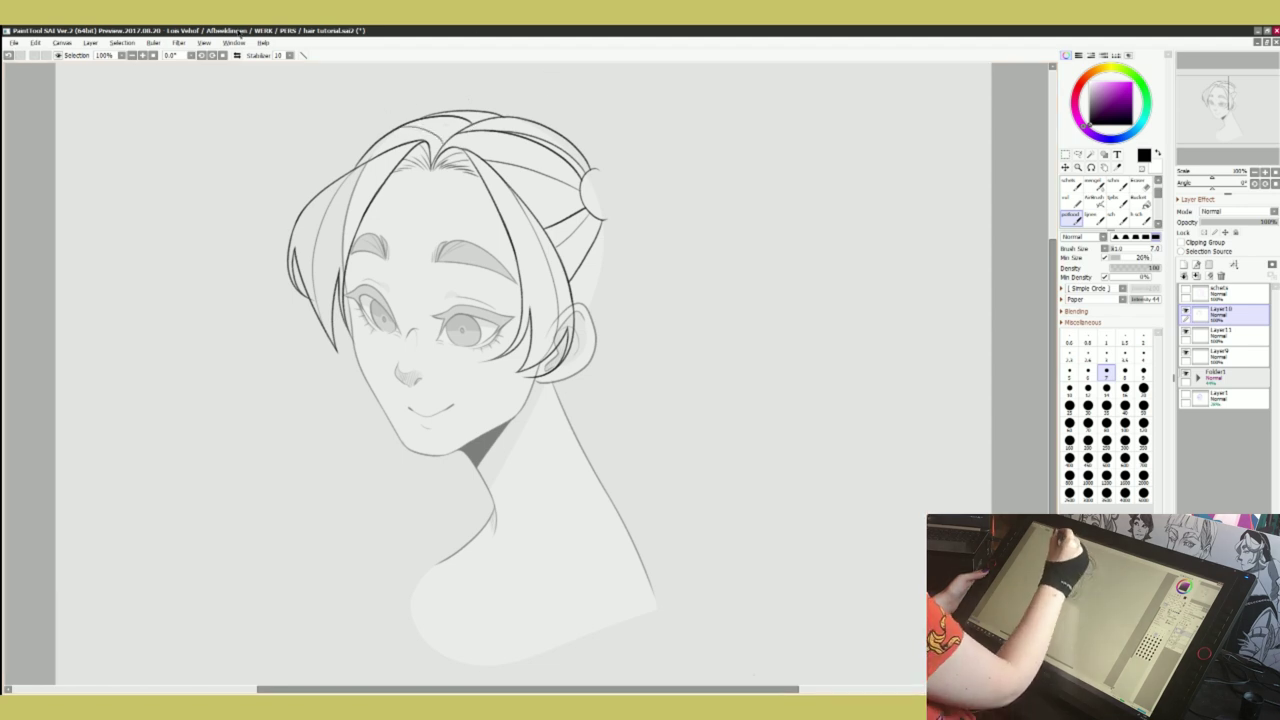
Draw a strand line arching from the parting towards the far-side hair contour
{"action": "key", "text": "h"}
{"action": "key", "text": "ctrl+z"}
{"action": "mouse_move", "coordinate": [610, 124]}
{"action": "left_mouse_down"}
{"action": "mouse_move", "coordinate": [654, 144]}
{"action": "mouse_move", "coordinate": [612, 146]}
{"action": "mouse_move", "coordinate": [668, 134]}
{"action": "mouse_move", "coordinate": [660, 148]}
{"action": "left_mouse_up"}
{"action": "key", "text": "ctrl+z"}
{"action": "key", "text": "ctrl+z"}
{"action": "key", "text": "ctrl+z"}
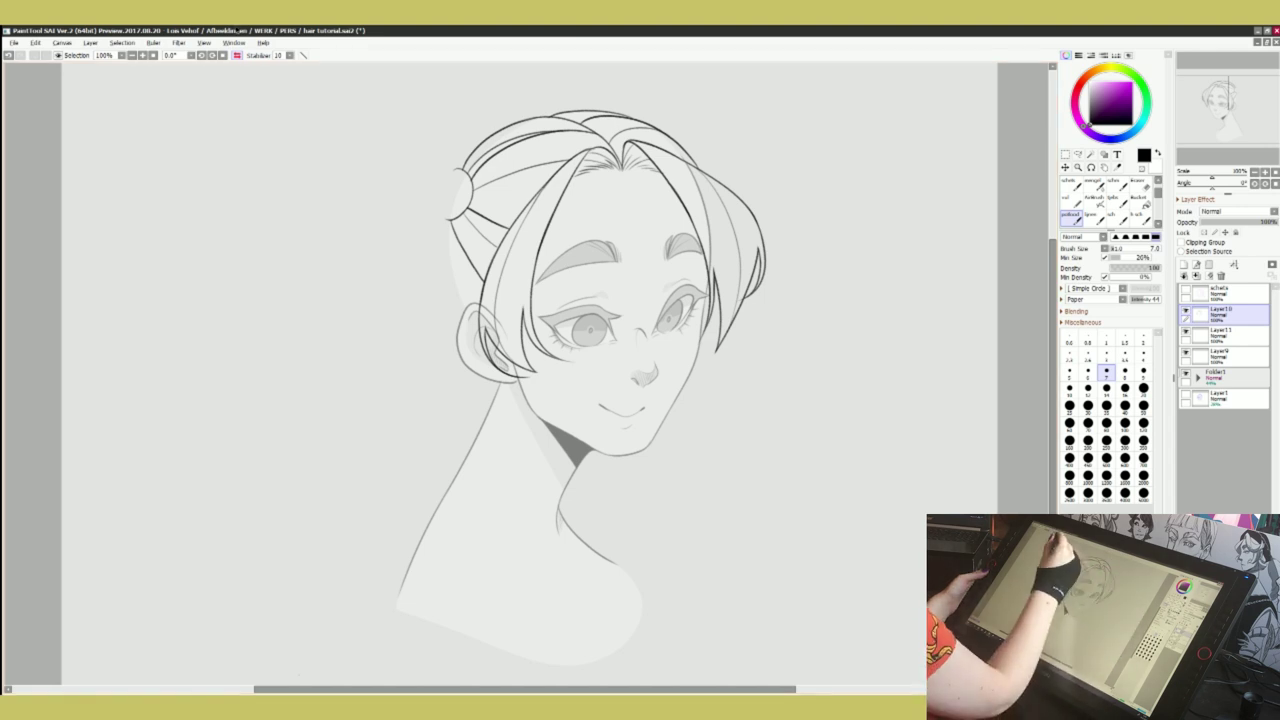
Start a hanging braid behind the head by drawing a row of scalloped lobes down its outer edge
{"action": "left_click", "coordinate": [237, 55]}
{"action": "left_click", "coordinate": [237, 55]}
{"action": "left_click_drag", "start_coordinate": [424, 160], "coordinate": [422, 248]}
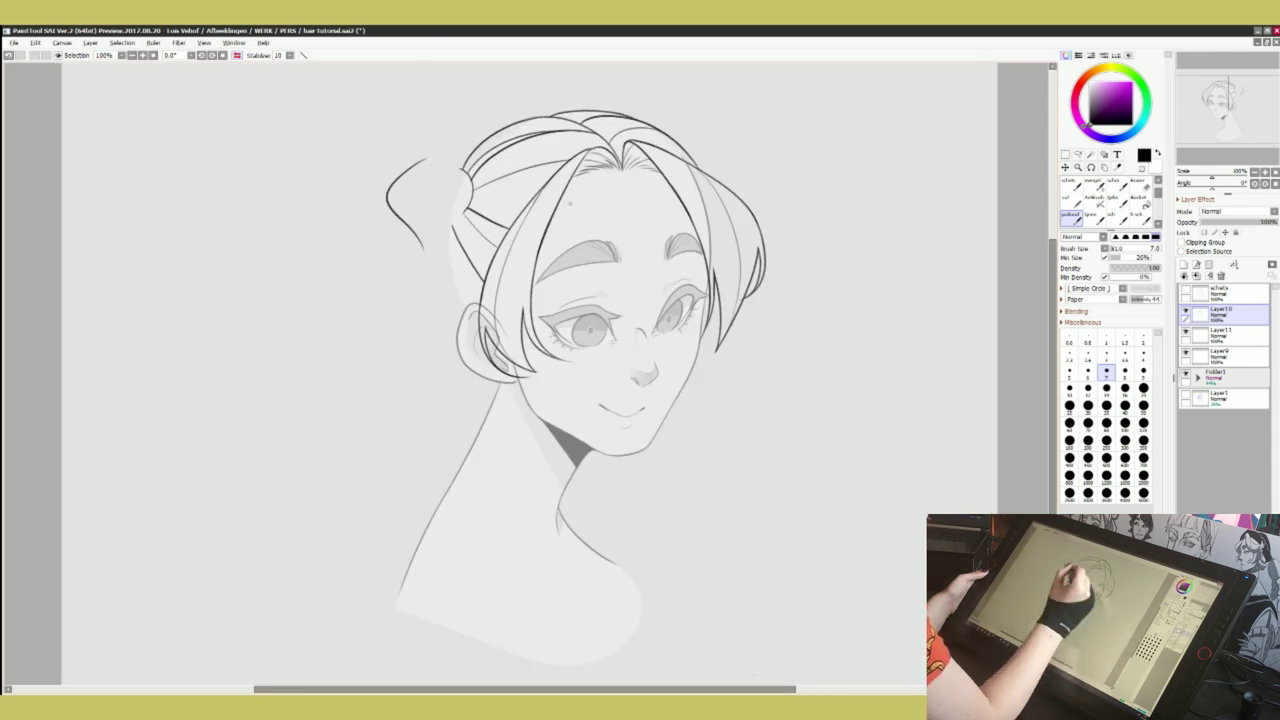
{"action": "mouse_move", "coordinate": [394, 212]}
{"action": "left_mouse_down"}
{"action": "mouse_move", "coordinate": [396, 287]}
{"action": "mouse_move", "coordinate": [413, 274]}
{"action": "mouse_move", "coordinate": [422, 310]}
{"action": "left_mouse_up"}
{"action": "key", "text": "ctrl+z"}
{"action": "key", "text": "ctrl+z"}
{"action": "mouse_move", "coordinate": [396, 214]}
{"action": "left_mouse_down"}
{"action": "mouse_move", "coordinate": [387, 268]}
{"action": "mouse_move", "coordinate": [423, 305]}
{"action": "mouse_move", "coordinate": [384, 328]}
{"action": "mouse_move", "coordinate": [418, 371]}
{"action": "mouse_move", "coordinate": [372, 371]}
{"action": "mouse_move", "coordinate": [412, 430]}
{"action": "left_mouse_up"}
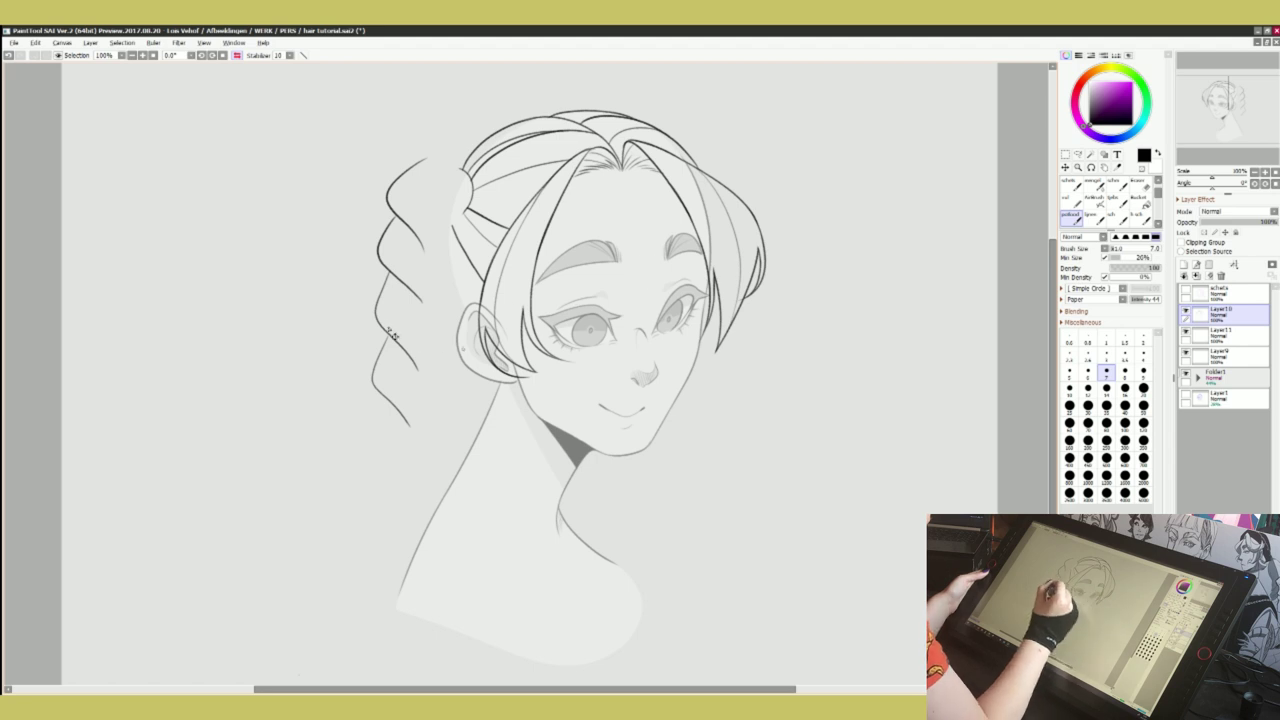
Redraw the lower outer lobes of the braid so they get smaller towards its end at shoulder height
{"action": "key", "text": "ctrl+z"}
{"action": "mouse_move", "coordinate": [386, 334]}
{"action": "left_mouse_down"}
{"action": "mouse_move", "coordinate": [406, 400]}
{"action": "mouse_move", "coordinate": [379, 400]}
{"action": "mouse_move", "coordinate": [410, 425]}
{"action": "left_mouse_up"}
{"action": "key", "text": "ctrl+z"}
{"action": "mouse_move", "coordinate": [387, 381]}
{"action": "left_mouse_down"}
{"action": "mouse_move", "coordinate": [380, 408]}
{"action": "mouse_move", "coordinate": [408, 432]}
{"action": "mouse_move", "coordinate": [383, 440]}
{"action": "mouse_move", "coordinate": [410, 454]}
{"action": "left_mouse_up"}
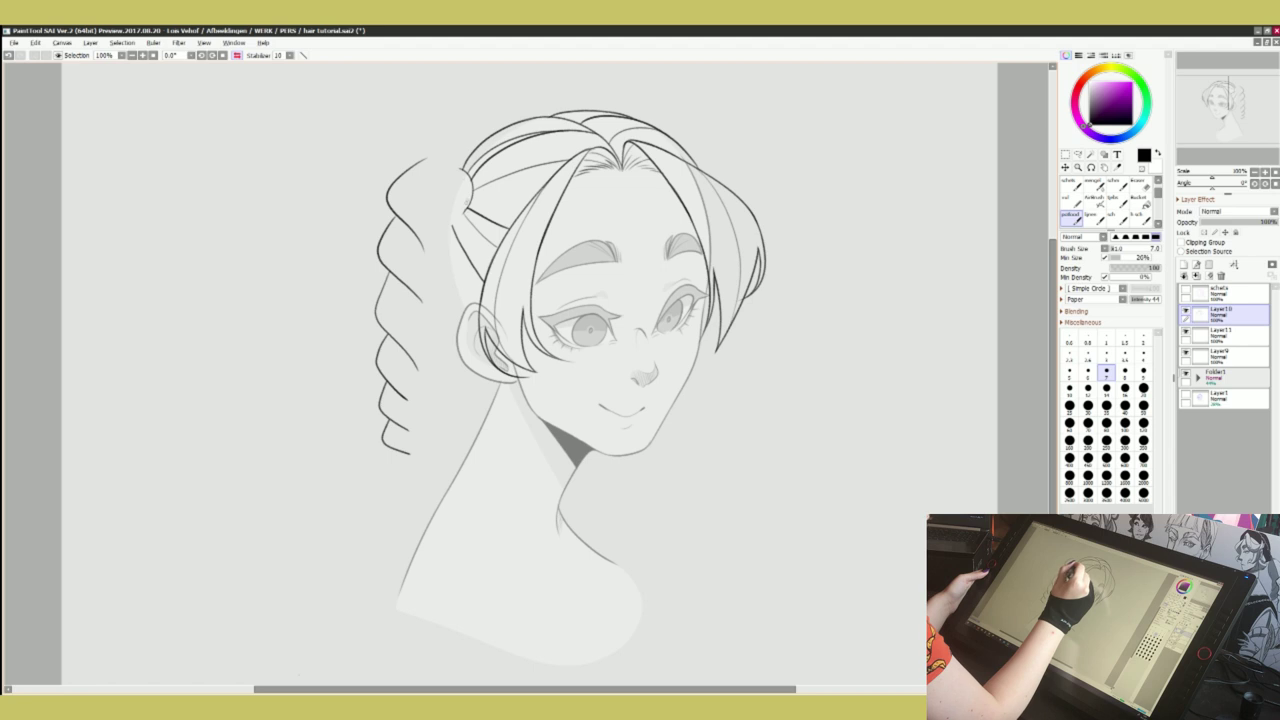
Draw the first inner braid strand, curving from beside the hair tie down to the braid's centre
{"action": "left_click_drag", "start_coordinate": [463, 215], "coordinate": [426, 256]}
{"action": "key", "text": "ctrl+z"}
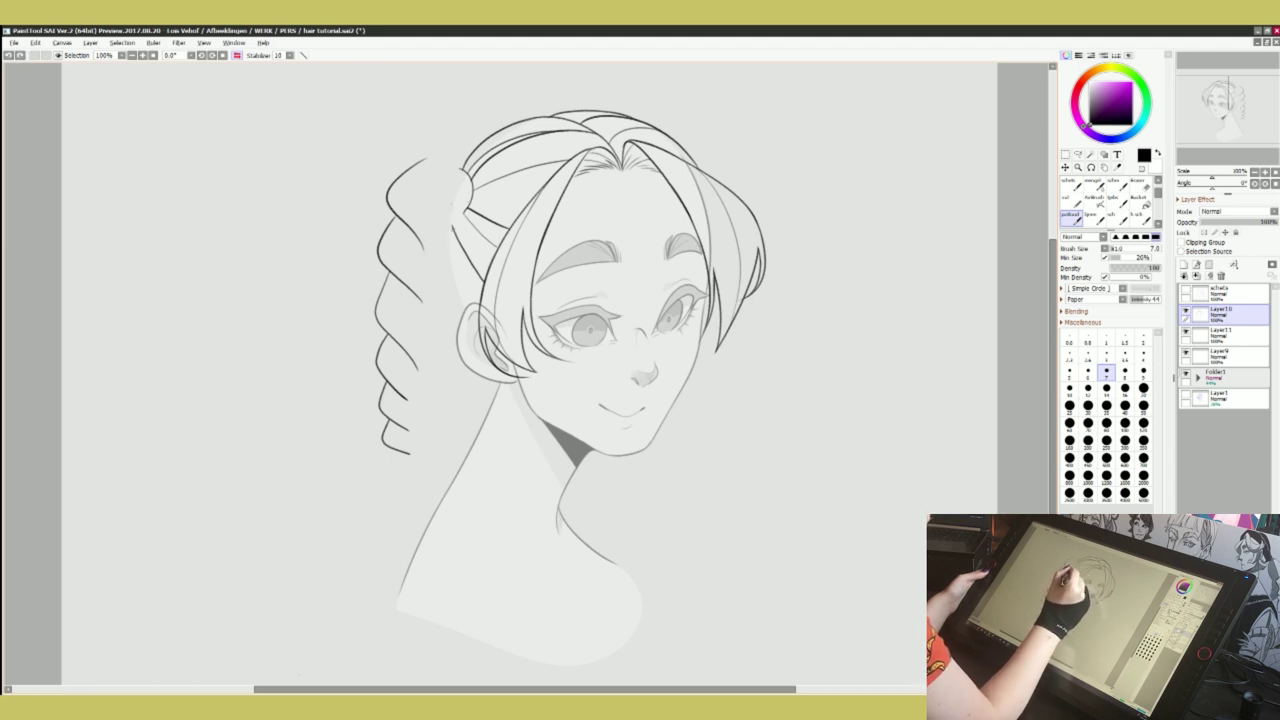
{"action": "left_click_drag", "start_coordinate": [449, 233], "coordinate": [430, 285]}
{"action": "key", "text": "ctrl+z"}
{"action": "mouse_move", "coordinate": [444, 234]}
{"action": "left_mouse_down"}
{"action": "mouse_move", "coordinate": [421, 296]}
{"action": "mouse_move", "coordinate": [427, 245]}
{"action": "mouse_move", "coordinate": [422, 299]}
{"action": "left_mouse_up"}
{"action": "key", "text": "ctrl+z"}
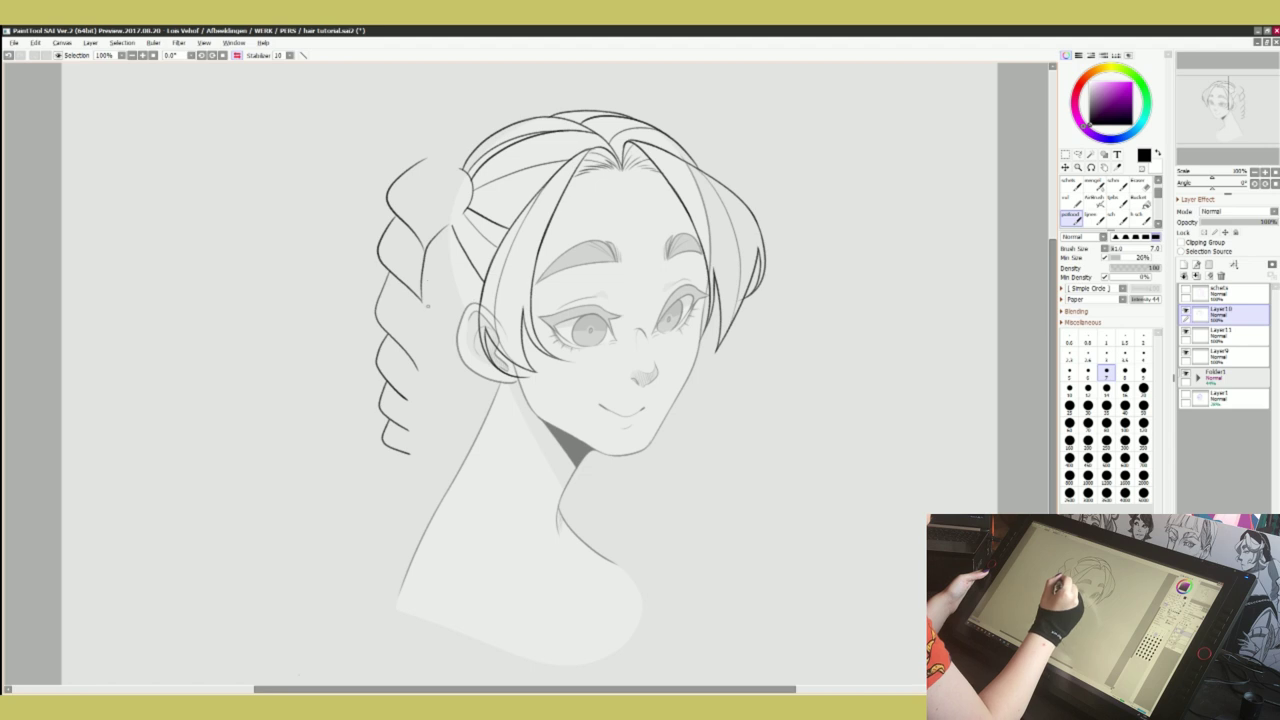
{"action": "left_click_drag", "start_coordinate": [430, 305], "coordinate": [418, 367]}
{"action": "key", "text": "ctrl+z"}
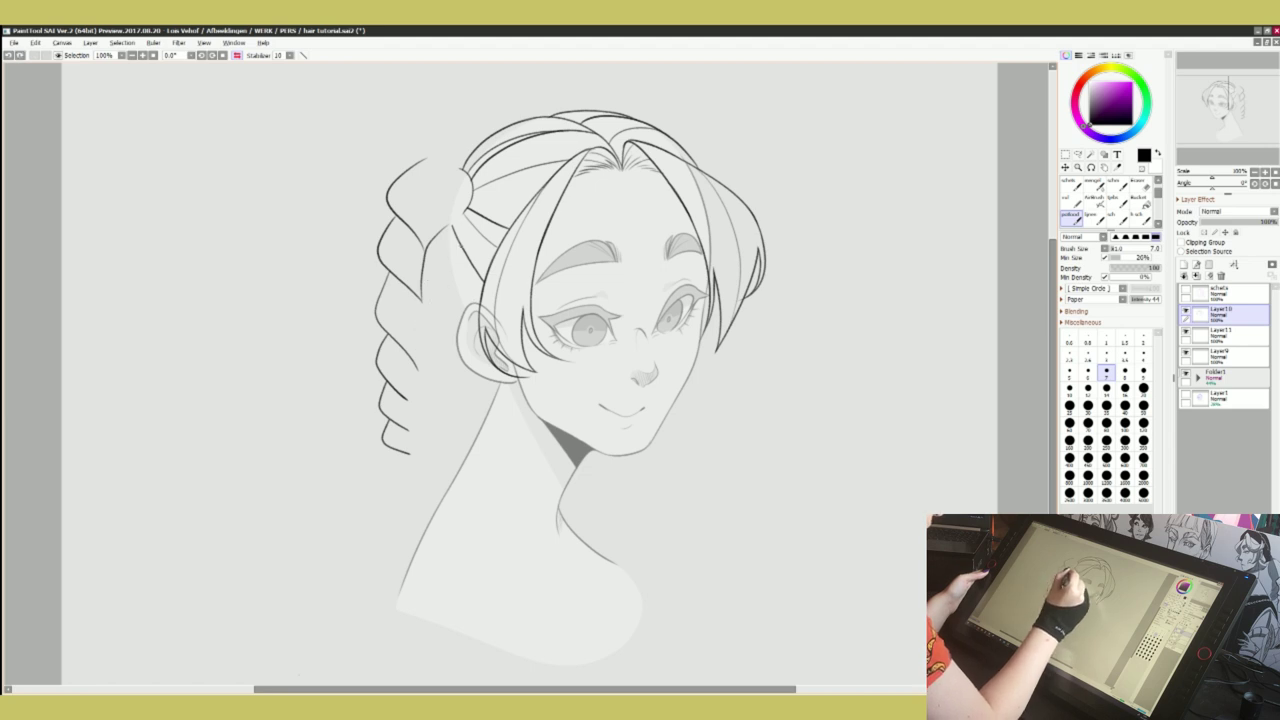
Draw the middle lobes on the braid's face side, each curving in to meet the outer lobes at the centre
{"action": "left_click_drag", "start_coordinate": [462, 250], "coordinate": [420, 348]}
{"action": "key", "text": "ctrl+z"}
{"action": "left_click_drag", "start_coordinate": [462, 246], "coordinate": [422, 302]}
{"action": "key", "text": "ctrl+z"}
{"action": "mouse_move", "coordinate": [462, 252]}
{"action": "left_mouse_down"}
{"action": "mouse_move", "coordinate": [421, 302]}
{"action": "mouse_move", "coordinate": [419, 368]}
{"action": "left_mouse_up"}
{"action": "mouse_move", "coordinate": [451, 278]}
{"action": "left_mouse_down"}
{"action": "mouse_move", "coordinate": [461, 334]}
{"action": "mouse_move", "coordinate": [423, 364]}
{"action": "mouse_move", "coordinate": [424, 408]}
{"action": "left_mouse_up"}
{"action": "key", "text": "ctrl+z"}
{"action": "key", "text": "ctrl+z"}
{"action": "key", "text": "ctrl+z"}
{"action": "key", "text": "ctrl+z"}
Draw the smaller lower lobes on the braid's face side, down to the braid's end
{"action": "left_click_drag", "start_coordinate": [466, 332], "coordinate": [429, 431]}
{"action": "key", "text": "ctrl+z"}
{"action": "left_click_drag", "start_coordinate": [456, 379], "coordinate": [425, 435]}
{"action": "key", "text": "ctrl+z"}
{"action": "mouse_move", "coordinate": [464, 376]}
{"action": "left_mouse_down"}
{"action": "mouse_move", "coordinate": [424, 436]}
{"action": "mouse_move", "coordinate": [452, 430]}
{"action": "mouse_move", "coordinate": [426, 456]}
{"action": "left_mouse_up"}
{"action": "key", "text": "ctrl+z"}
{"action": "mouse_move", "coordinate": [456, 410]}
{"action": "left_mouse_down"}
{"action": "mouse_move", "coordinate": [448, 438]}
{"action": "mouse_move", "coordinate": [420, 455]}
{"action": "left_mouse_up"}
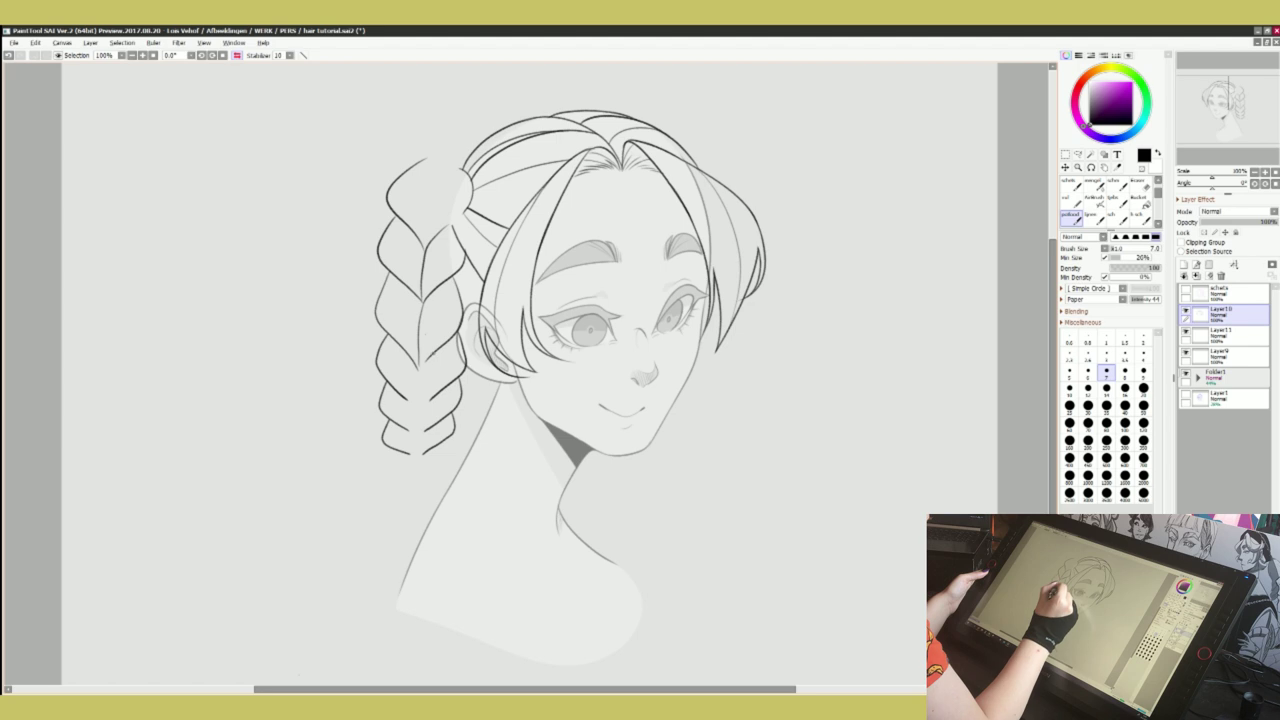
Connect the lobes along the centre of the lower braid with short joining lines
{"action": "left_click_drag", "start_coordinate": [420, 358], "coordinate": [416, 454]}
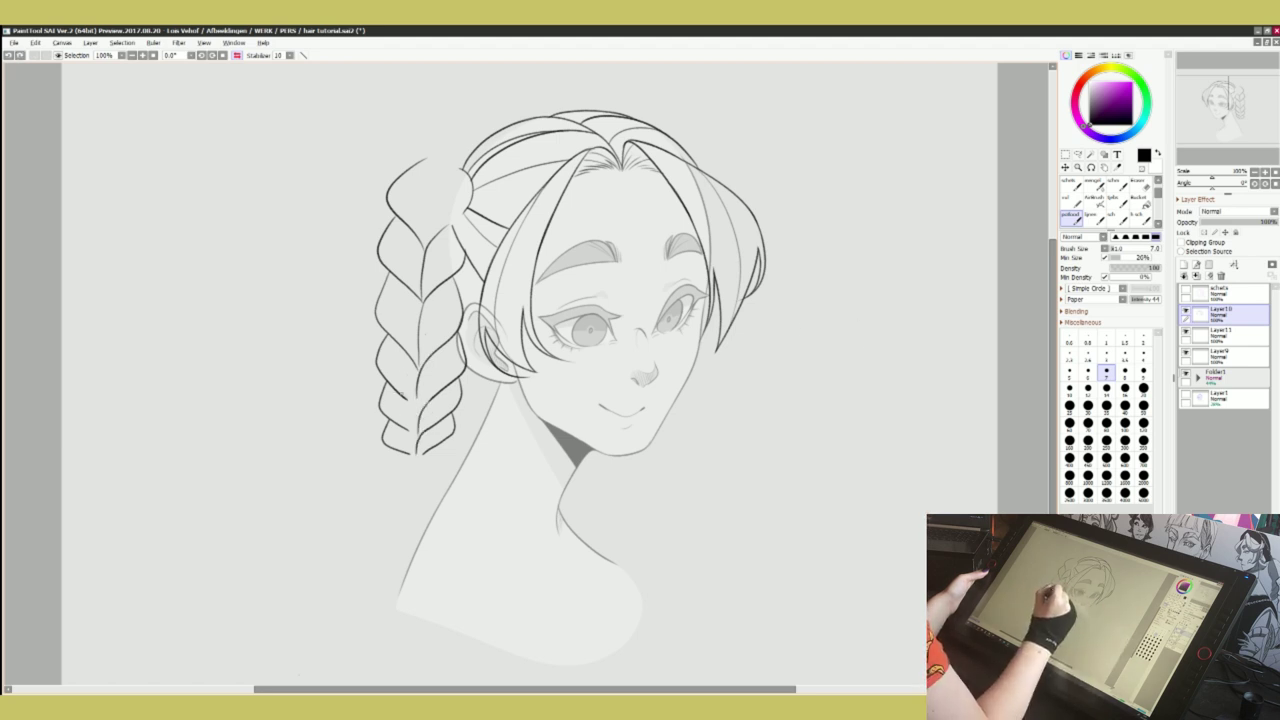
{"action": "left_click_drag", "start_coordinate": [420, 384], "coordinate": [415, 437]}
{"action": "key", "text": "ctrl+z"}
{"action": "key", "text": "ctrl+z"}
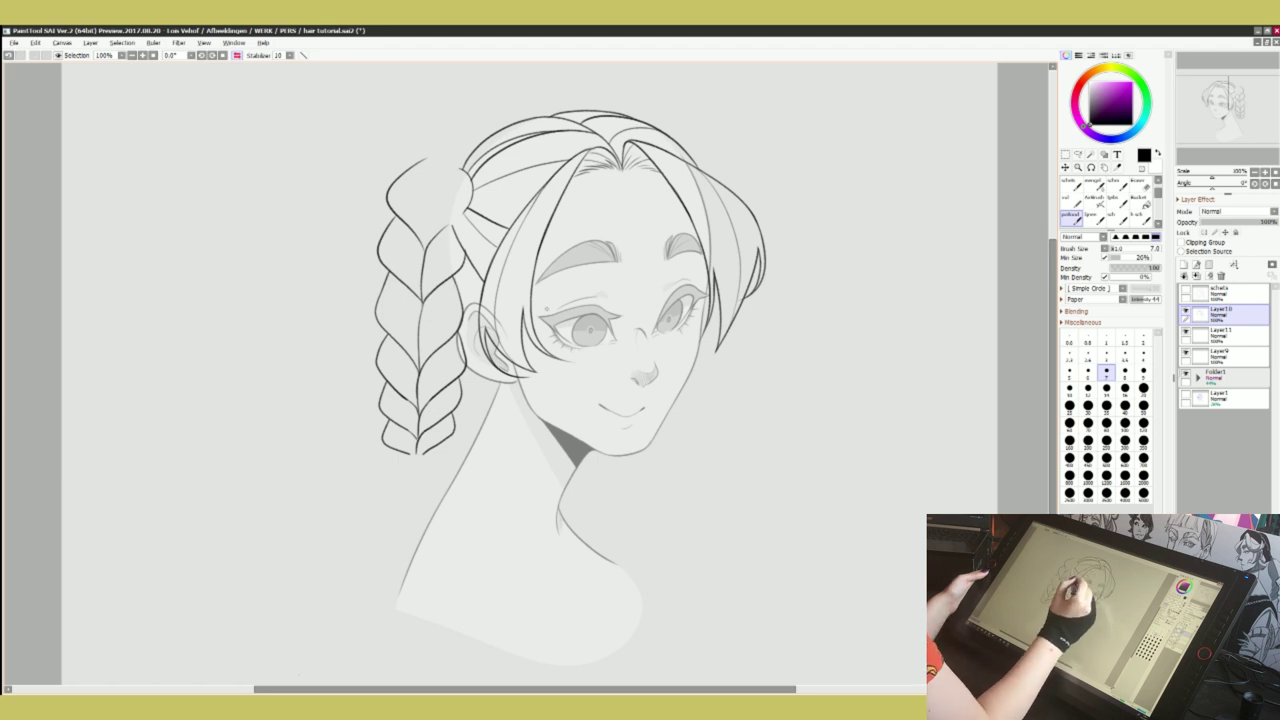
Add thin strand lines inside the braid's middle lobes on both sides, following their curve down to the centre
{"action": "left_click_drag", "start_coordinate": [452, 274], "coordinate": [424, 366]}
{"action": "key", "text": "ctrl+z"}
{"action": "left_click_drag", "start_coordinate": [453, 274], "coordinate": [424, 364]}
{"action": "left_click_drag", "start_coordinate": [386, 281], "coordinate": [403, 347]}
{"action": "key", "text": "ctrl+z"}
{"action": "mouse_move", "coordinate": [387, 280]}
{"action": "left_mouse_down"}
{"action": "mouse_move", "coordinate": [400, 346]}
{"action": "mouse_move", "coordinate": [438, 390]}
{"action": "left_mouse_up"}
{"action": "left_click_drag", "start_coordinate": [386, 337], "coordinate": [396, 388]}
{"action": "key", "text": "ctrl+z"}
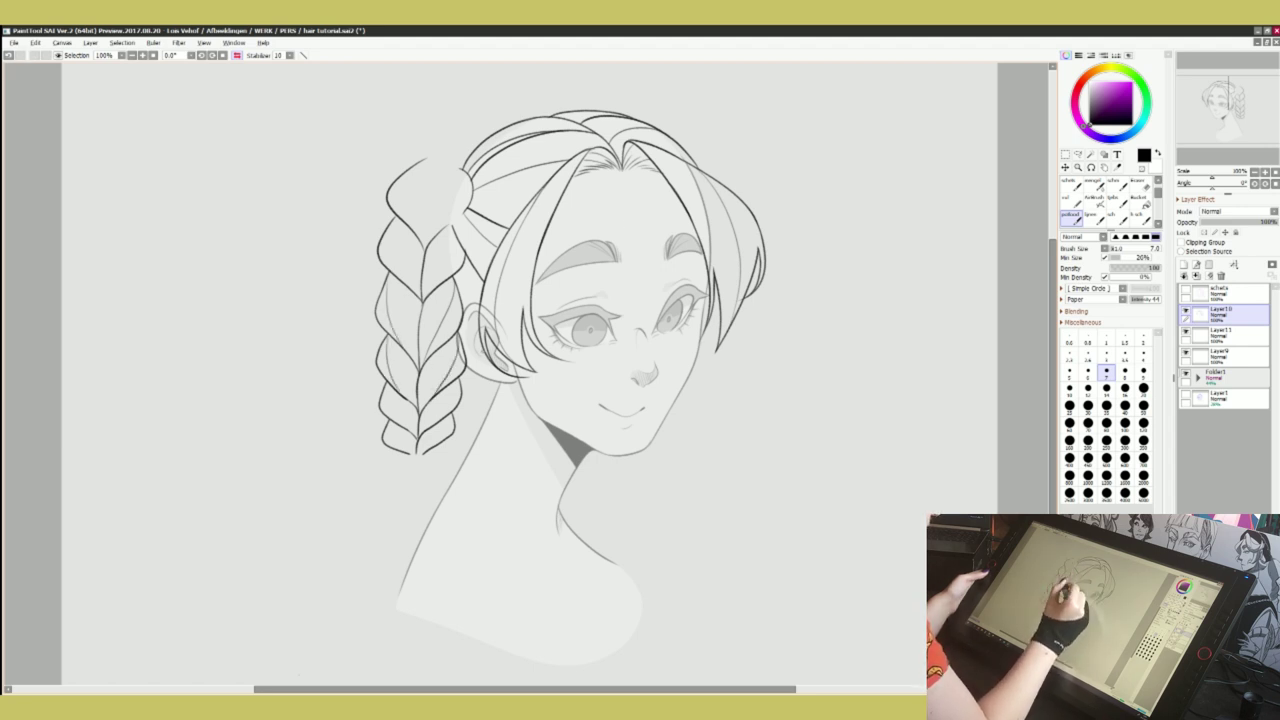
Add thin strand lines inside the braid's lowest lobes, curving down toward the centre line
{"action": "left_click_drag", "start_coordinate": [449, 386], "coordinate": [421, 432]}
{"action": "key", "text": "ctrl+z"}
{"action": "left_click_drag", "start_coordinate": [388, 391], "coordinate": [413, 434]}
{"action": "key", "text": "ctrl+z"}
{"action": "key", "text": "ctrl+z"}
{"action": "key", "text": "ctrl+z"}
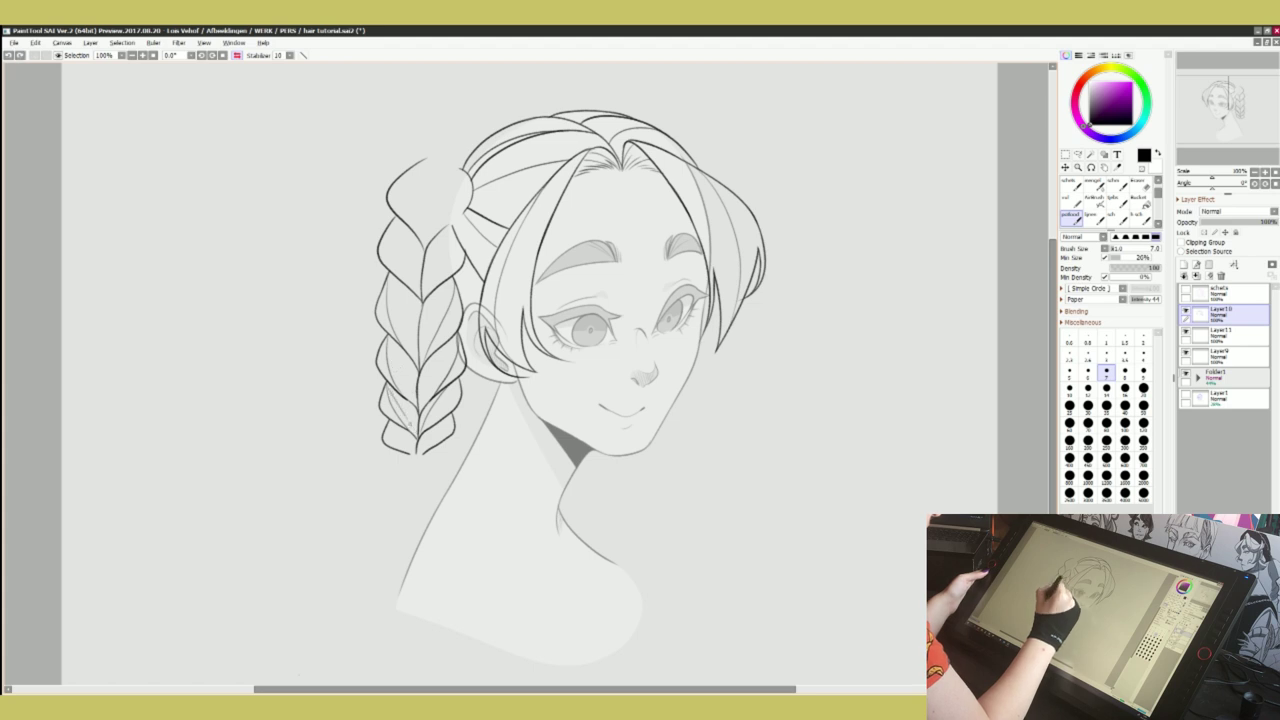
{"action": "key", "text": "ctrl+z"}
{"action": "left_click_drag", "start_coordinate": [388, 390], "coordinate": [414, 435]}
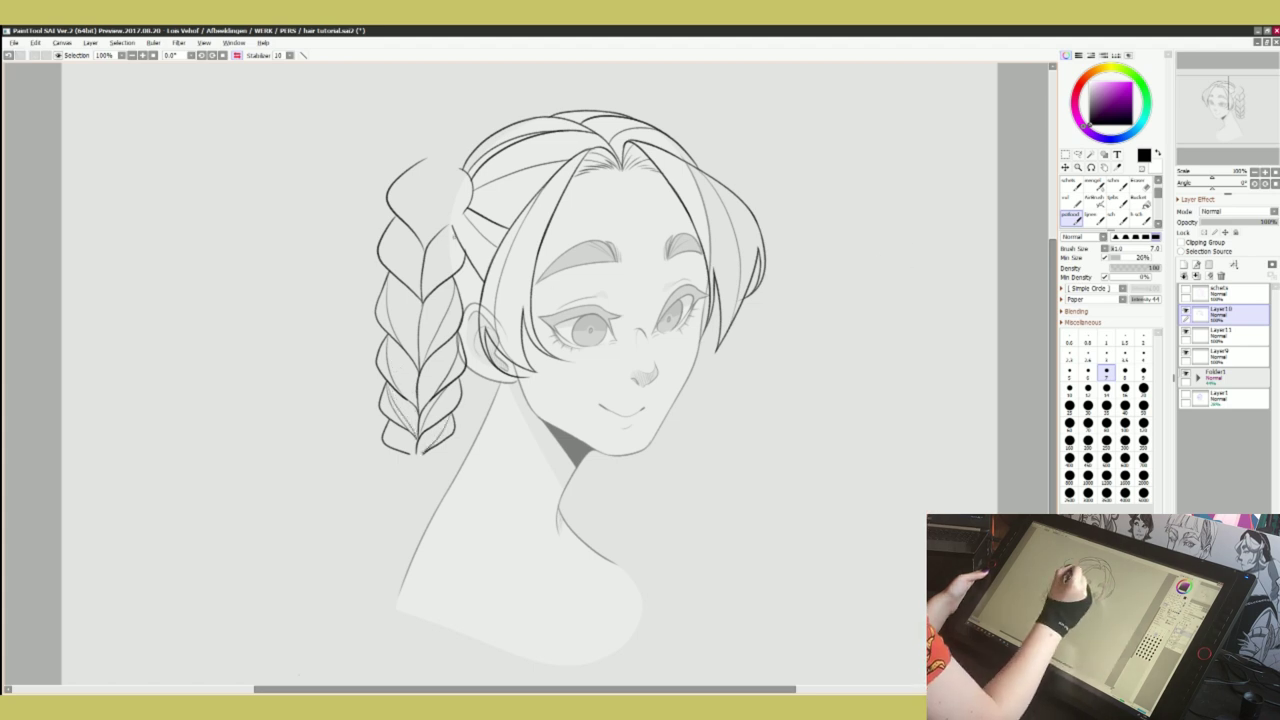
{"action": "key", "text": "ctrl+z"}
Draw the upper face-side lobe's outer edge beside the head and a strand line inside the upper outer lobe
{"action": "left_click_drag", "start_coordinate": [465, 211], "coordinate": [463, 261]}
{"action": "key", "text": "ctrl+z"}
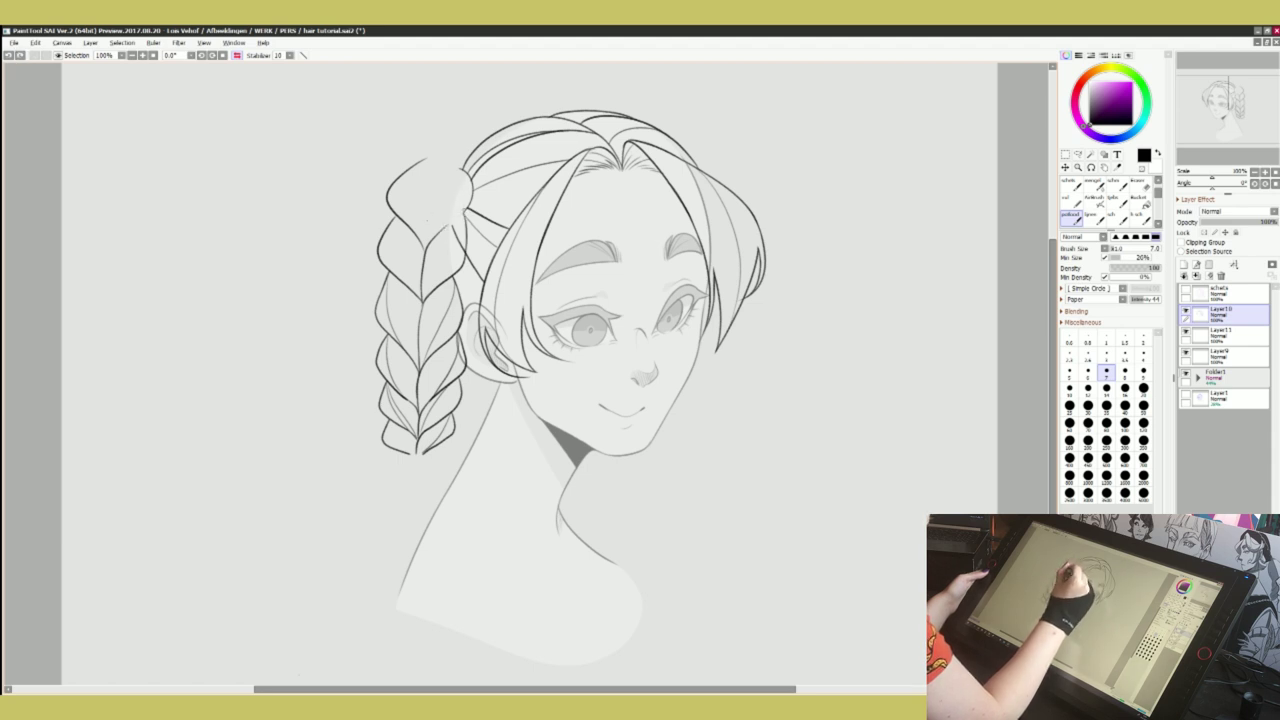
{"action": "key", "text": "ctrl+z"}
{"action": "mouse_move", "coordinate": [462, 214]}
{"action": "left_mouse_down"}
{"action": "mouse_move", "coordinate": [436, 238]}
{"action": "mouse_move", "coordinate": [429, 289]}
{"action": "mouse_move", "coordinate": [451, 252]}
{"action": "mouse_move", "coordinate": [425, 295]}
{"action": "left_mouse_up"}
{"action": "key", "text": "ctrl+z"}
{"action": "key", "text": "ctrl+z"}
{"action": "key", "text": "ctrl+z"}
{"action": "left_click_drag", "start_coordinate": [464, 218], "coordinate": [424, 298]}
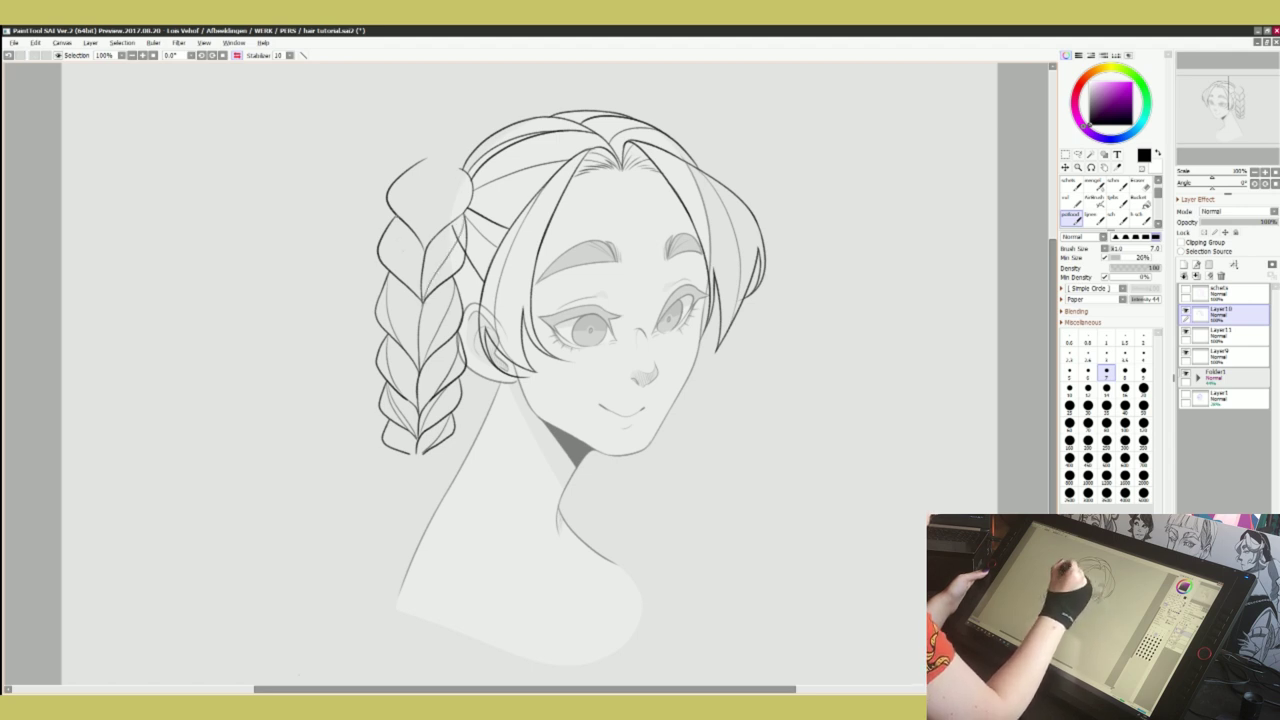
{"action": "left_click_drag", "start_coordinate": [407, 218], "coordinate": [419, 293]}
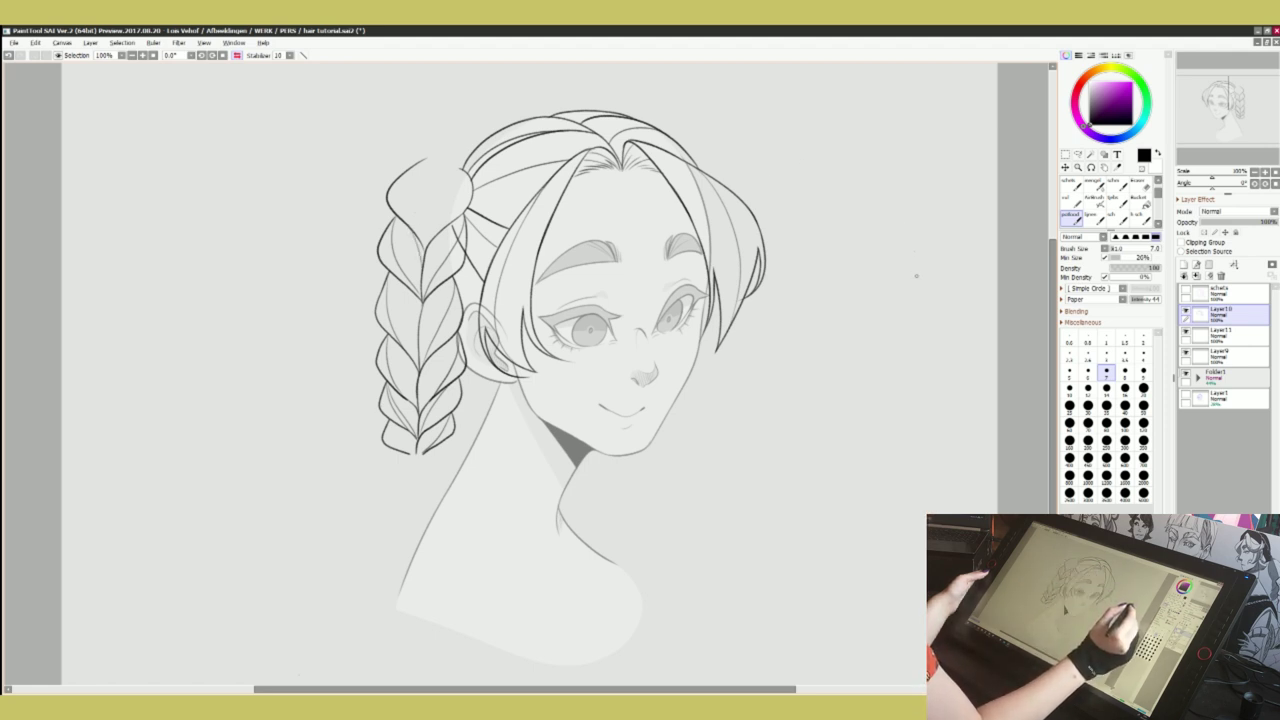
Close the top of the braid's outline against the head and curve the first face-side strand down to the braid's centre
{"action": "mouse_move", "coordinate": [414, 163]}
{"action": "left_mouse_down"}
{"action": "mouse_move", "coordinate": [465, 169]}
{"action": "mouse_move", "coordinate": [427, 210]}
{"action": "left_mouse_up"}
{"action": "key", "text": "ctrl+z"}
{"action": "key", "text": "ctrl+z"}
{"action": "key", "text": "ctrl+z"}
{"action": "key", "text": "ctrl+z"}
{"action": "key", "text": "ctrl+z"}
{"action": "left_click_drag", "start_coordinate": [458, 167], "coordinate": [427, 243]}
{"action": "key", "text": "ctrl+z"}
{"action": "left_click_drag", "start_coordinate": [458, 166], "coordinate": [428, 248]}
{"action": "key", "text": "ctrl+z"}
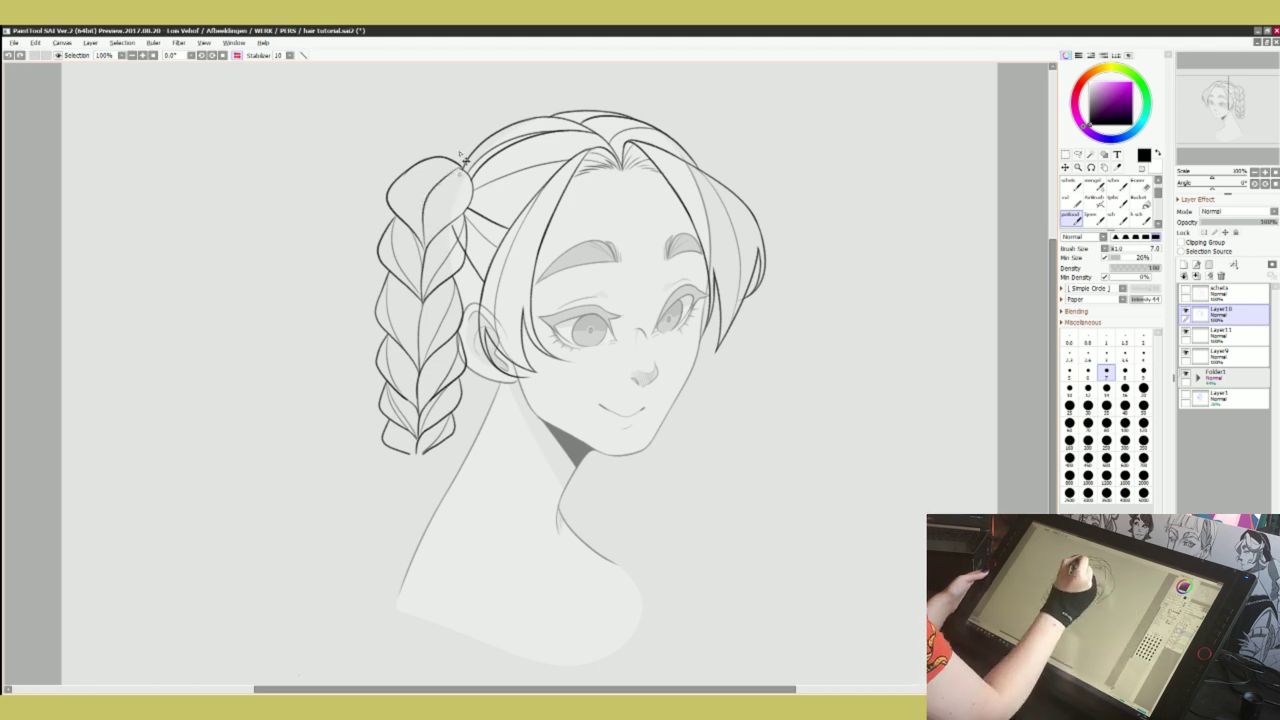
Add an inner strand line to the top face-side lobe, curving from where the braid meets the head to the centre
{"action": "mouse_move", "coordinate": [462, 170]}
{"action": "left_mouse_down"}
{"action": "mouse_move", "coordinate": [431, 192]}
{"action": "mouse_move", "coordinate": [423, 236]}
{"action": "left_mouse_up"}
{"action": "key", "text": "ctrl+z"}
{"action": "key", "text": "ctrl+z"}
{"action": "left_click_drag", "start_coordinate": [458, 195], "coordinate": [427, 246]}
{"action": "key", "text": "ctrl+z"}
{"action": "left_click_drag", "start_coordinate": [462, 170], "coordinate": [423, 256]}
{"action": "key", "text": "e"}
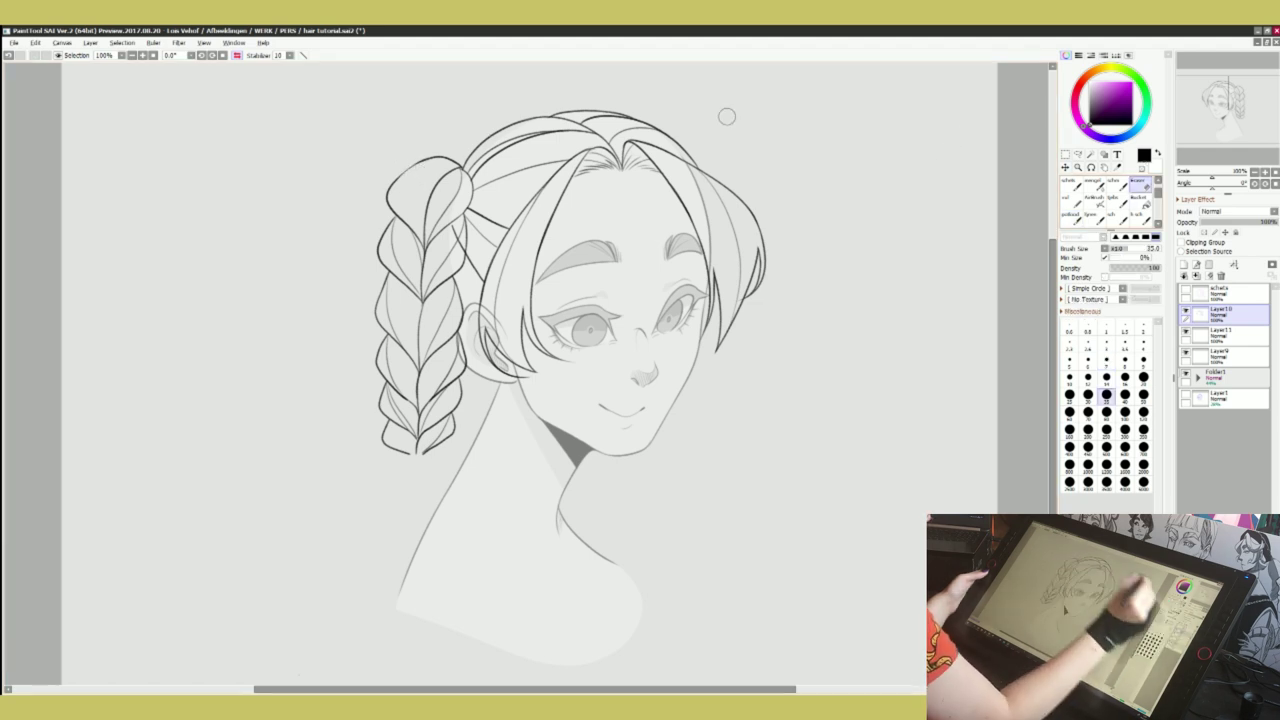
{"action": "left_click", "coordinate": [1070, 215]}
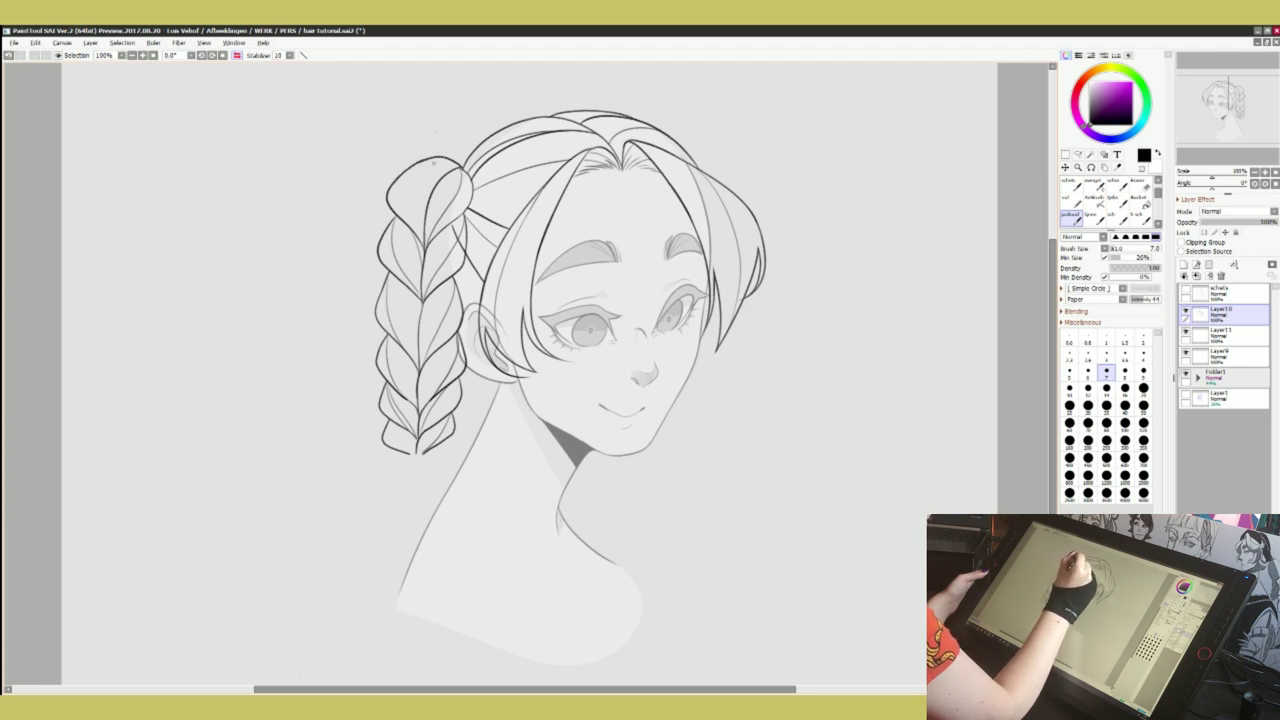
Draw an inner strand line through the top outer lobe and short accent strands along the upper braid's edges
{"action": "left_click_drag", "start_coordinate": [428, 161], "coordinate": [419, 235]}
{"action": "key", "text": "ctrl+z"}
{"action": "left_click_drag", "start_coordinate": [427, 160], "coordinate": [417, 242]}
{"action": "key", "text": "ctrl+z"}
{"action": "left_click_drag", "start_coordinate": [428, 158], "coordinate": [420, 247]}
{"action": "key", "text": "ctrl+z"}
{"action": "left_click_drag", "start_coordinate": [468, 182], "coordinate": [460, 226]}
{"action": "left_click_drag", "start_coordinate": [393, 257], "coordinate": [386, 290]}
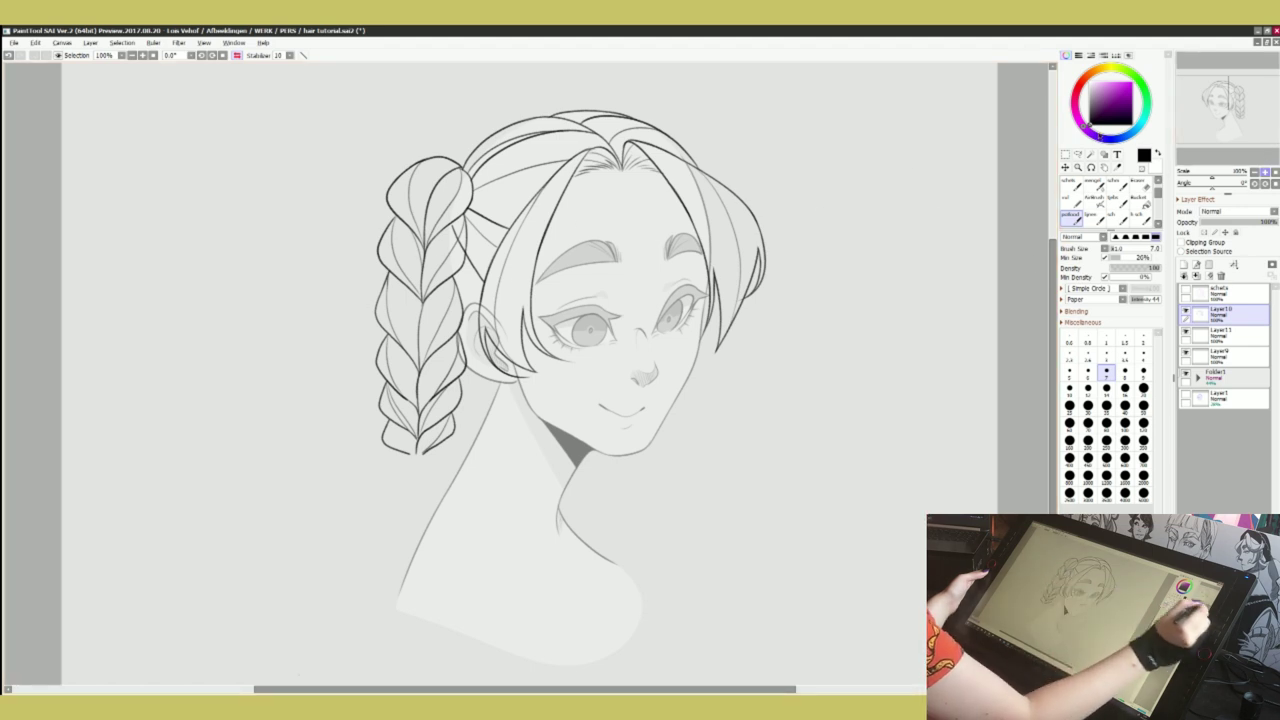
Draw a thin loose strand bulging just outside the braid's outer edge at the second lobe
{"action": "left_click_drag", "start_coordinate": [388, 284], "coordinate": [378, 341]}
{"action": "key", "text": "ctrl+z"}
{"action": "left_click_drag", "start_coordinate": [388, 284], "coordinate": [372, 340]}
{"action": "key", "text": "ctrl+z"}
{"action": "left_click_drag", "start_coordinate": [386, 290], "coordinate": [370, 343]}
{"action": "key", "text": "ctrl+z"}
{"action": "left_click_drag", "start_coordinate": [386, 282], "coordinate": [370, 340]}
{"action": "key", "text": "ctrl+z"}
{"action": "key", "text": "ctrl+z"}
{"action": "left_click_drag", "start_coordinate": [388, 284], "coordinate": [372, 340]}
{"action": "key", "text": "ctrl+z"}
{"action": "mouse_move", "coordinate": [388, 284]}
{"action": "left_mouse_down"}
{"action": "mouse_move", "coordinate": [372, 340]}
{"action": "mouse_move", "coordinate": [376, 318]}
{"action": "left_mouse_up"}
Set the eraser size to 17 and trim the line overlap around the loose strand at the braid's outer edge
{"action": "left_click", "coordinate": [1139, 186]}
{"action": "key", "text": "ctrl+z"}
{"action": "left_click", "coordinate": [1120, 248]}
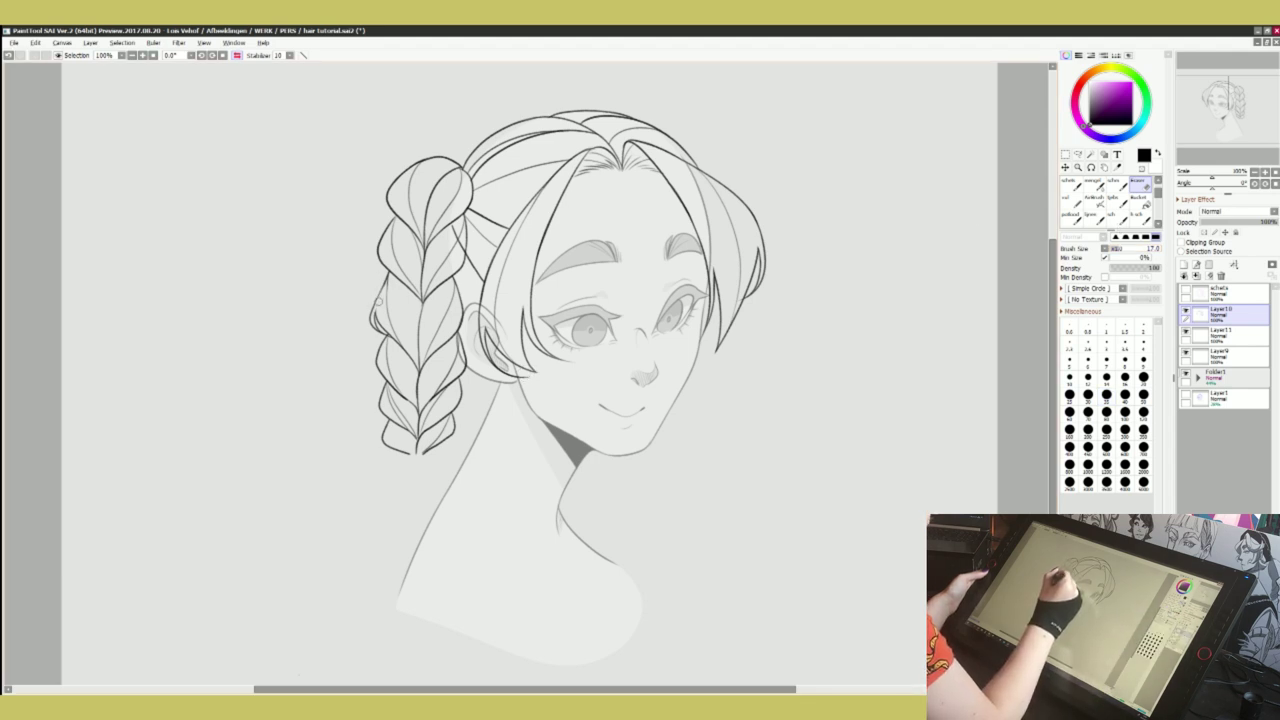
{"action": "left_click", "coordinate": [1069, 214]}
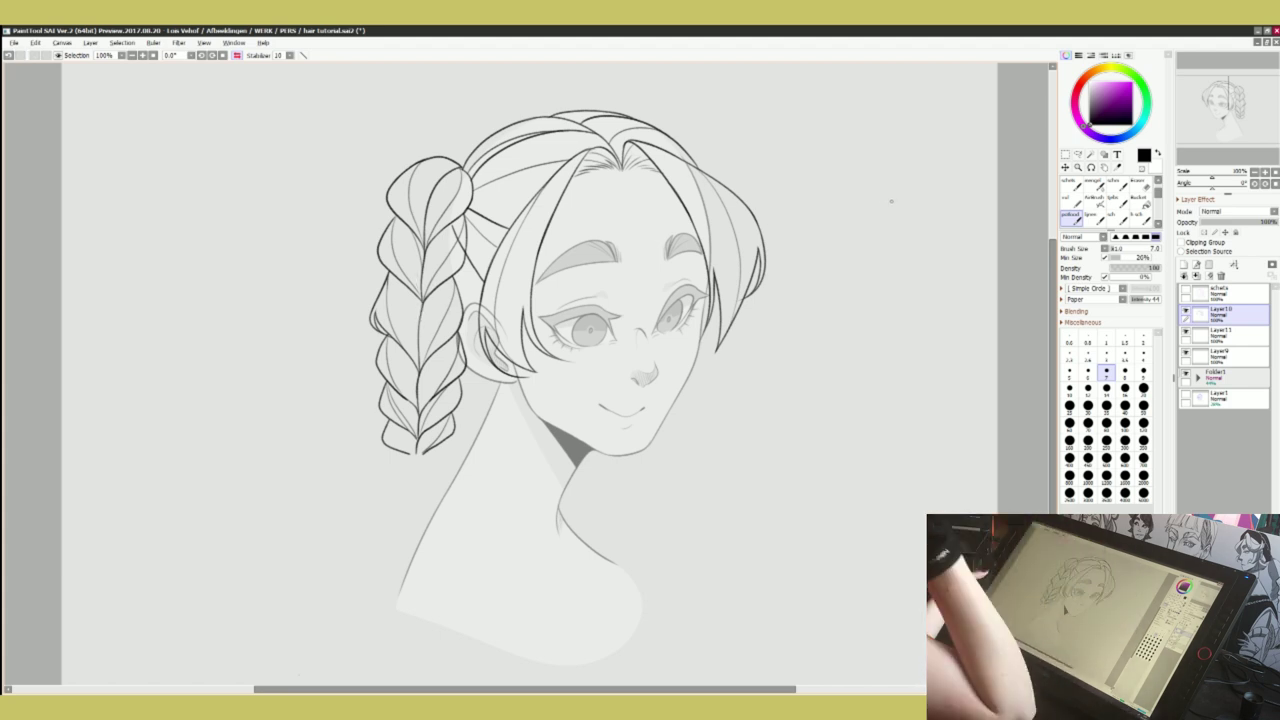
Draw a loose strand by the lowest face-side lobe and a narrow hair band around the braid's end
{"action": "mouse_move", "coordinate": [462, 418]}
{"action": "left_mouse_down"}
{"action": "mouse_move", "coordinate": [400, 455]}
{"action": "mouse_move", "coordinate": [448, 441]}
{"action": "mouse_move", "coordinate": [441, 451]}
{"action": "mouse_move", "coordinate": [423, 458]}
{"action": "mouse_move", "coordinate": [446, 428]}
{"action": "mouse_move", "coordinate": [431, 457]}
{"action": "left_mouse_up"}
{"action": "key", "text": "ctrl+z"}
{"action": "key", "text": "ctrl+z"}
{"action": "key", "text": "ctrl+z"}
{"action": "left_click_drag", "start_coordinate": [436, 443], "coordinate": [446, 430]}
{"action": "key", "text": "ctrl+z"}
{"action": "key", "text": "ctrl+z"}
{"action": "key", "text": "ctrl+z"}
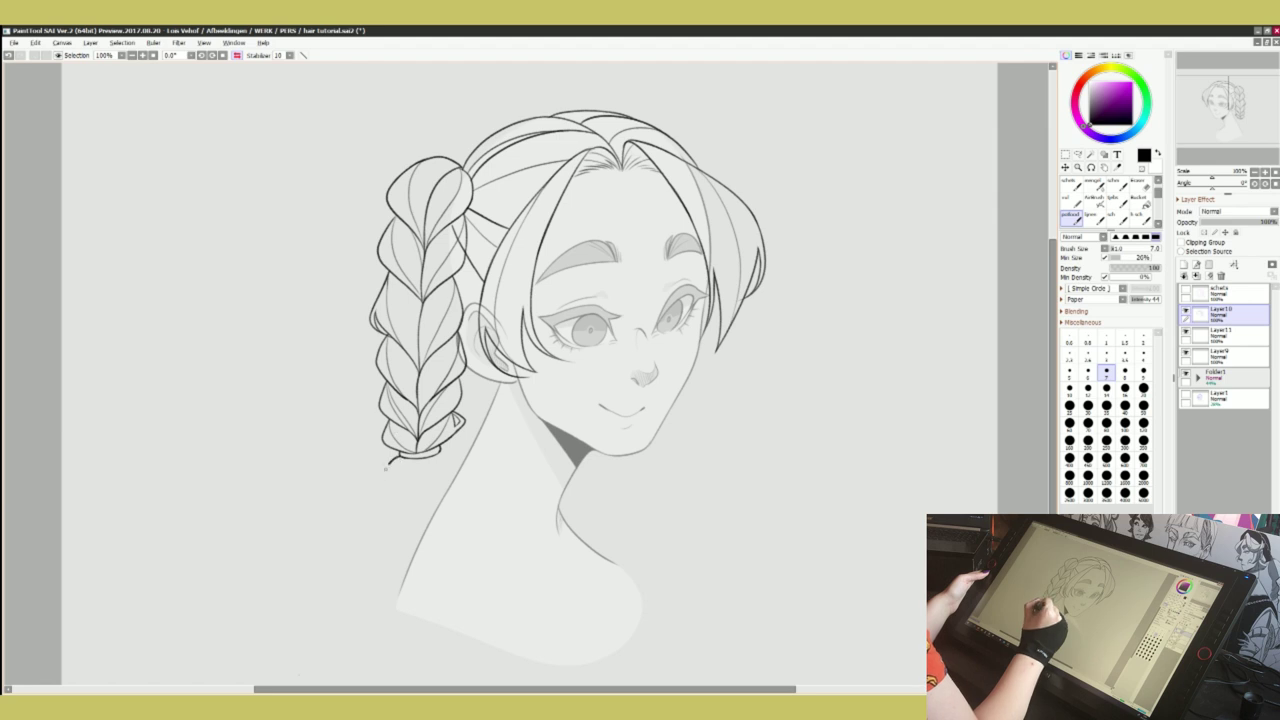
Draw the hair tuft below the band with bulging sides, a jagged bottom edge and a few strand lines
{"action": "key", "text": "ctrl+z"}
{"action": "left_click_drag", "start_coordinate": [401, 452], "coordinate": [387, 500]}
{"action": "left_click_drag", "start_coordinate": [440, 452], "coordinate": [457, 497]}
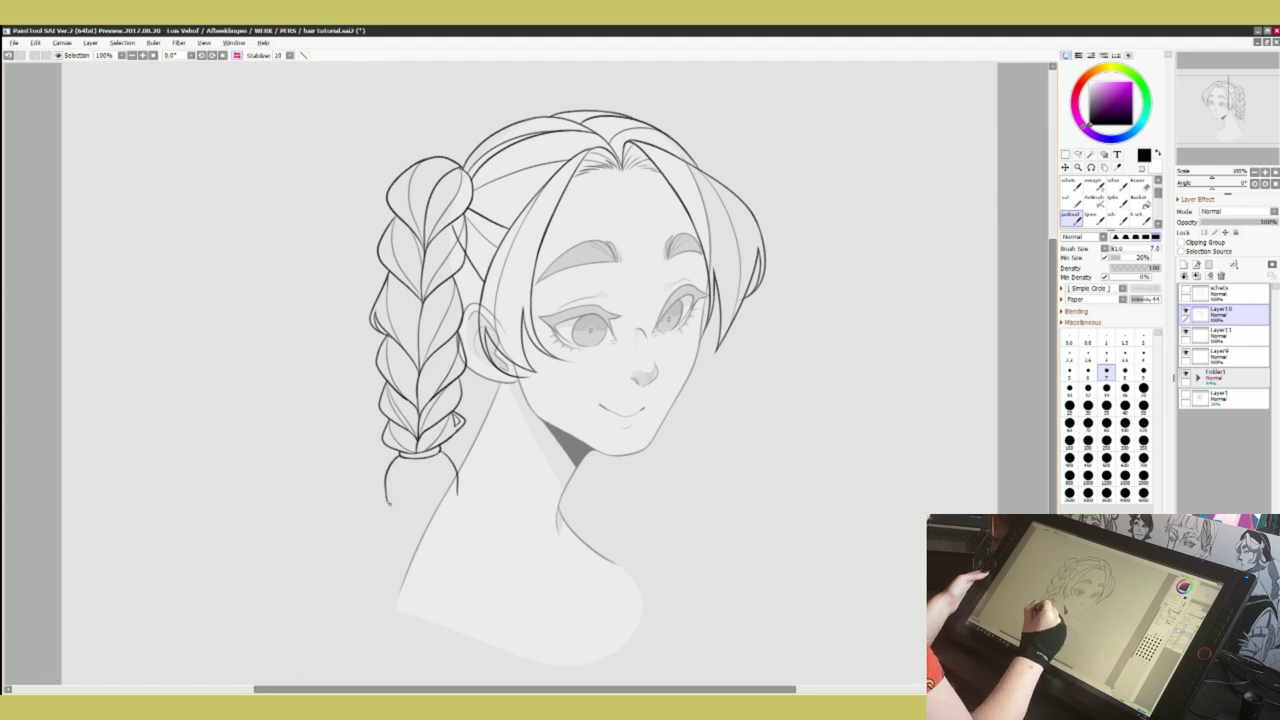
{"action": "left_click_drag", "start_coordinate": [412, 458], "coordinate": [401, 506]}
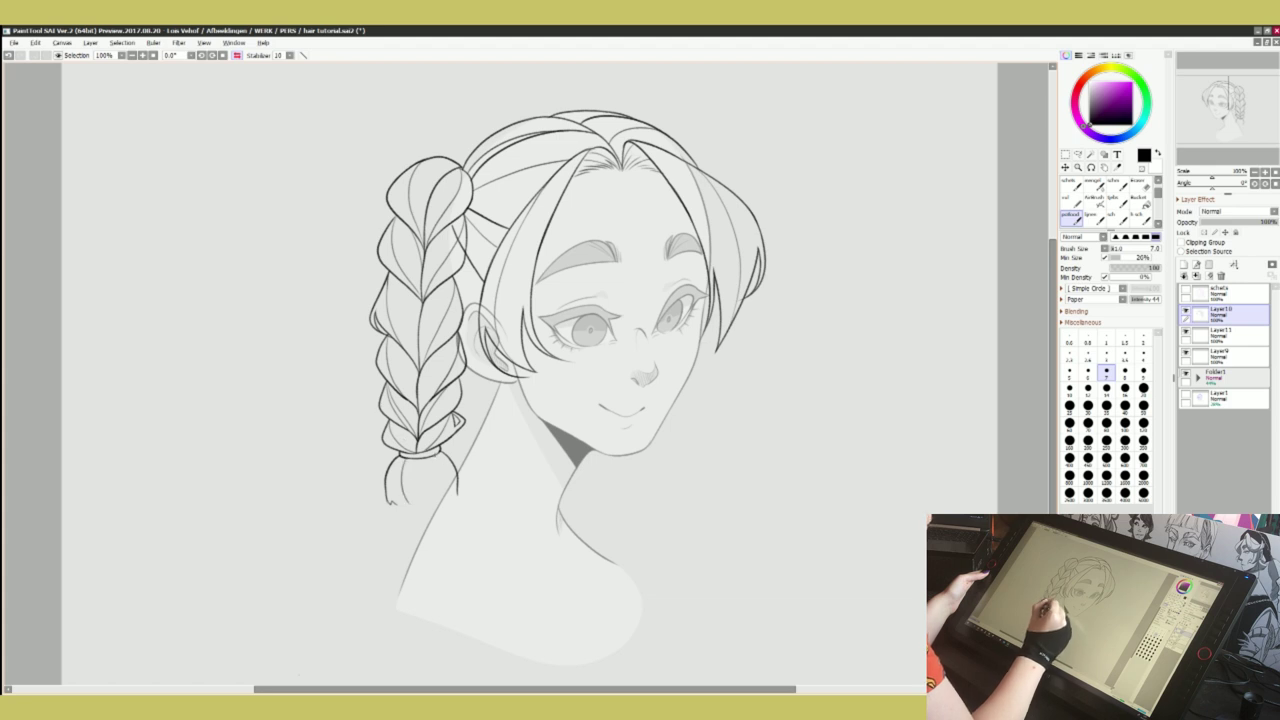
{"action": "left_click_drag", "start_coordinate": [440, 454], "coordinate": [433, 508]}
{"action": "left_click_drag", "start_coordinate": [434, 462], "coordinate": [428, 512]}
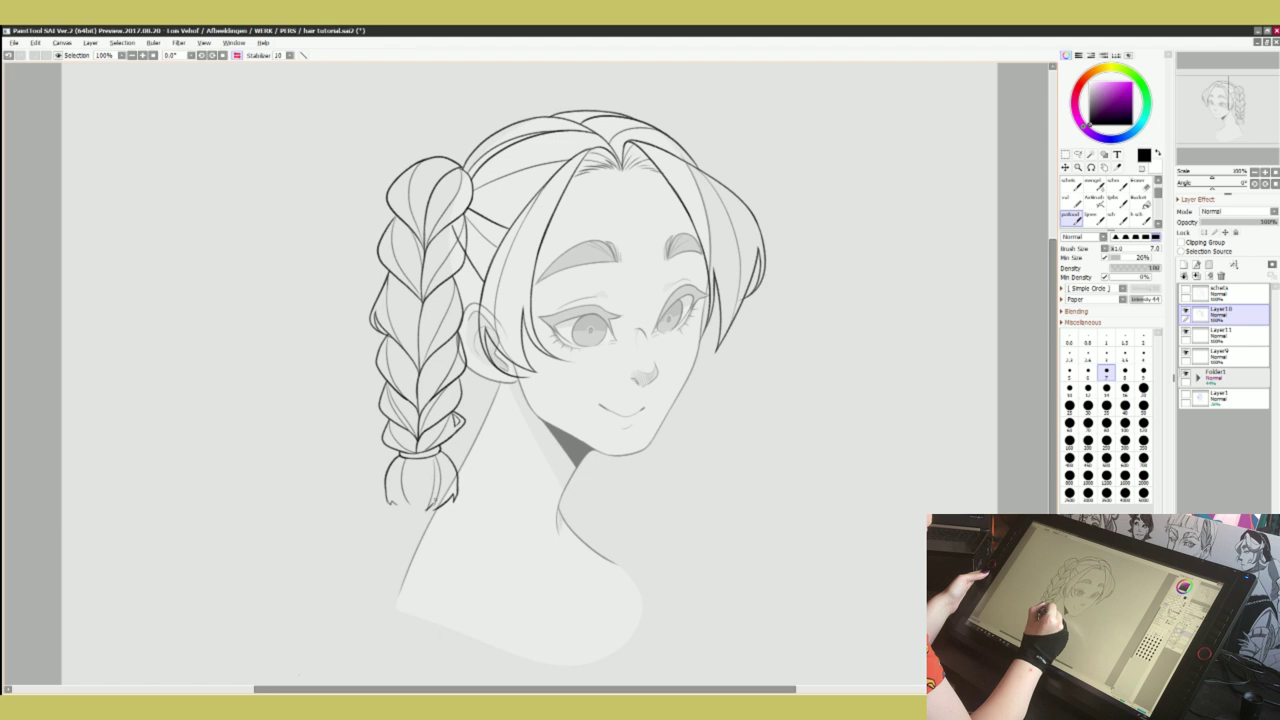
{"action": "left_click_drag", "start_coordinate": [437, 478], "coordinate": [432, 511]}
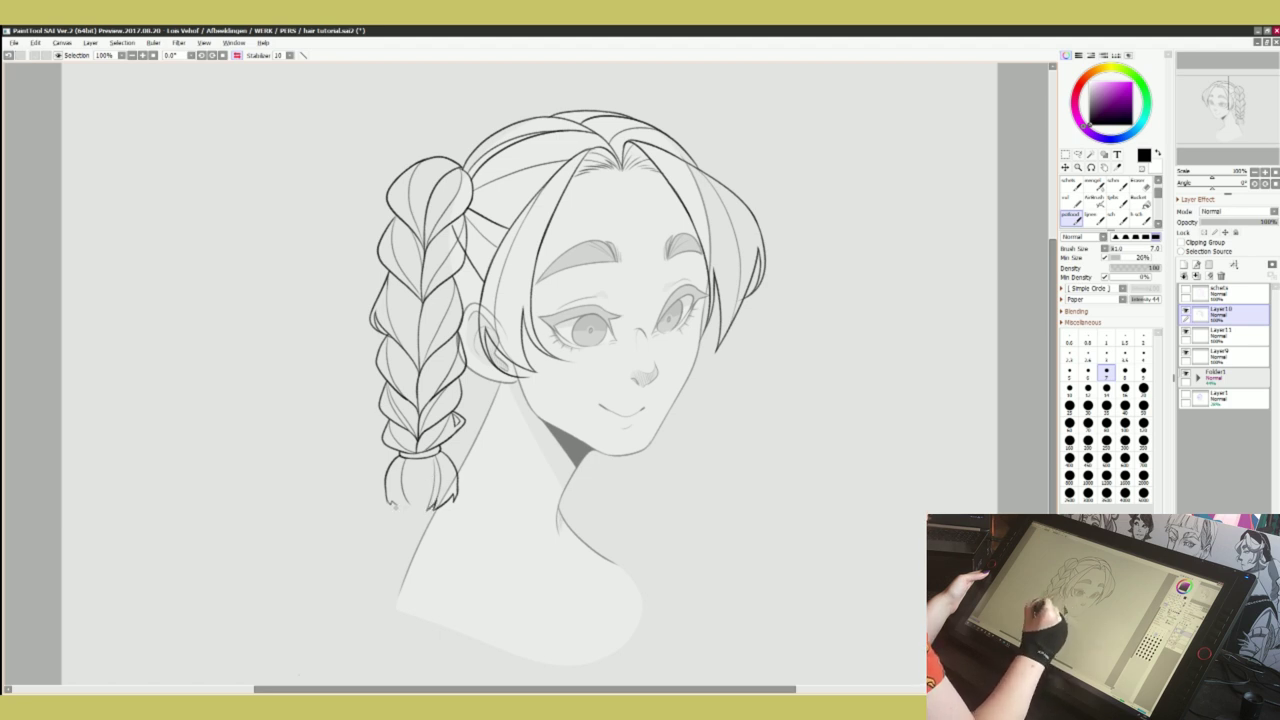
{"action": "left_click_drag", "start_coordinate": [403, 481], "coordinate": [394, 509]}
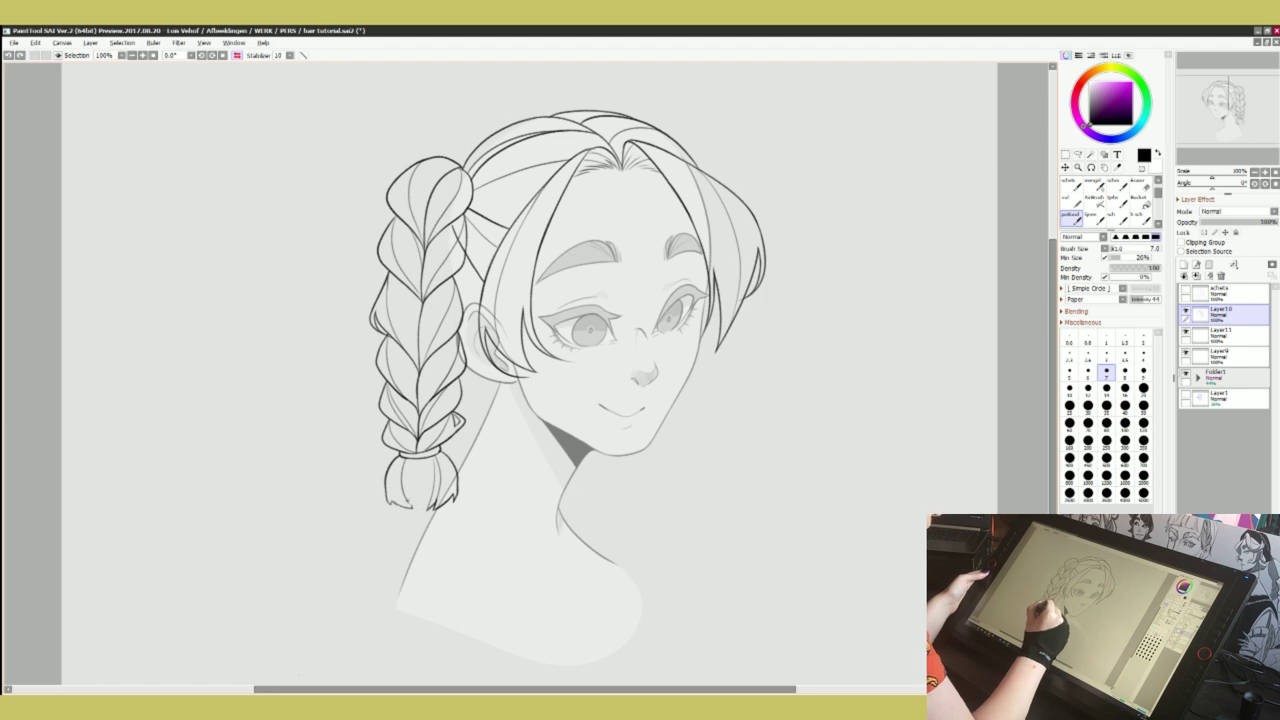
{"action": "left_click_drag", "start_coordinate": [409, 503], "coordinate": [423, 509]}
{"action": "key", "text": "ctrl+z"}
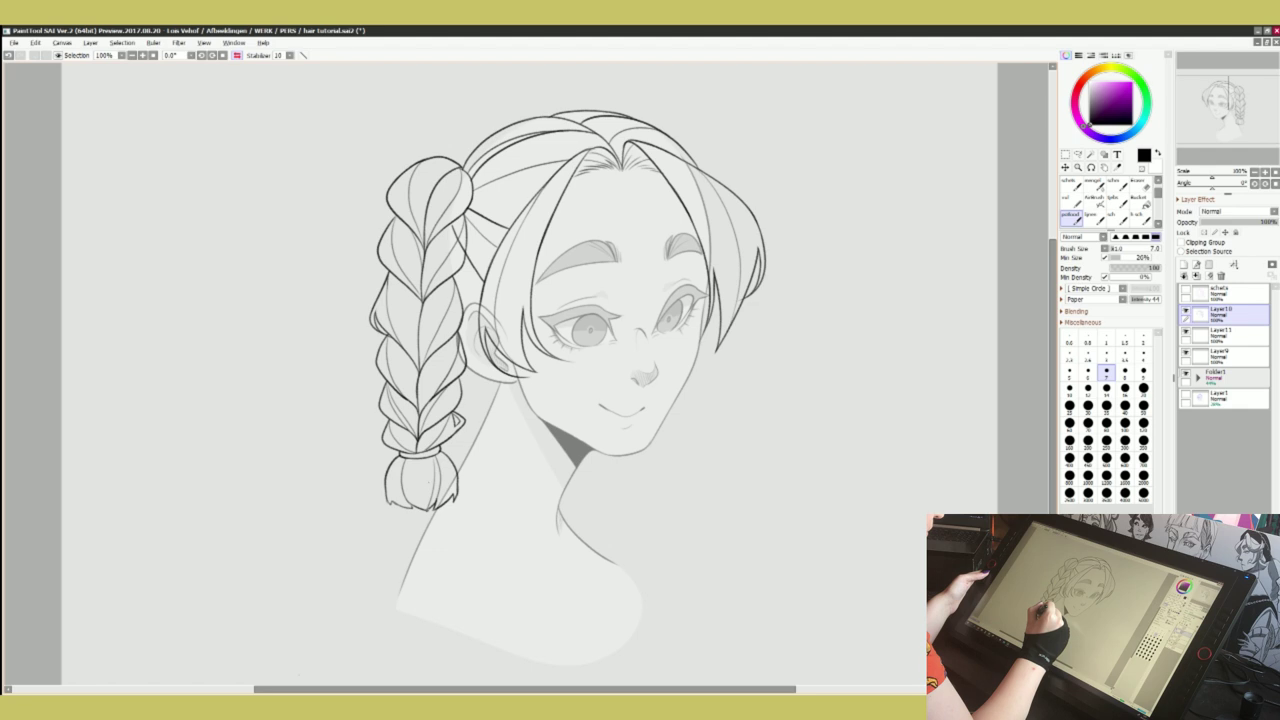
Refine the thin strand lines inside the tuft, checking them against the sketch layer
{"action": "left_click_drag", "start_coordinate": [404, 466], "coordinate": [397, 503]}
{"action": "key", "text": "ctrl+z"}
{"action": "key", "text": "ctrl+z"}
{"action": "left_click_drag", "start_coordinate": [410, 444], "coordinate": [390, 503]}
{"action": "key", "text": "ctrl+z"}
{"action": "key", "text": "ctrl+z"}
{"action": "key", "text": "ctrl+z"}
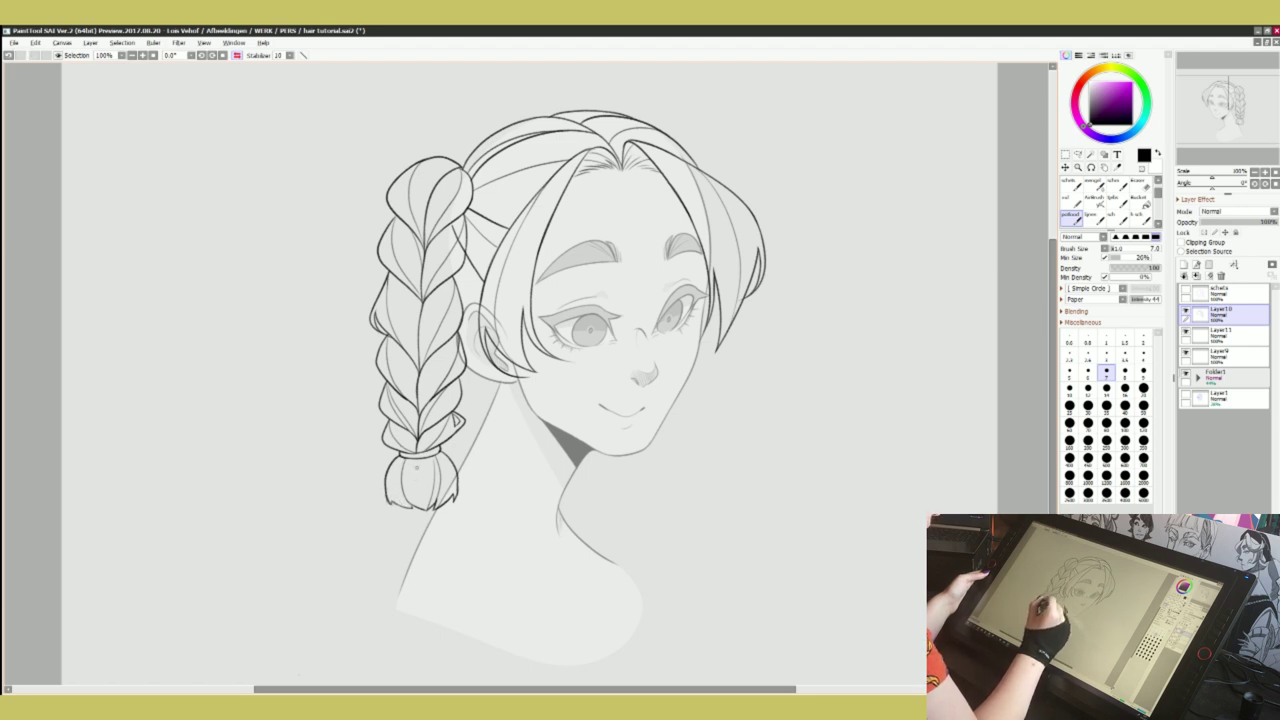
{"action": "left_click_drag", "start_coordinate": [406, 457], "coordinate": [401, 482]}
{"action": "key", "text": "ctrl+z"}
{"action": "key", "text": "ctrl+z"}
{"action": "left_click", "coordinate": [1185, 290]}
{"action": "left_click", "coordinate": [1185, 290]}
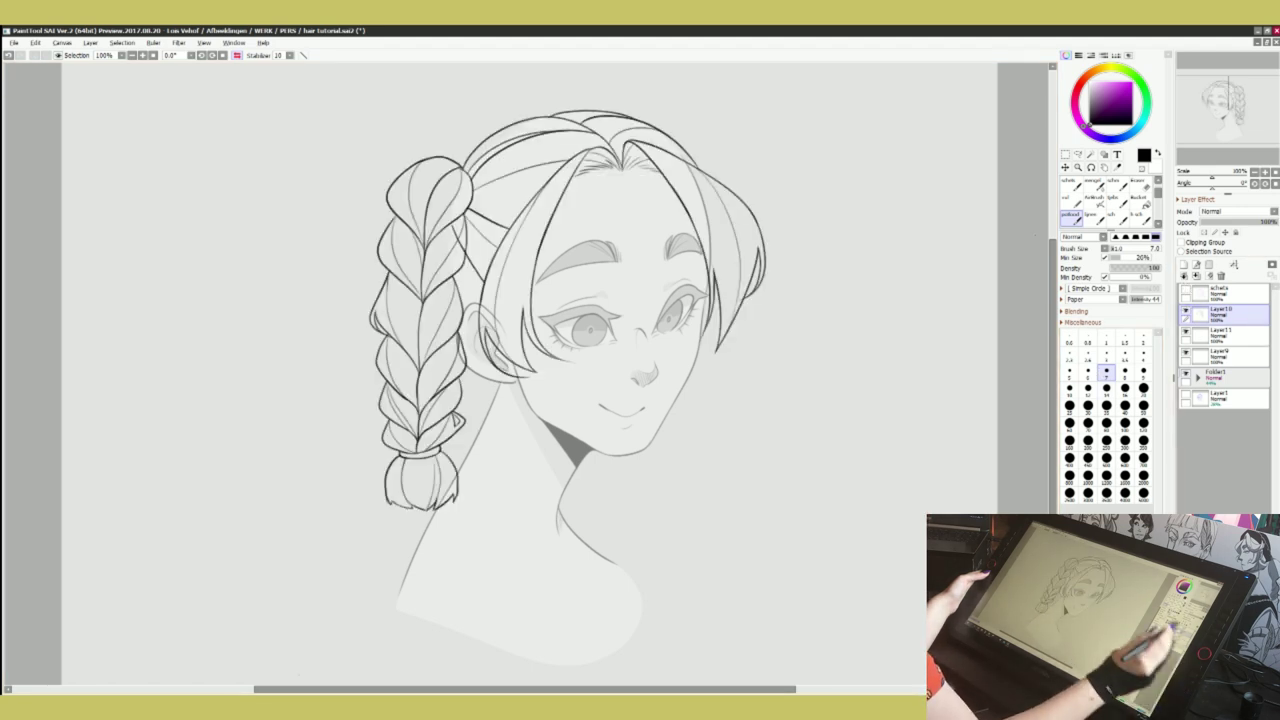
Erase the excess line at the top of the braid's outline
{"action": "key", "text": "e"}
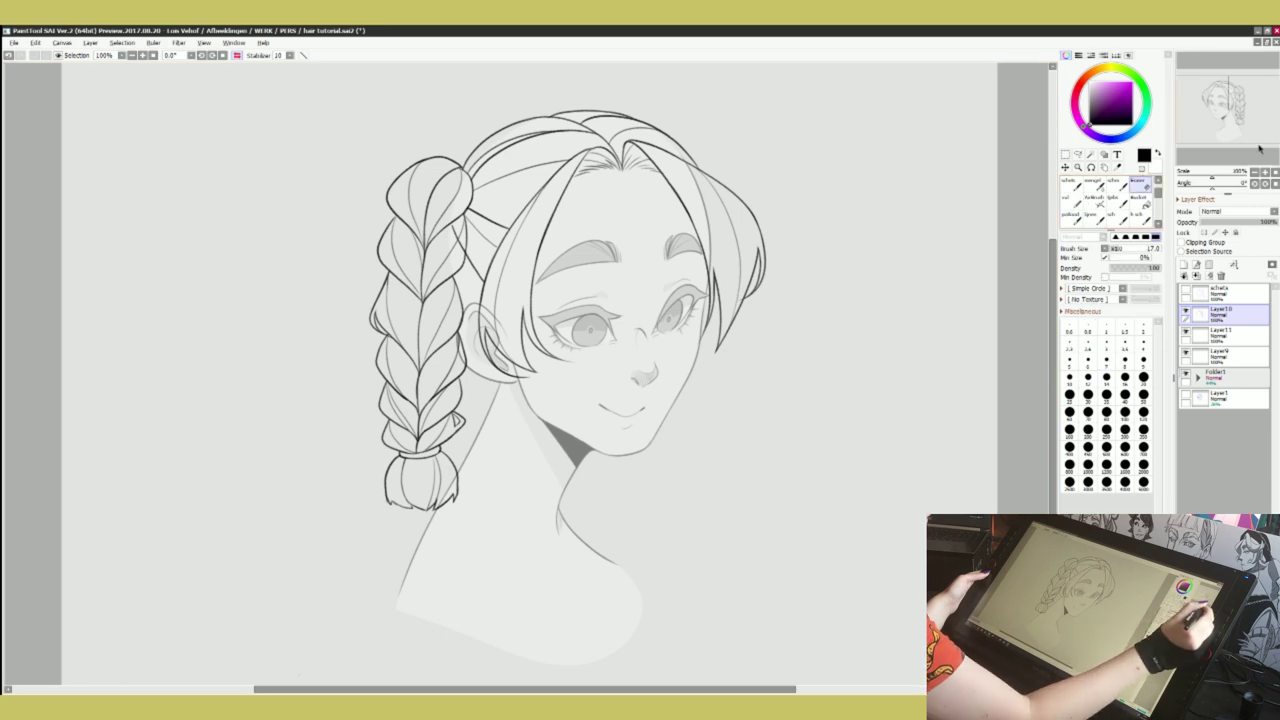
{"action": "left_click", "coordinate": [1265, 172]}
{"action": "left_click_drag", "start_coordinate": [419, 157], "coordinate": [412, 170]}
{"action": "key", "text": "ctrl+minus"}
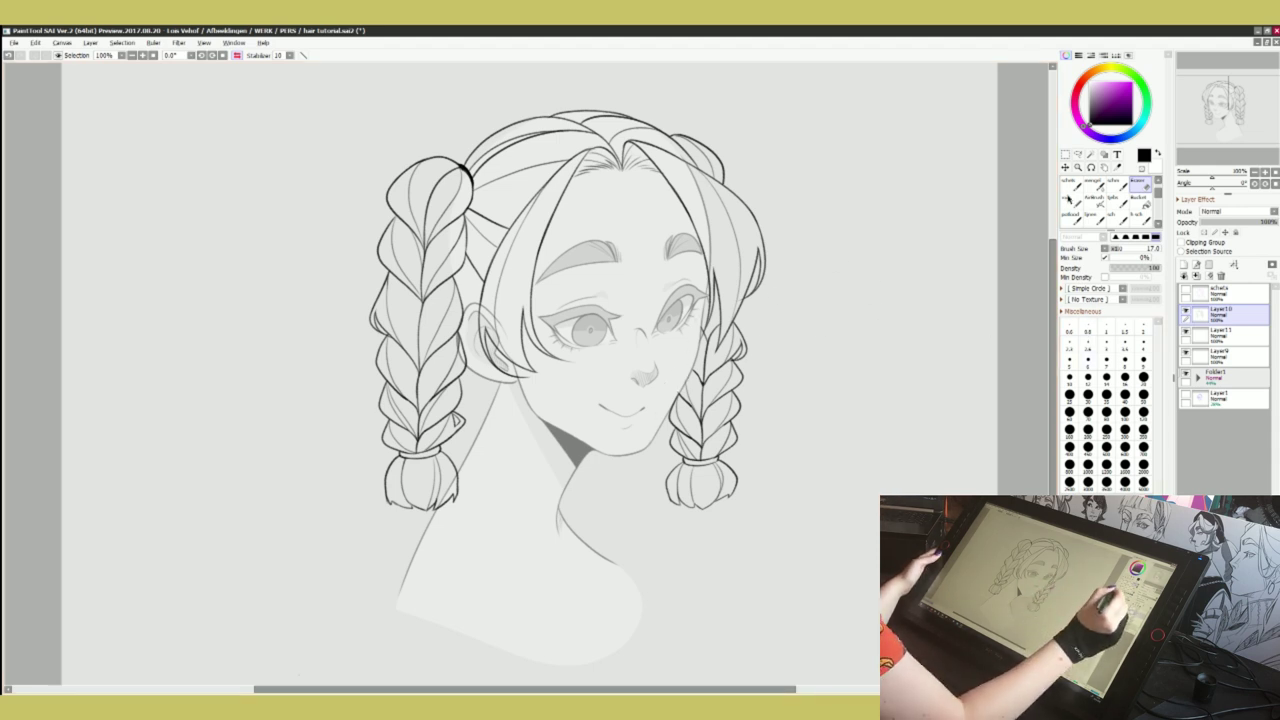
Flip the canvas view to draw thin nape hairs between the ear and the near braid, and restore the view
{"action": "left_click", "coordinate": [1071, 215]}
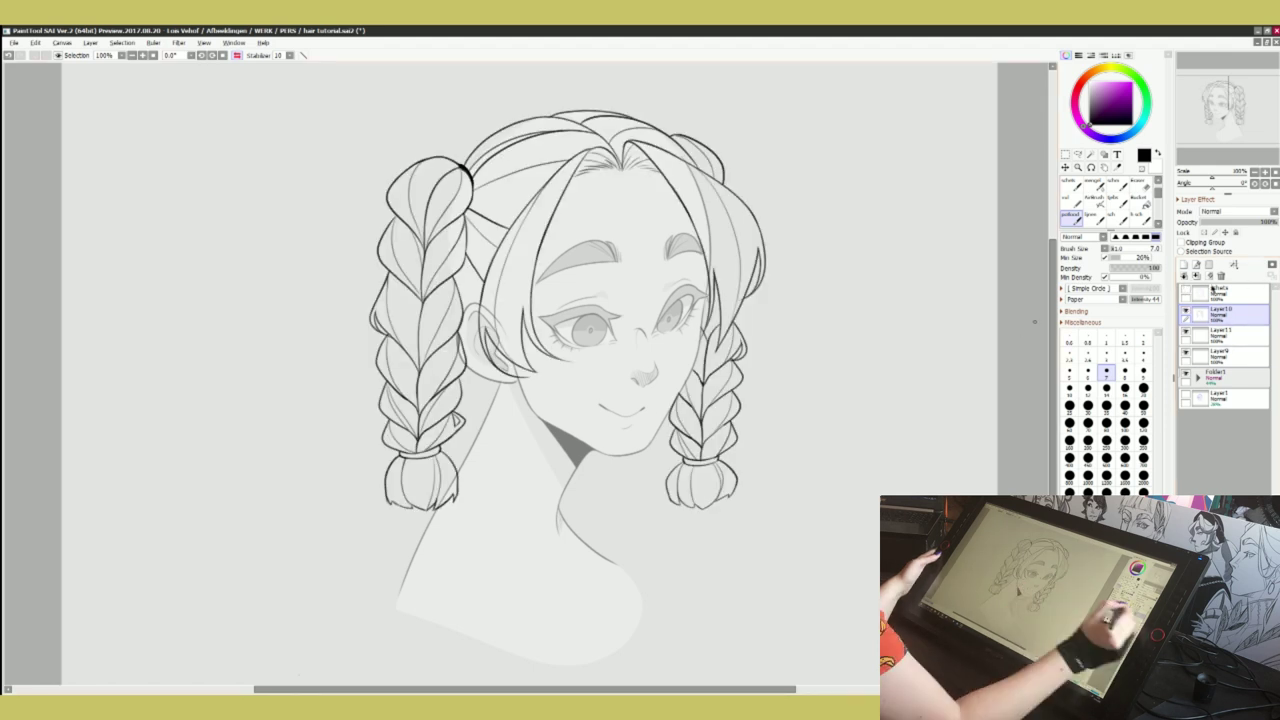
{"action": "key", "text": "h"}
{"action": "left_click_drag", "start_coordinate": [570, 368], "coordinate": [588, 422]}
{"action": "key", "text": "ctrl+z"}
{"action": "left_click_drag", "start_coordinate": [566, 365], "coordinate": [586, 432]}
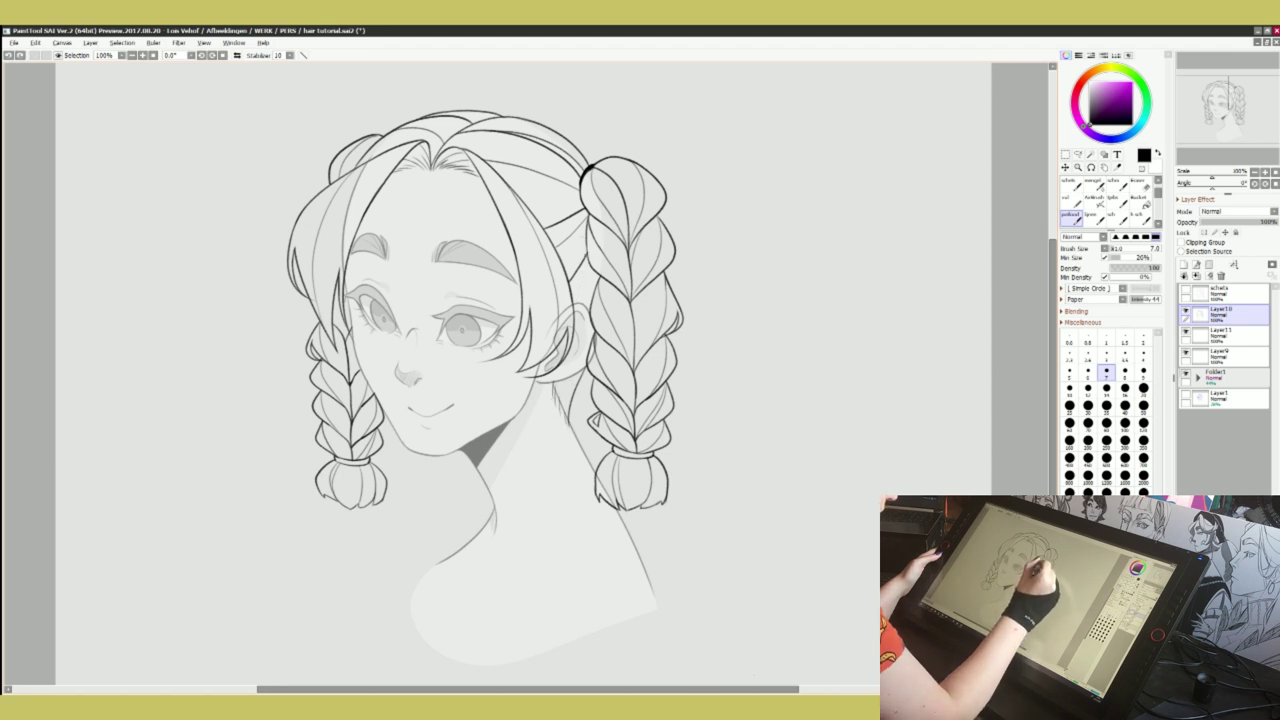
{"action": "left_click_drag", "start_coordinate": [582, 256], "coordinate": [578, 302]}
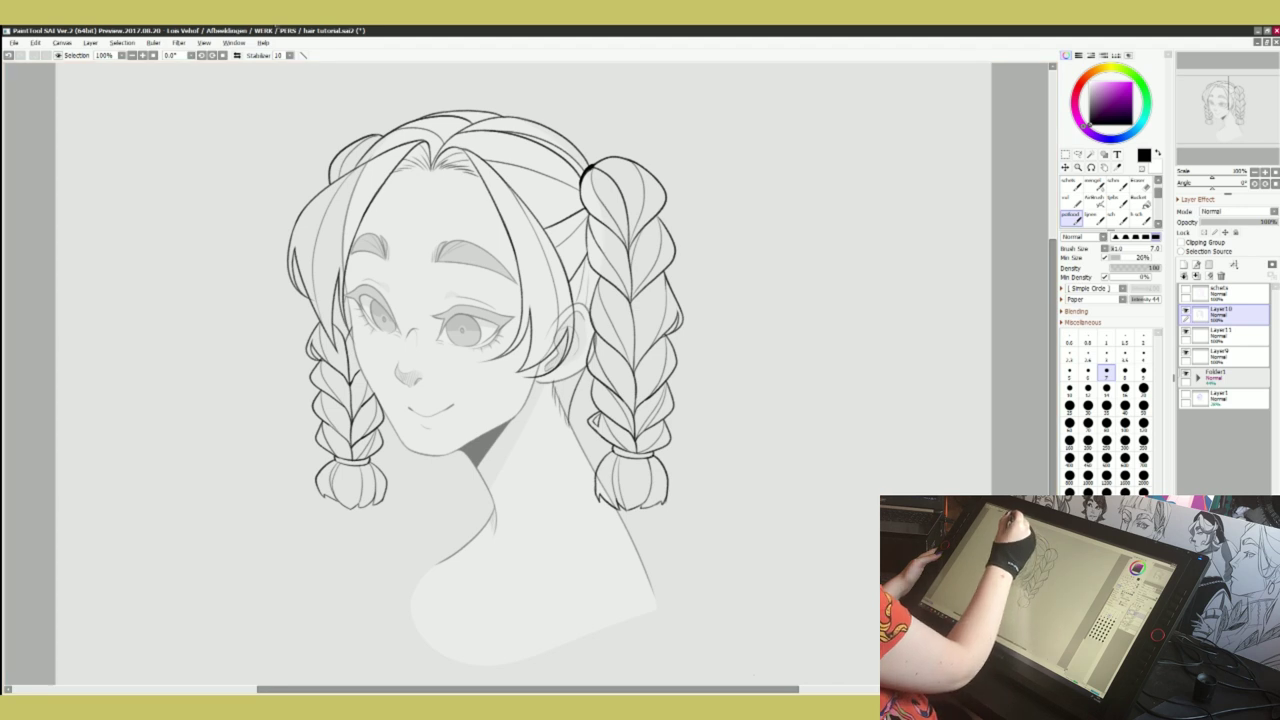
{"action": "key", "text": "h"}
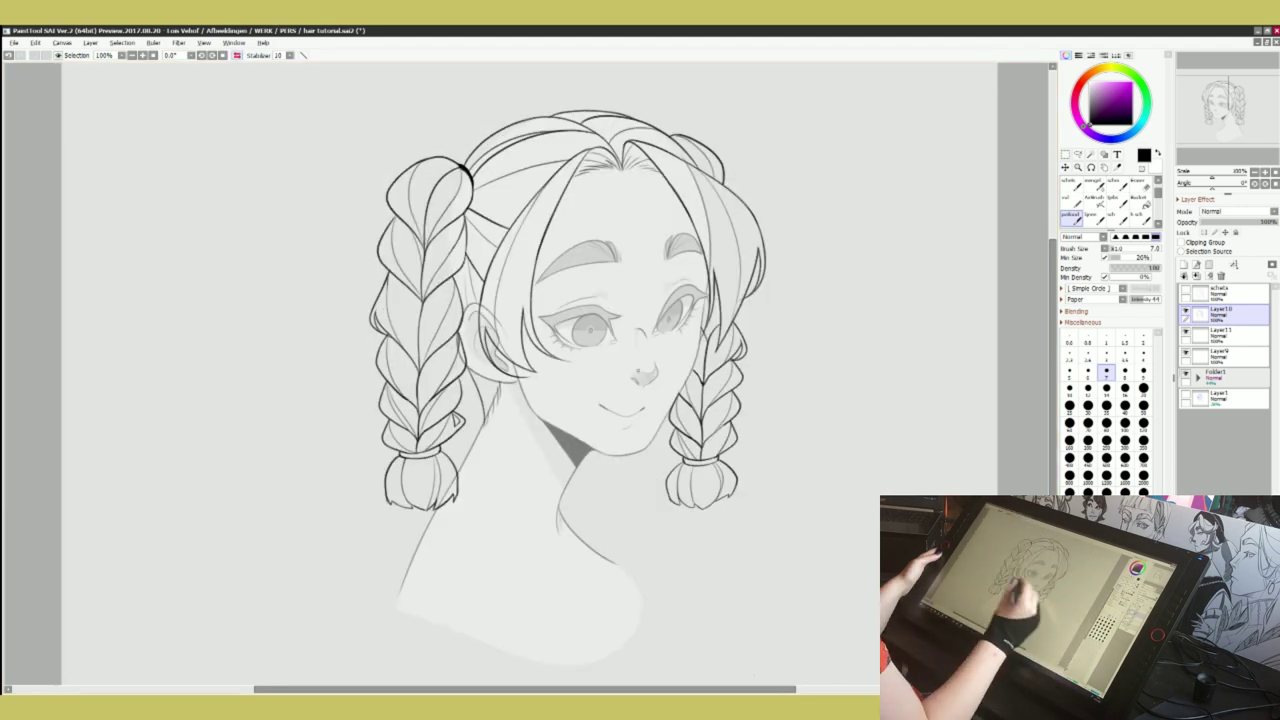
Add more short hair strands at the nape below the ear and clean up their overlaps with the eraser
{"action": "left_click_drag", "start_coordinate": [482, 381], "coordinate": [486, 422]}
{"action": "key", "text": "ctrl+z"}
{"action": "left_click_drag", "start_coordinate": [478, 370], "coordinate": [468, 408]}
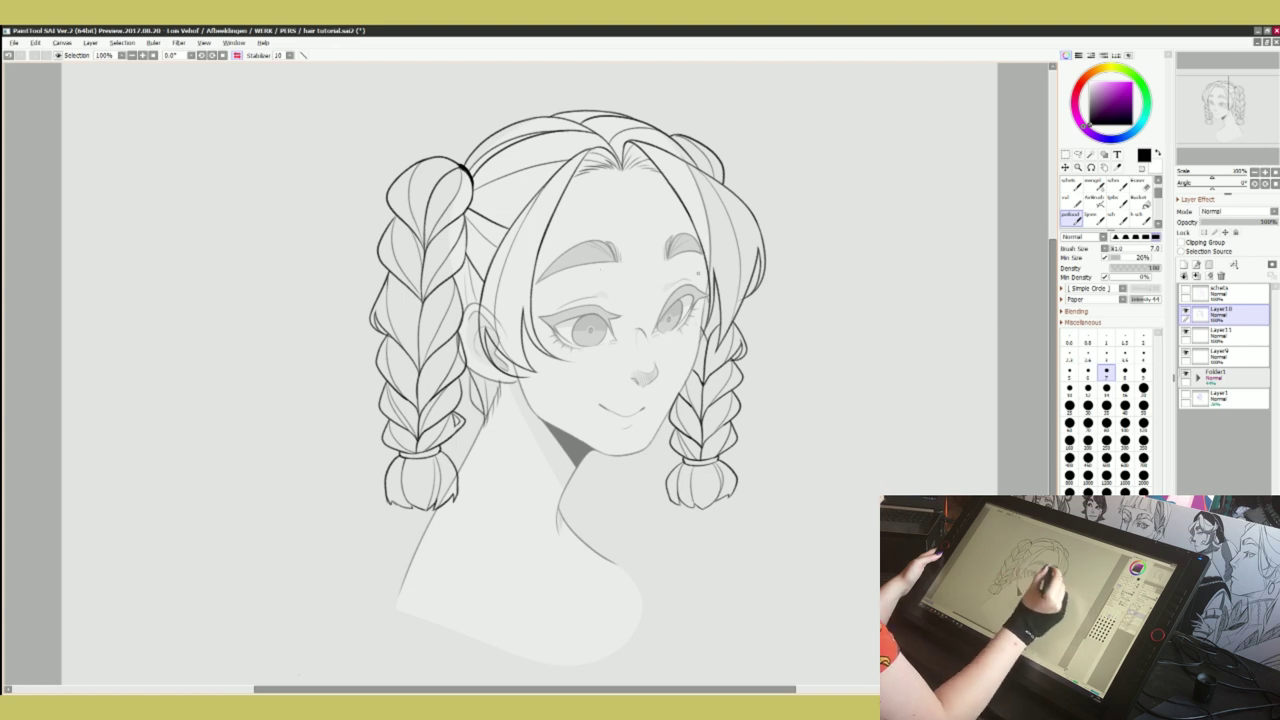
{"action": "key", "text": "ctrl+z"}
{"action": "left_click_drag", "start_coordinate": [477, 358], "coordinate": [484, 418]}
{"action": "key", "text": "ctrl+z"}
{"action": "left_click_drag", "start_coordinate": [474, 372], "coordinate": [483, 413]}
{"action": "left_click", "coordinate": [1139, 186]}
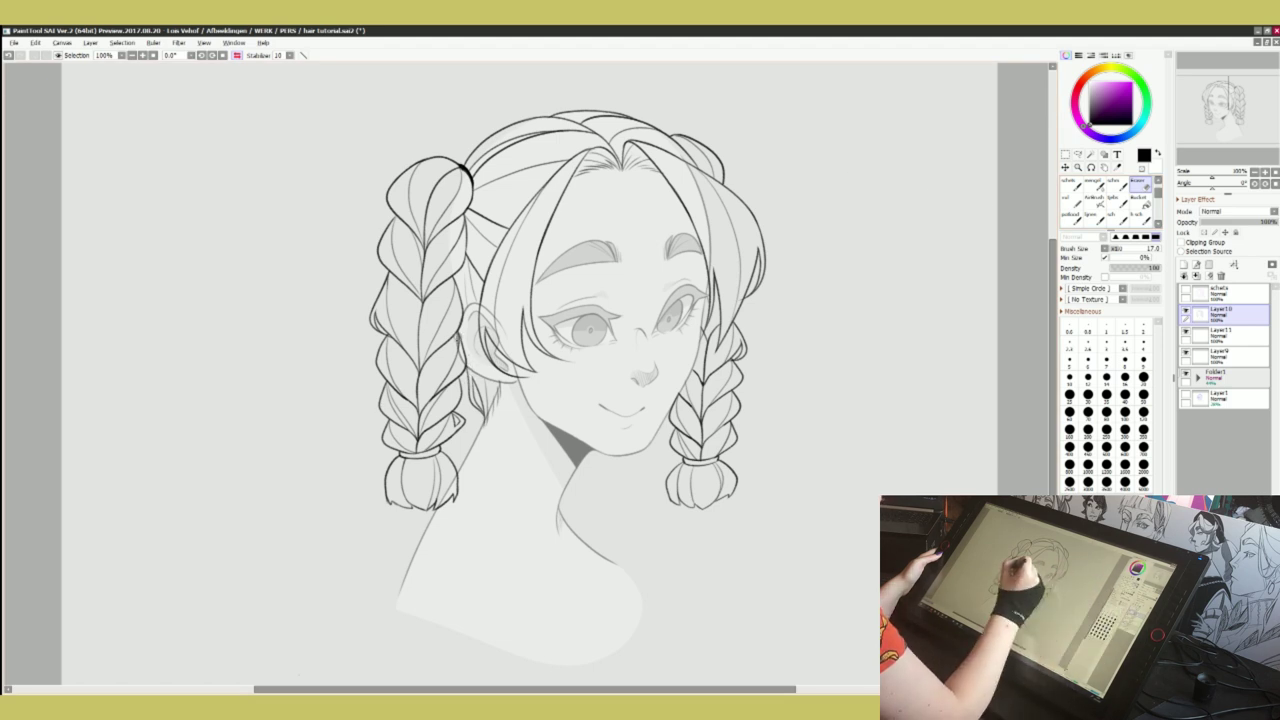
{"action": "left_click", "coordinate": [1070, 215]}
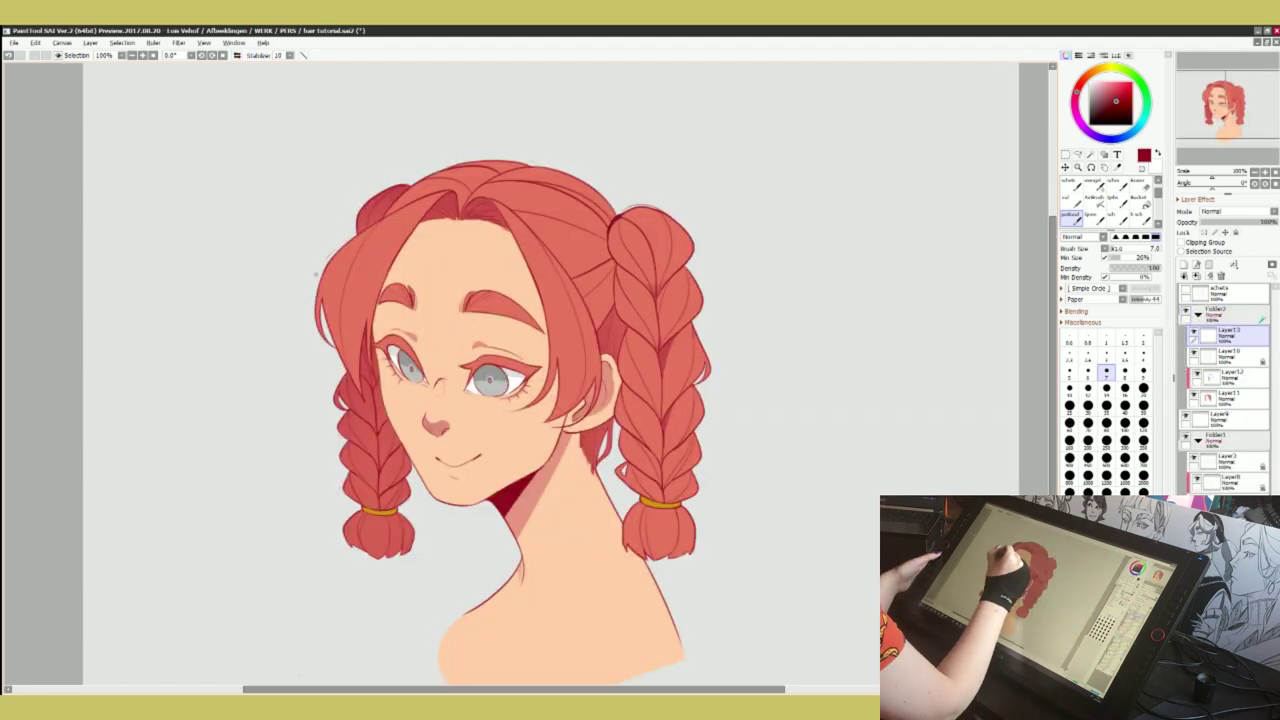
Draw fine flyaway hairs along the outer edge of the coloured hair and beside the braids' bands
{"action": "key", "text": "ctrl+z"}
{"action": "left_click_drag", "start_coordinate": [328, 260], "coordinate": [313, 307]}
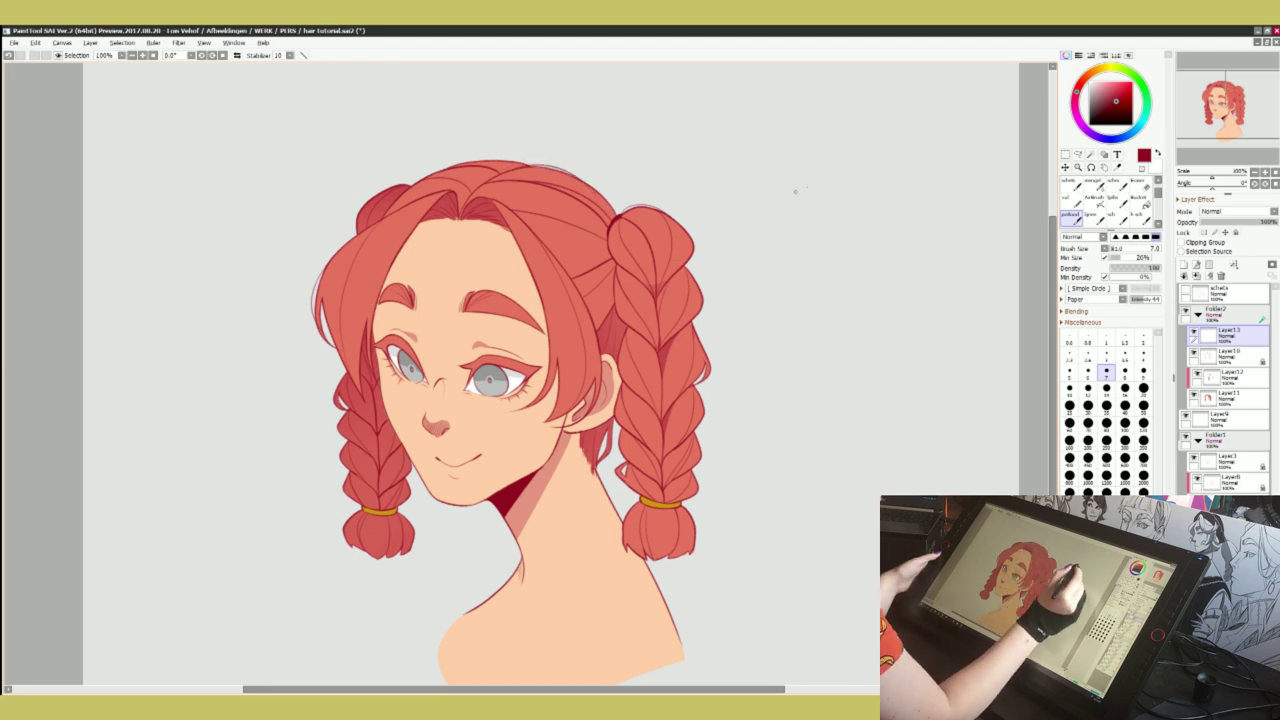
{"action": "left_click", "coordinate": [470, 404]}
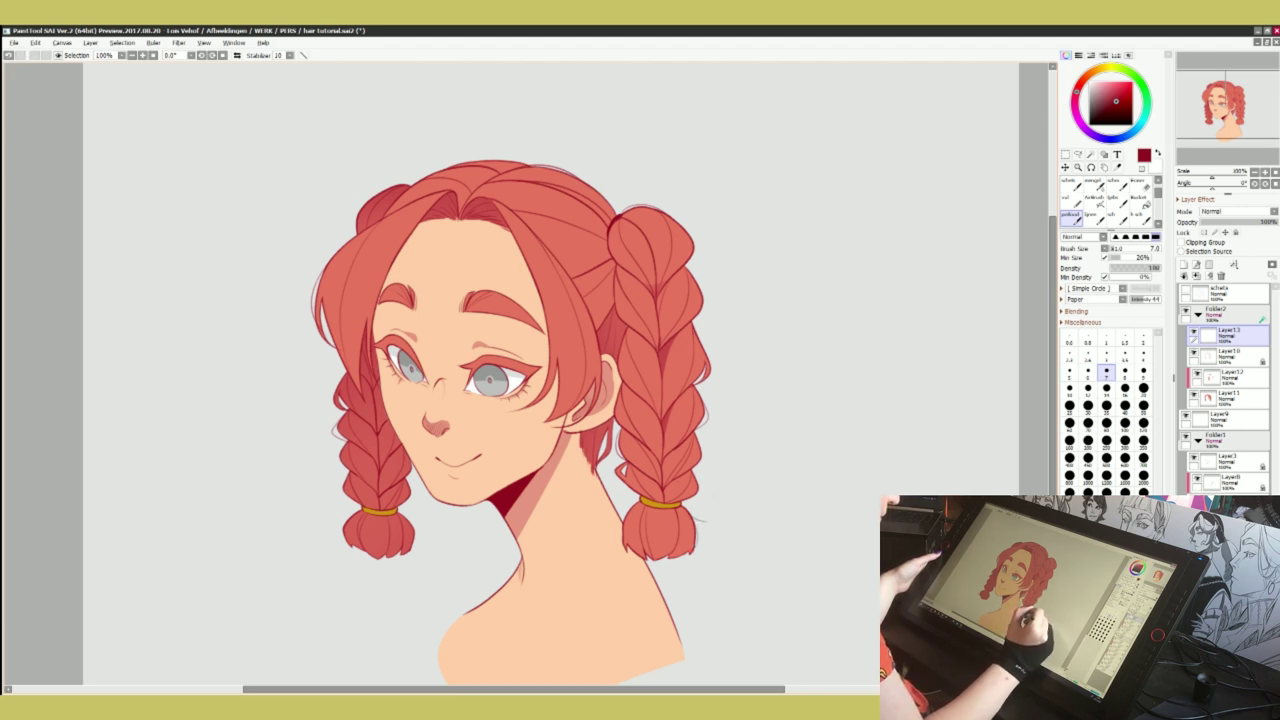
{"action": "key", "text": "ctrl+z"}
{"action": "mouse_move", "coordinate": [347, 521]}
{"action": "left_mouse_down"}
{"action": "mouse_move", "coordinate": [337, 537]}
{"action": "mouse_move", "coordinate": [335, 517]}
{"action": "left_mouse_up"}
{"action": "key", "text": "ctrl+z"}
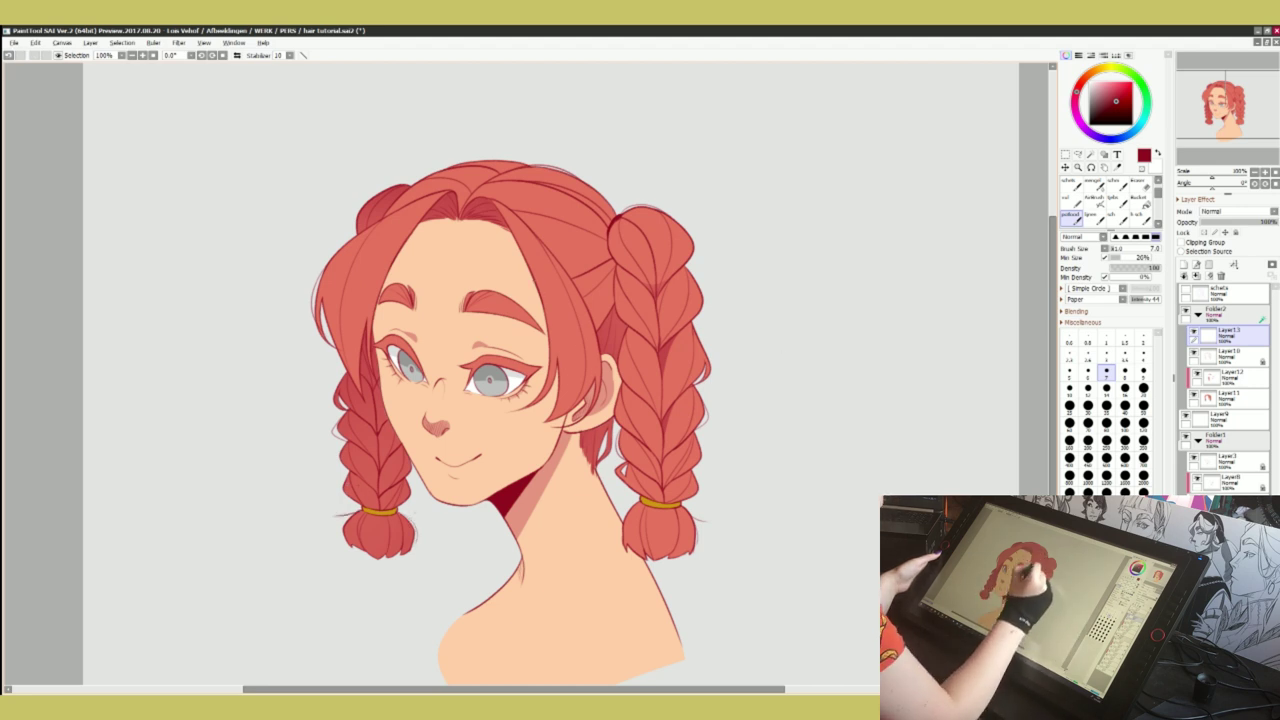
Check the drawing in the flipped view and erase the stray flyaway beside the far braid's band
{"action": "key", "text": "h"}
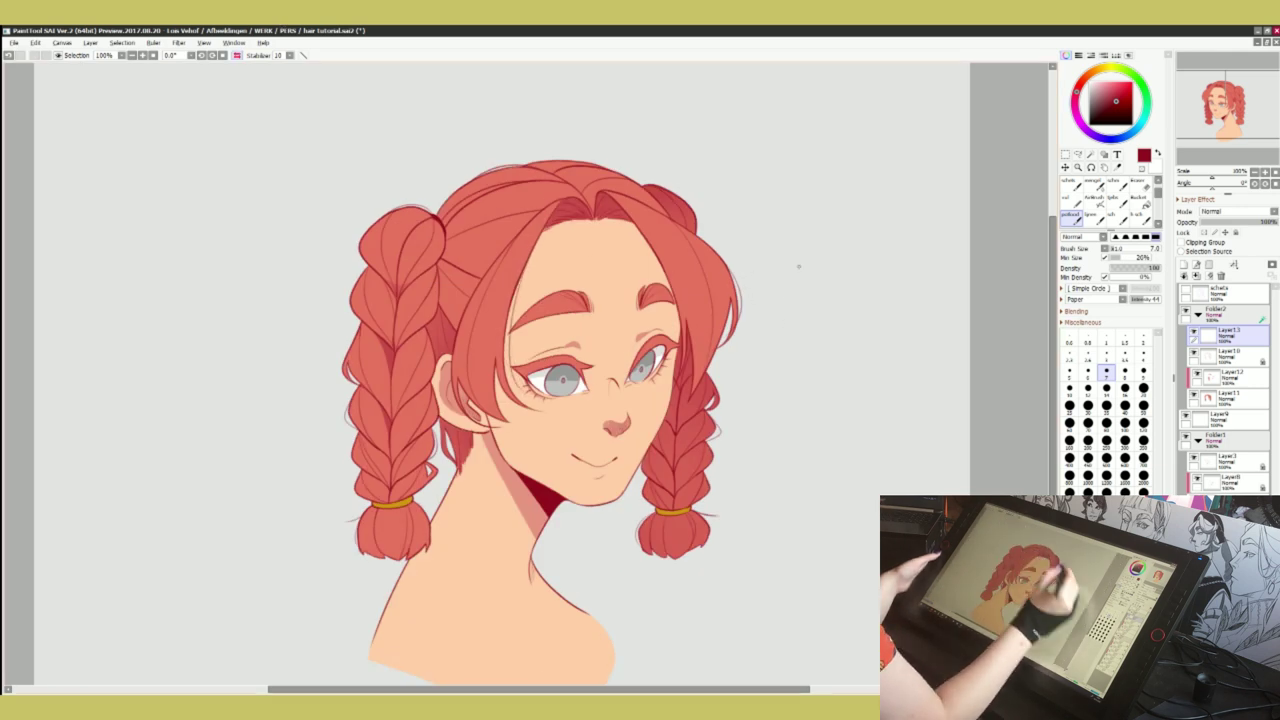
{"action": "key", "text": "h"}
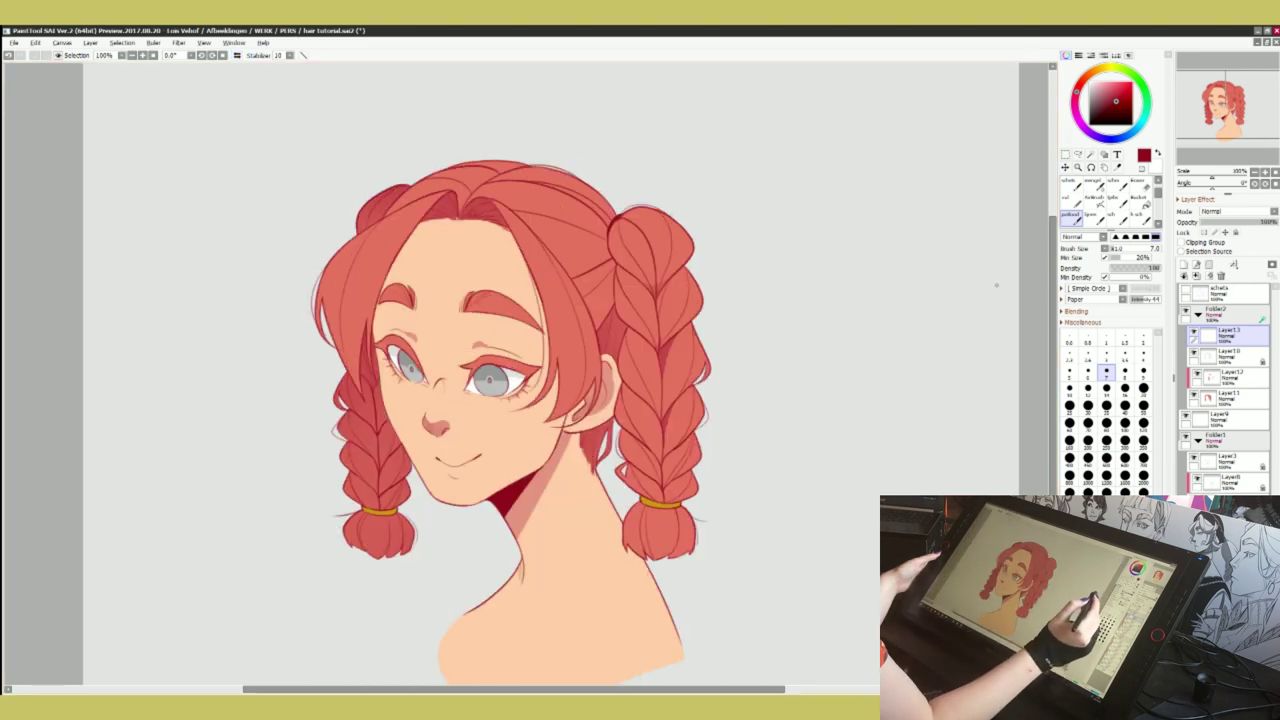
{"action": "left_click", "coordinate": [1138, 186]}
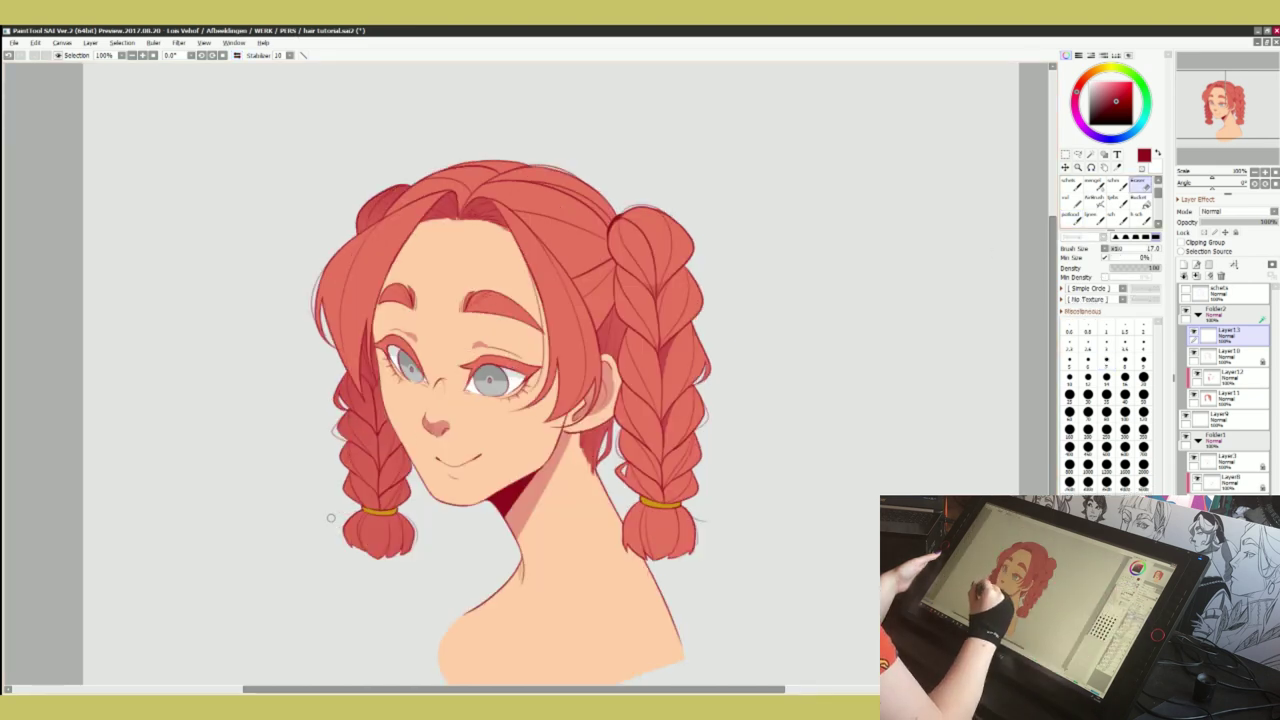
Draw fine curved flyaway hairs beside the tufts of both braids
{"action": "left_click", "coordinate": [1070, 216]}
{"action": "left_click_drag", "start_coordinate": [362, 503], "coordinate": [337, 541]}
{"action": "key", "text": "ctrl+z"}
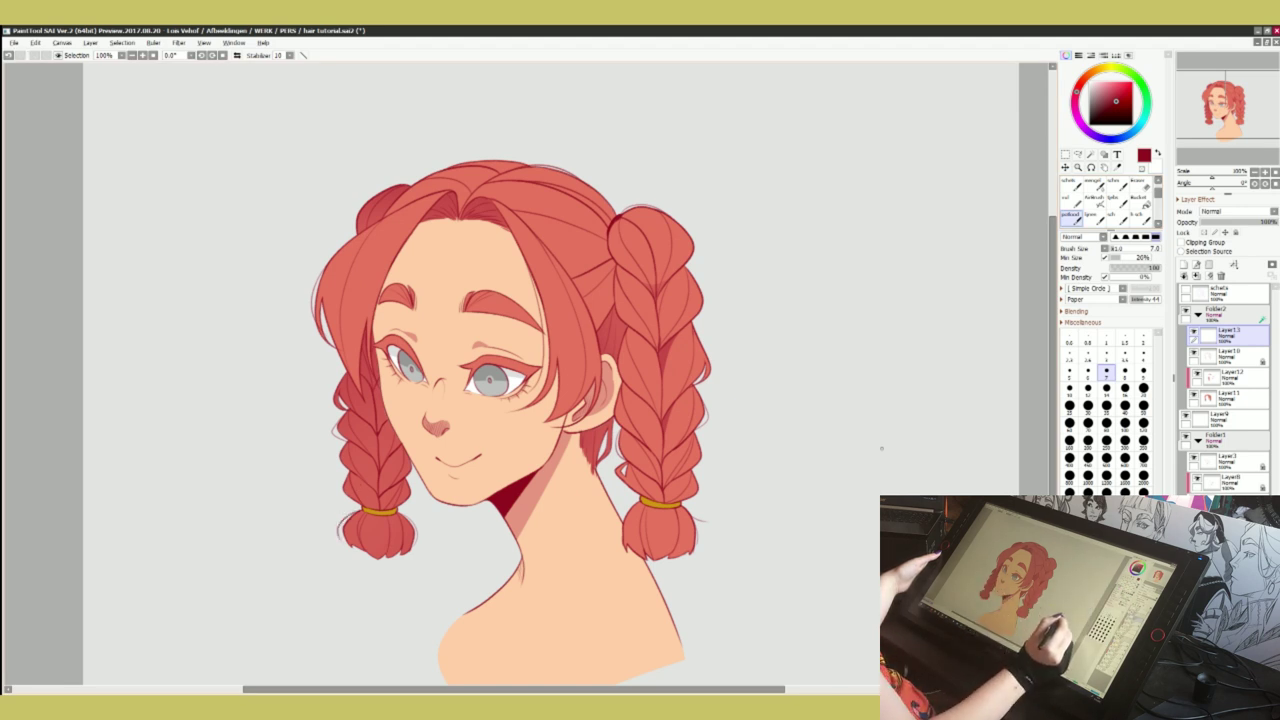
{"action": "left_click_drag", "start_coordinate": [636, 503], "coordinate": [621, 543]}
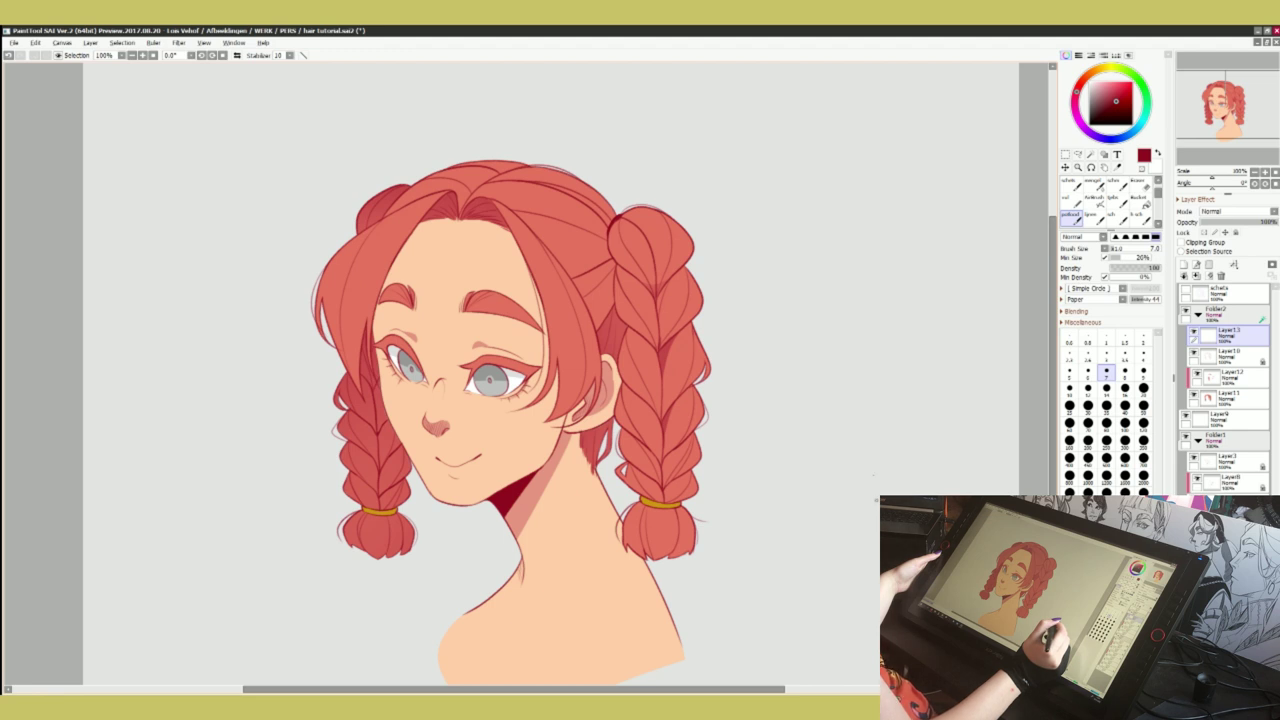
{"action": "left_click", "coordinate": [1265, 172]}
{"action": "left_click_drag", "start_coordinate": [1250, 153], "coordinate": [1246, 146]}
{"action": "left_click", "coordinate": [1255, 172]}
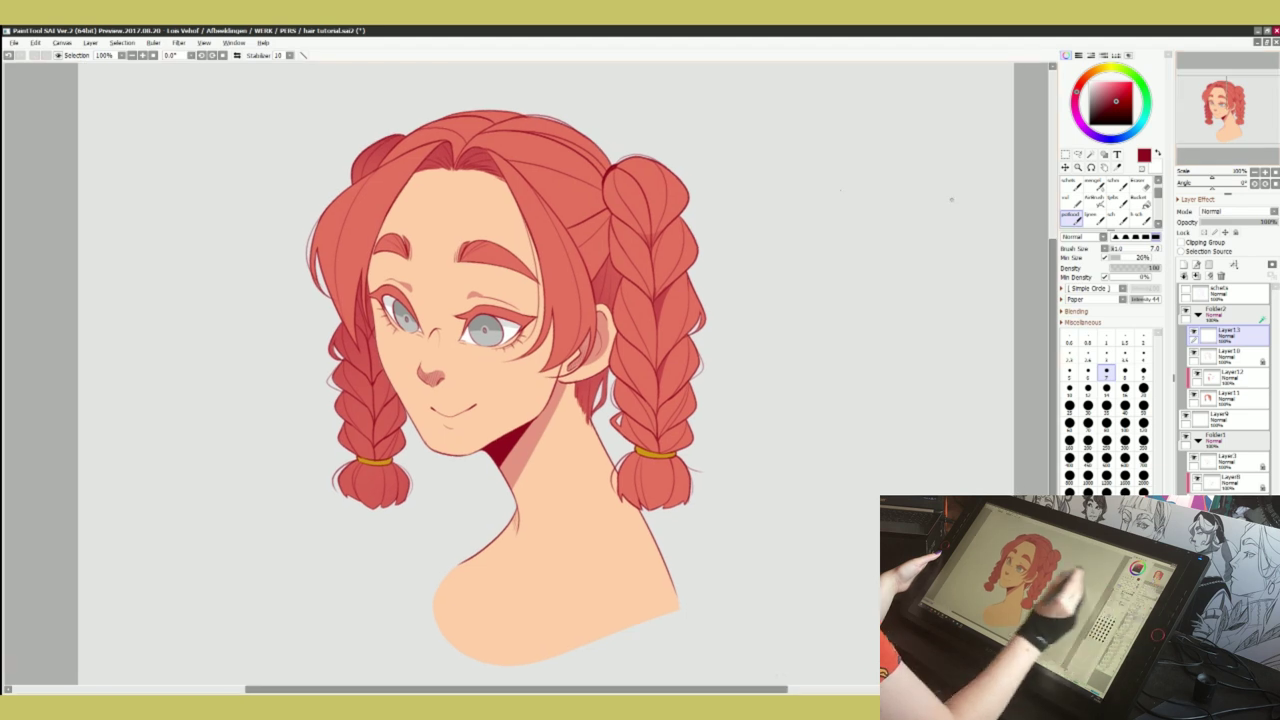